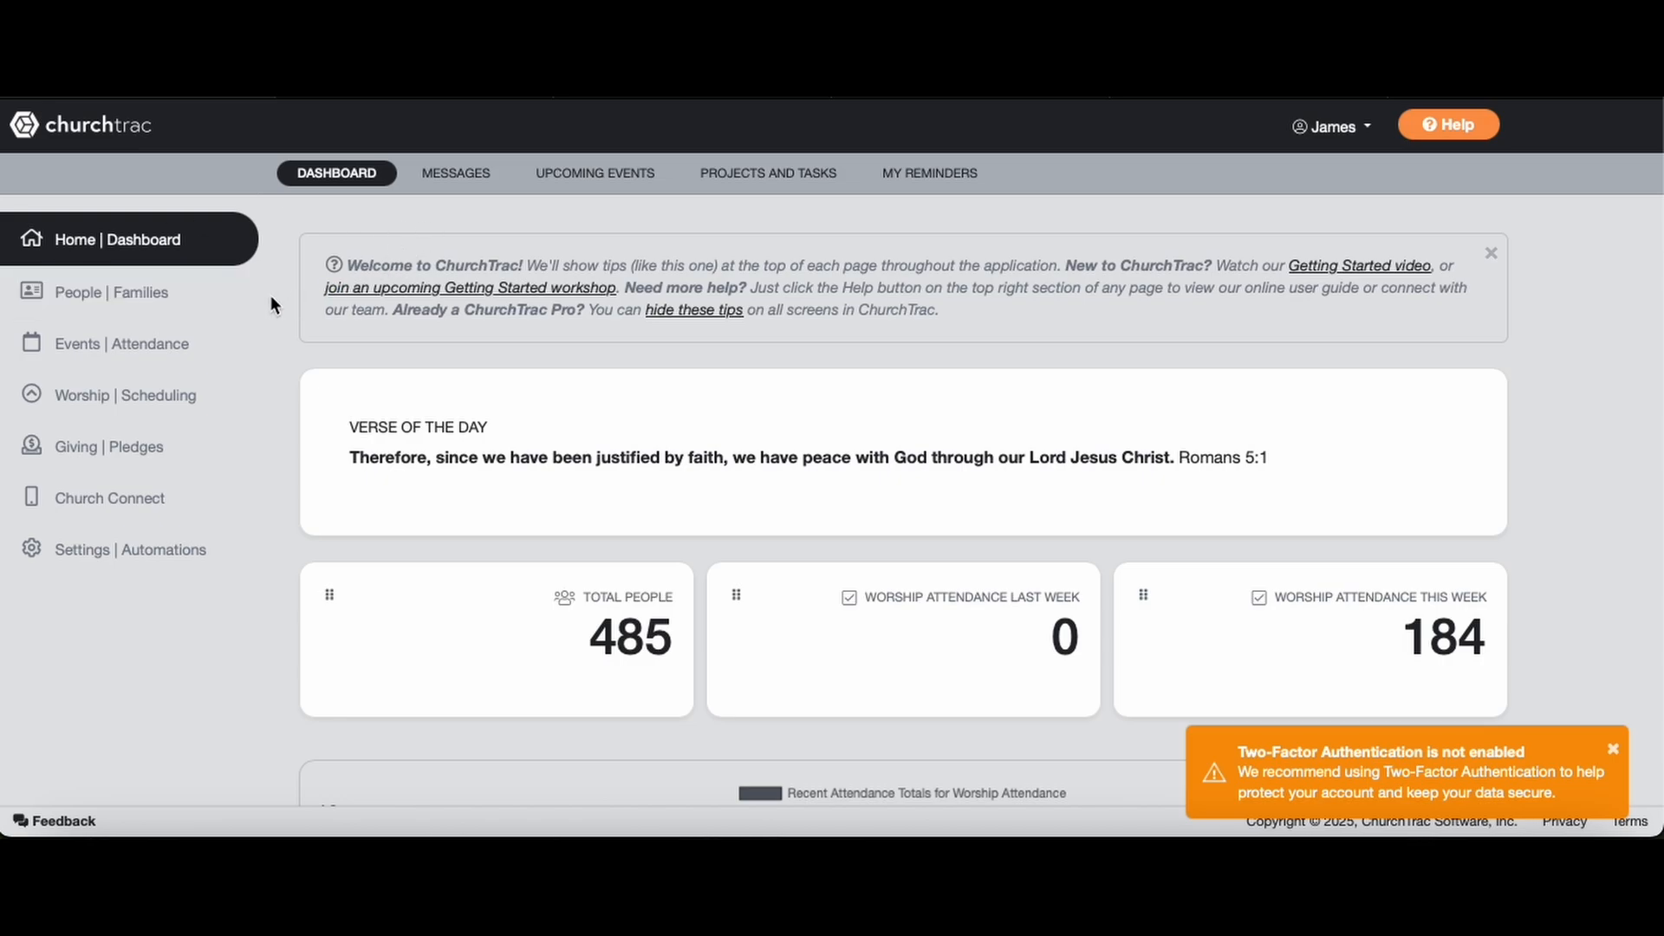
# Open the RAV KIDS Leaders team in the worship scheduling area and view its defined roles.
pyautogui.click(167, 347)
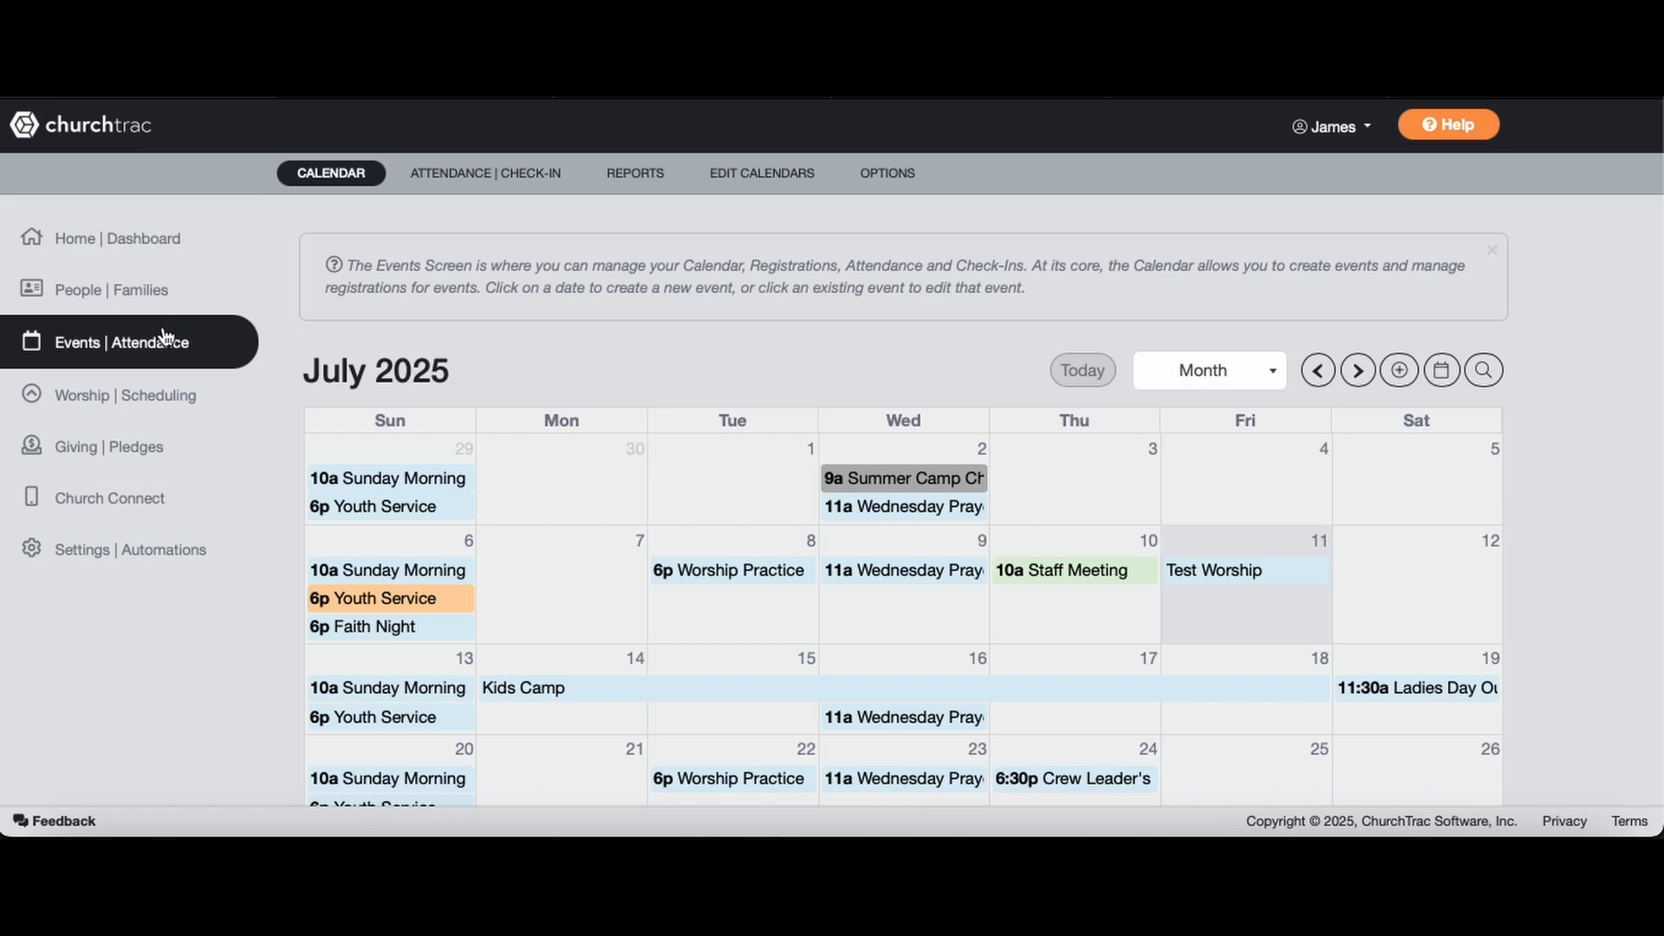
pyautogui.click(161, 404)
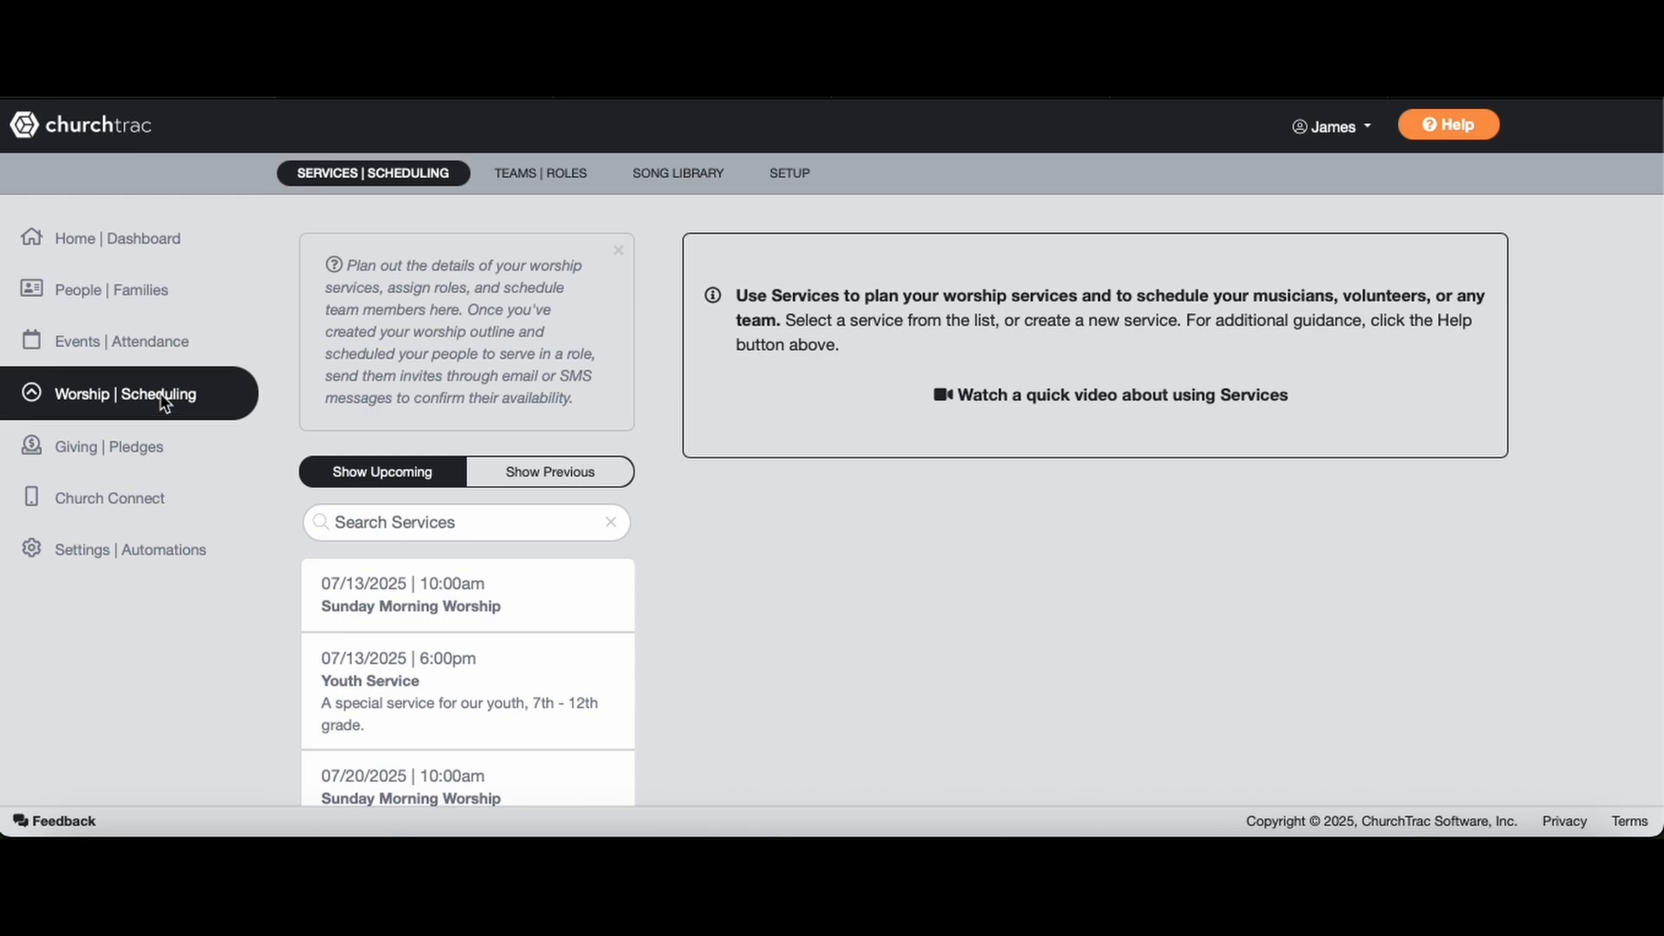
pyautogui.click(541, 183)
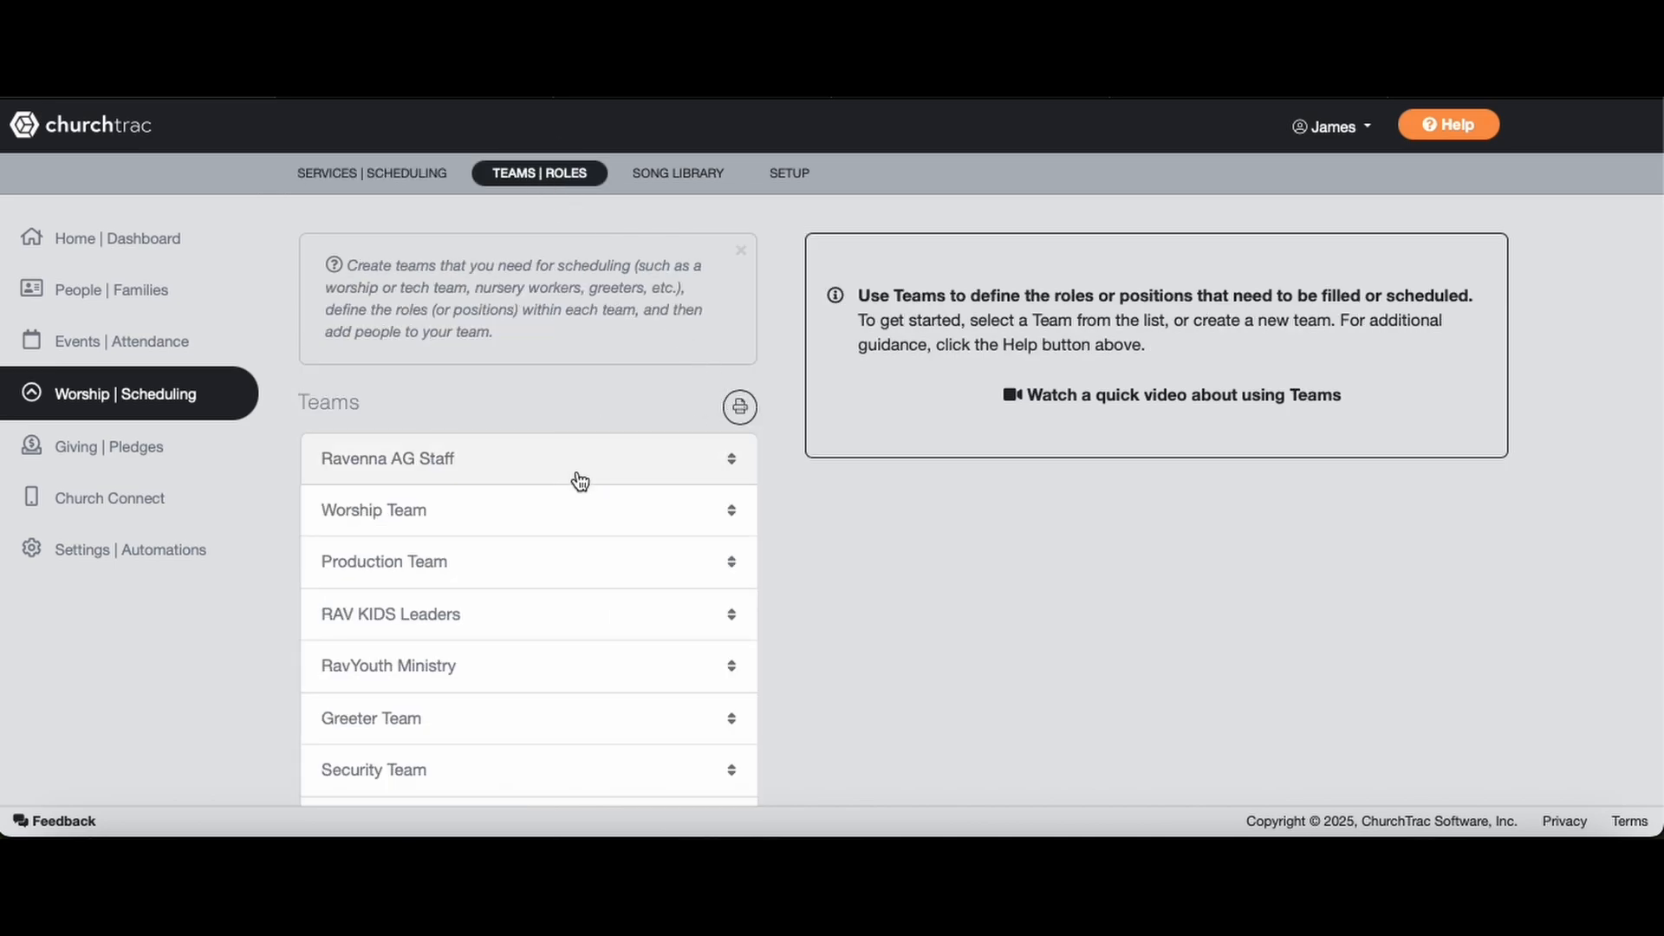
pyautogui.click(473, 624)
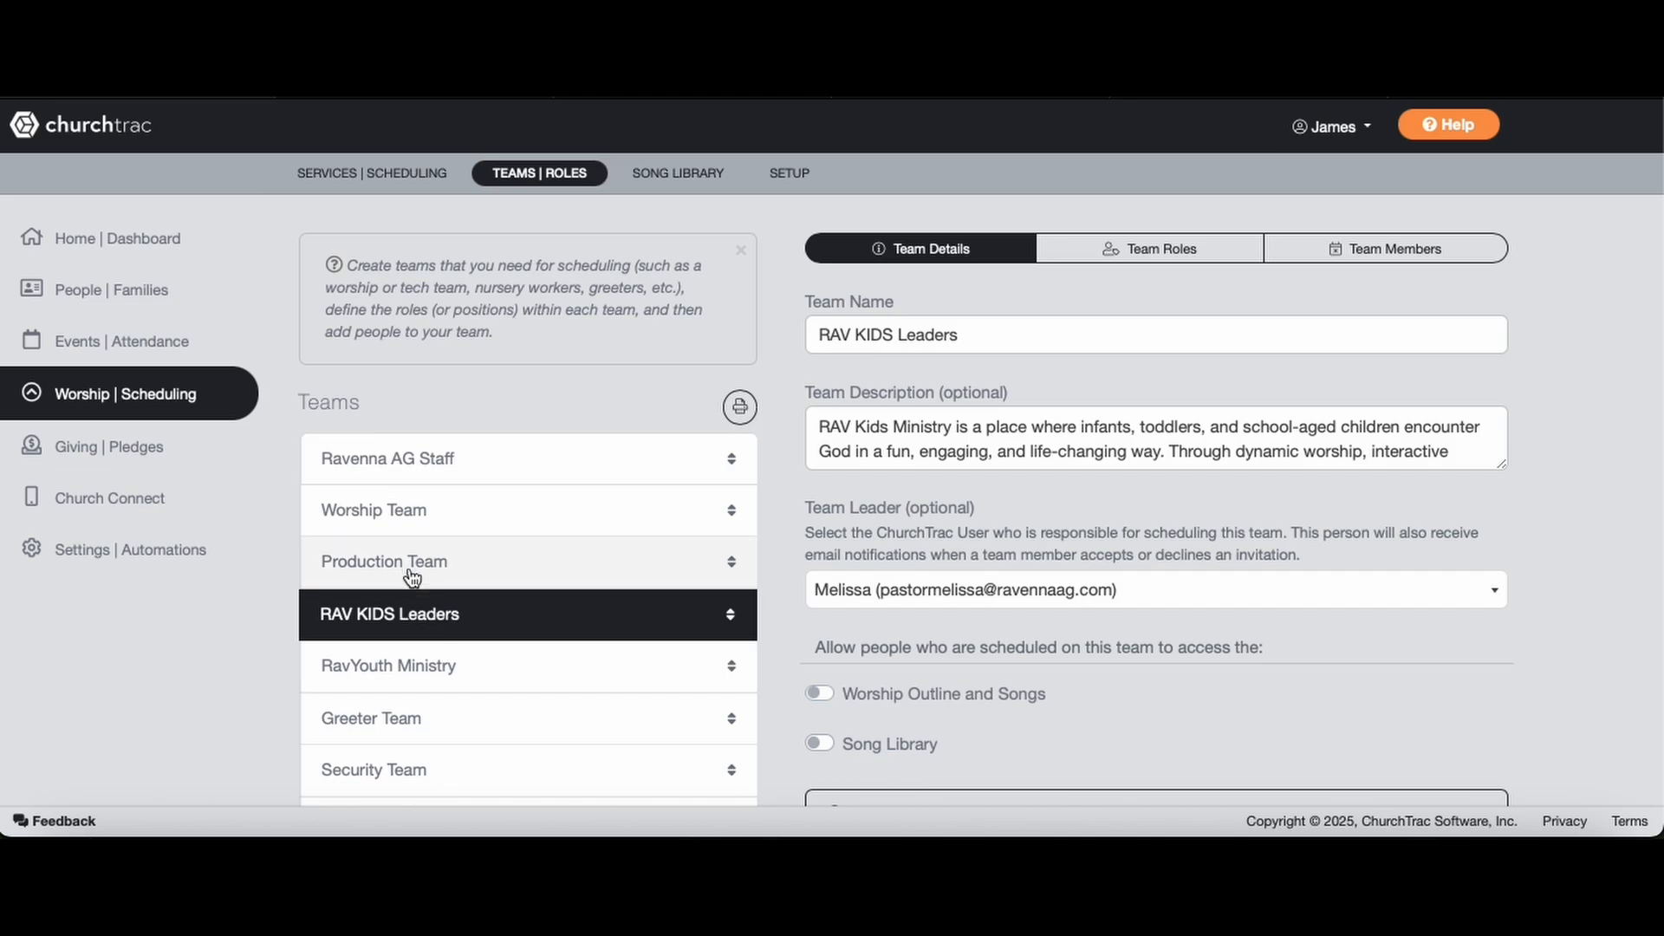
pyautogui.click(1159, 253)
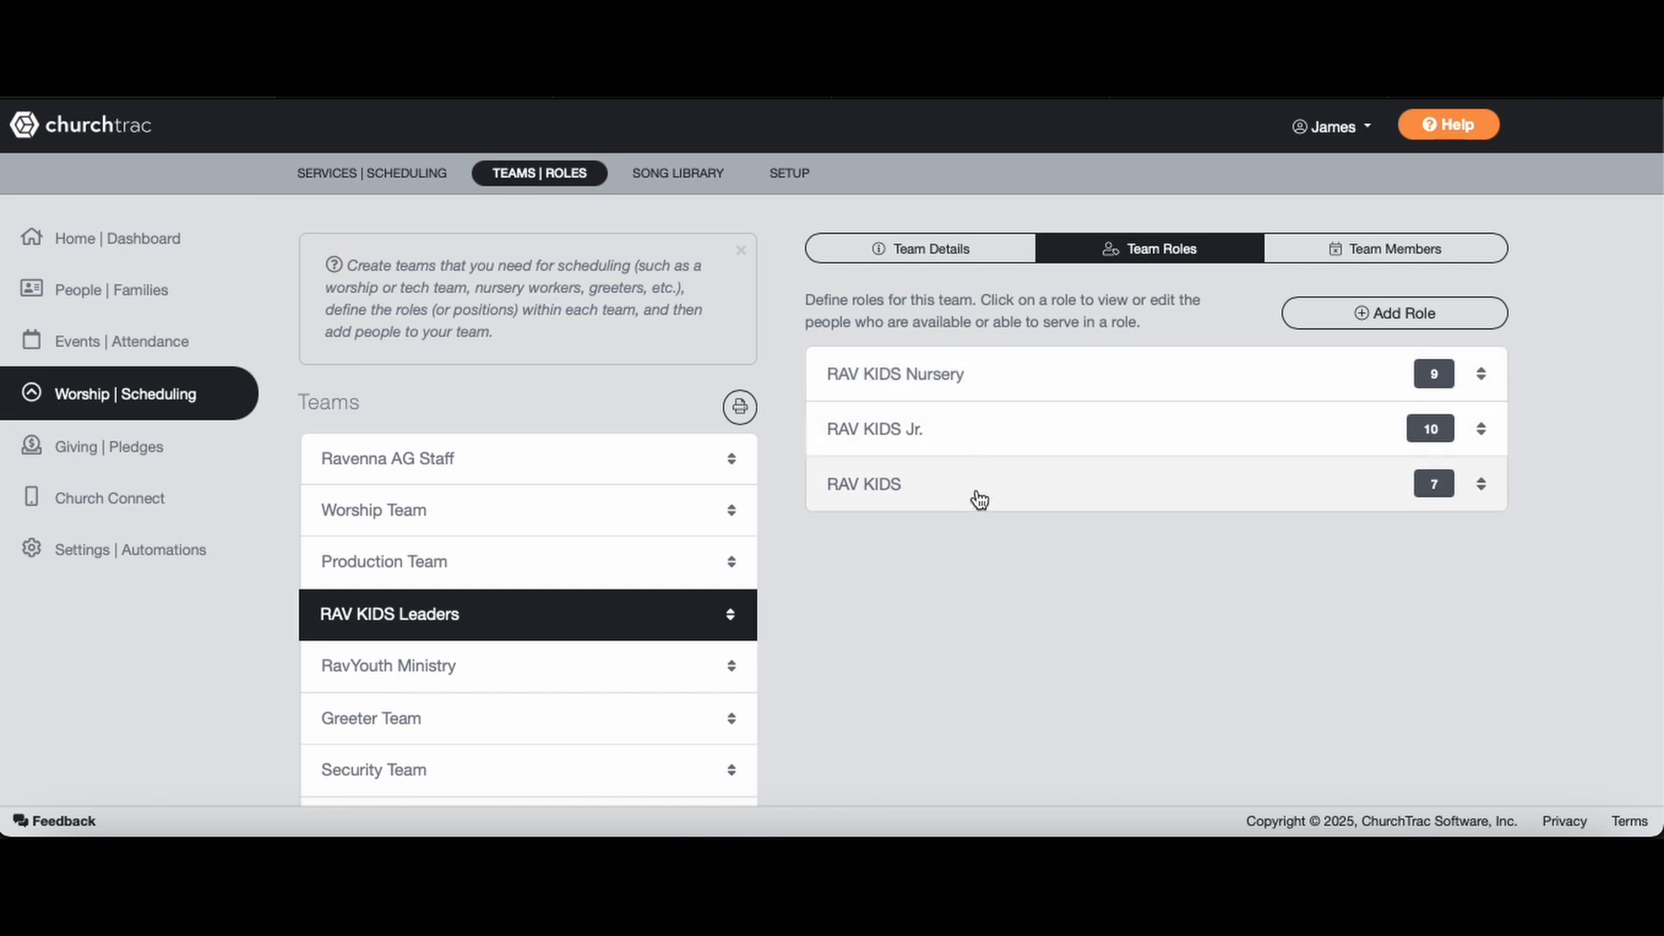
pyautogui.scroll(-1, 988, 496)
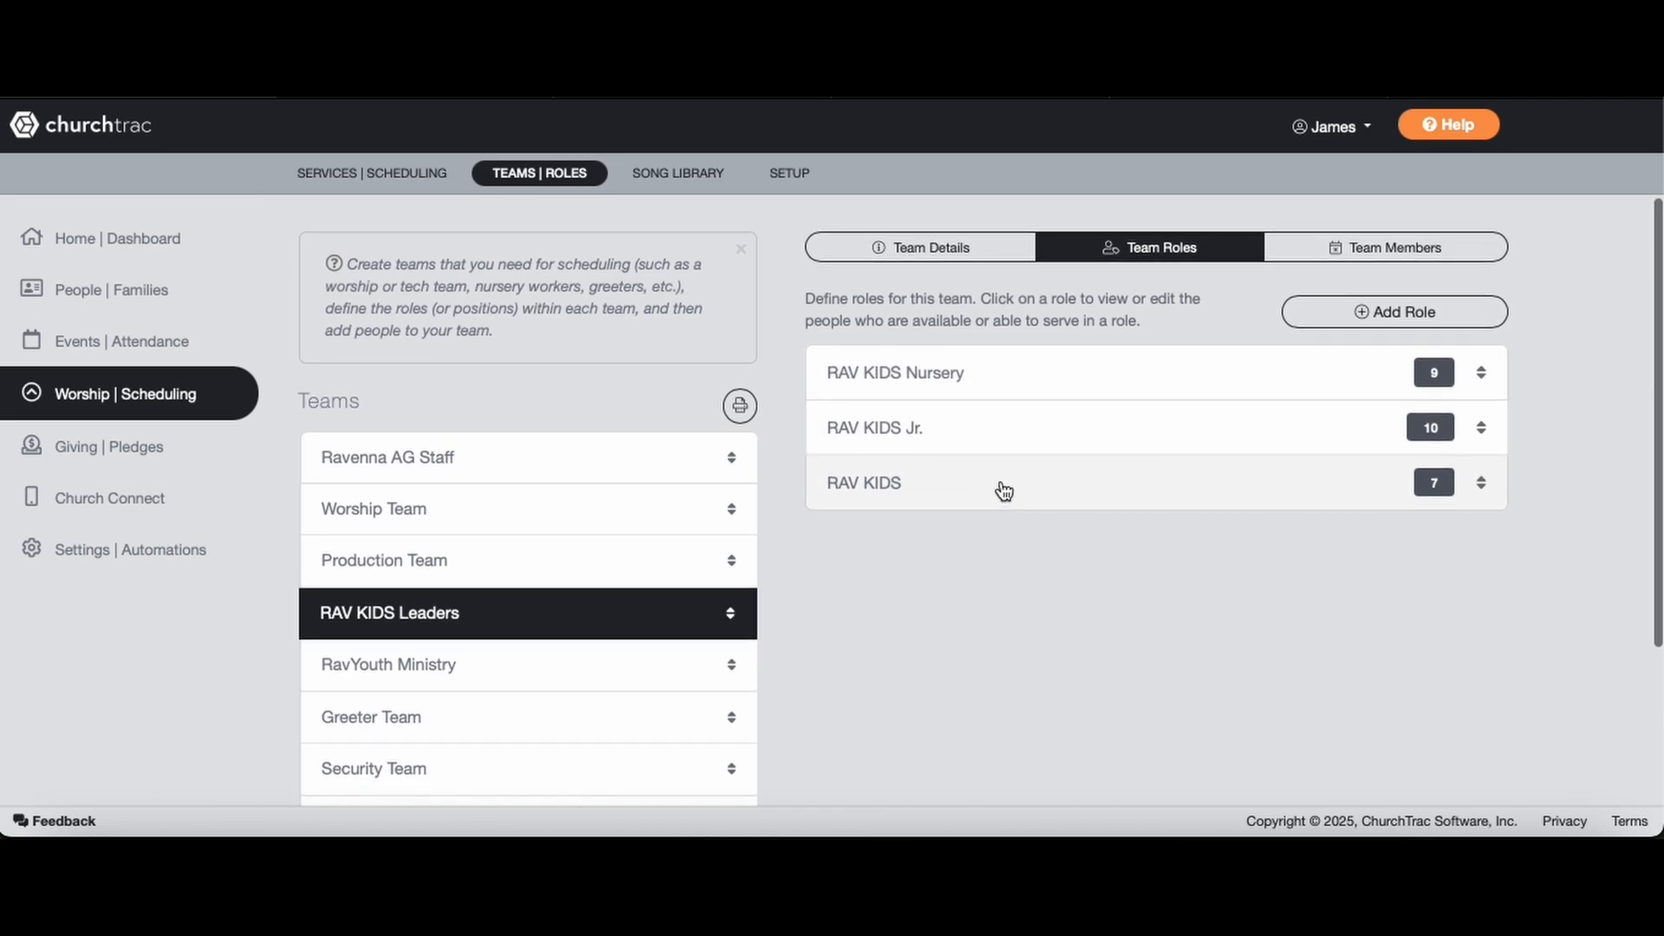
pyautogui.scroll(-1, 1004, 491)
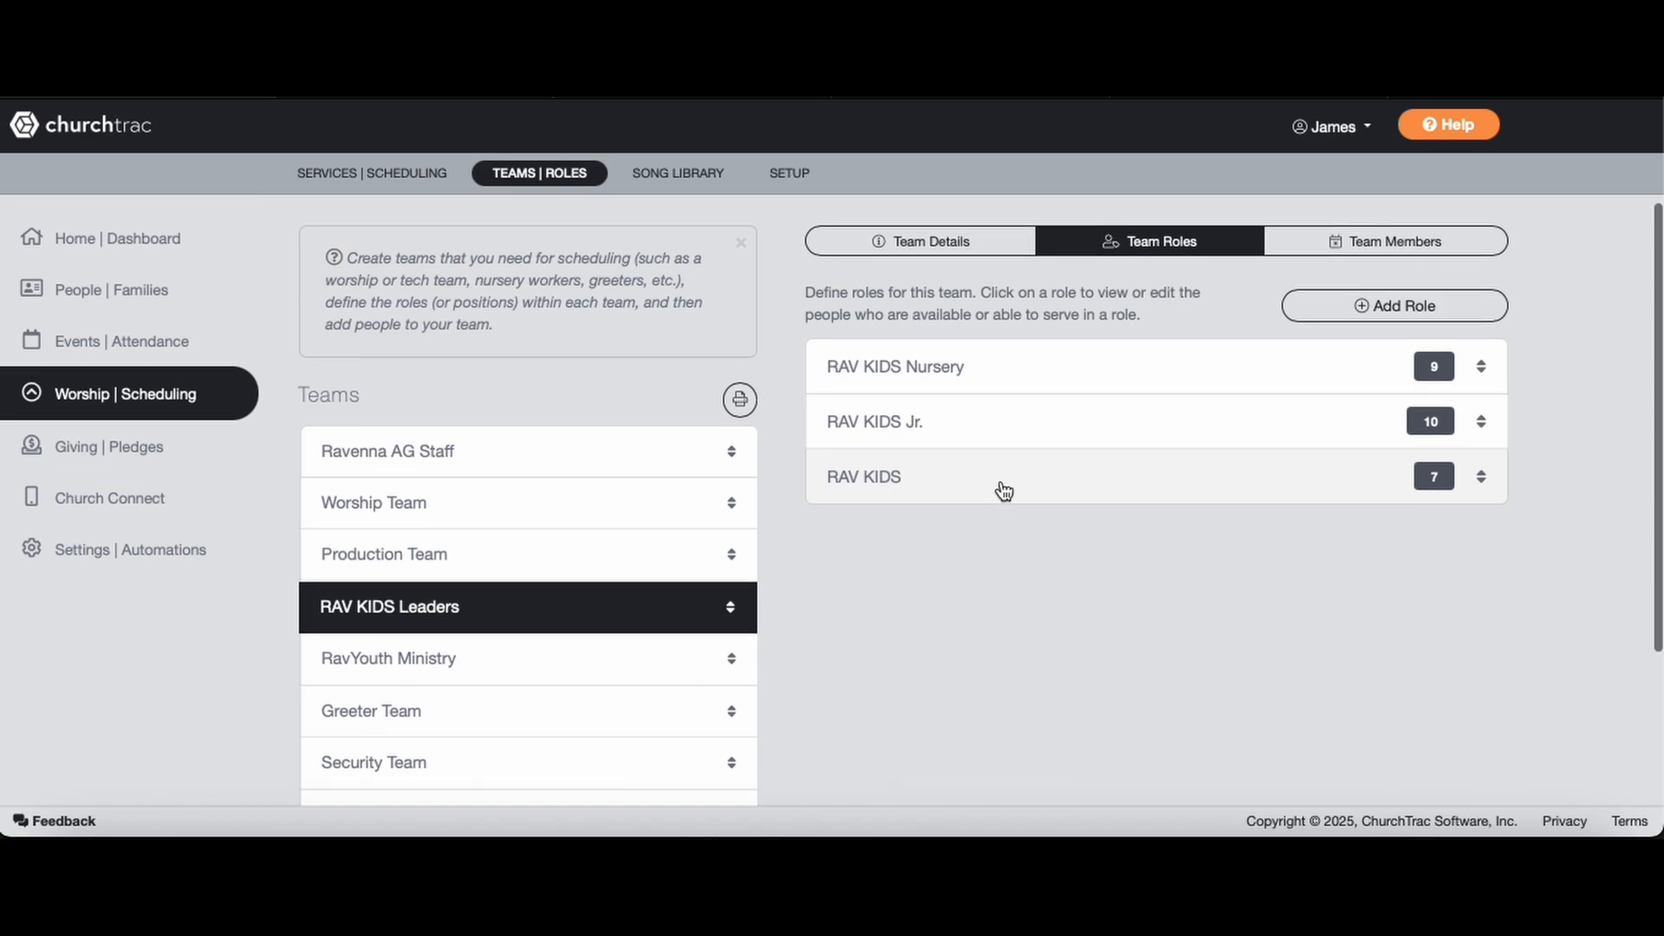
pyautogui.scroll(-1, 1003, 490)
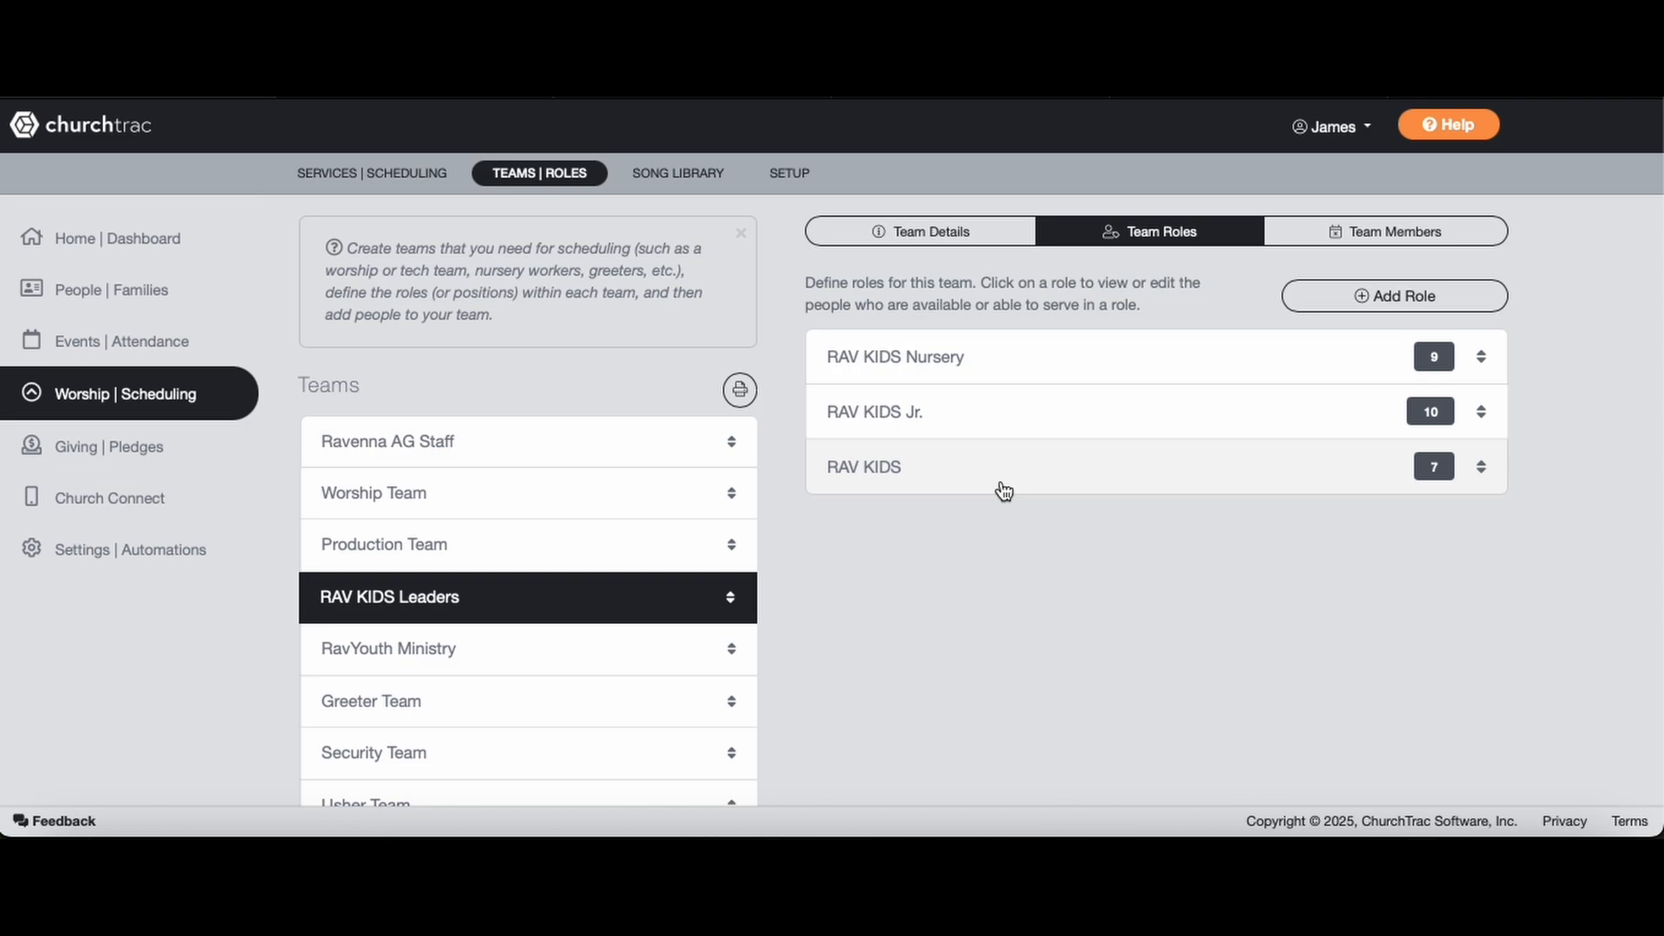
pyautogui.scroll(1, 1119, 364)
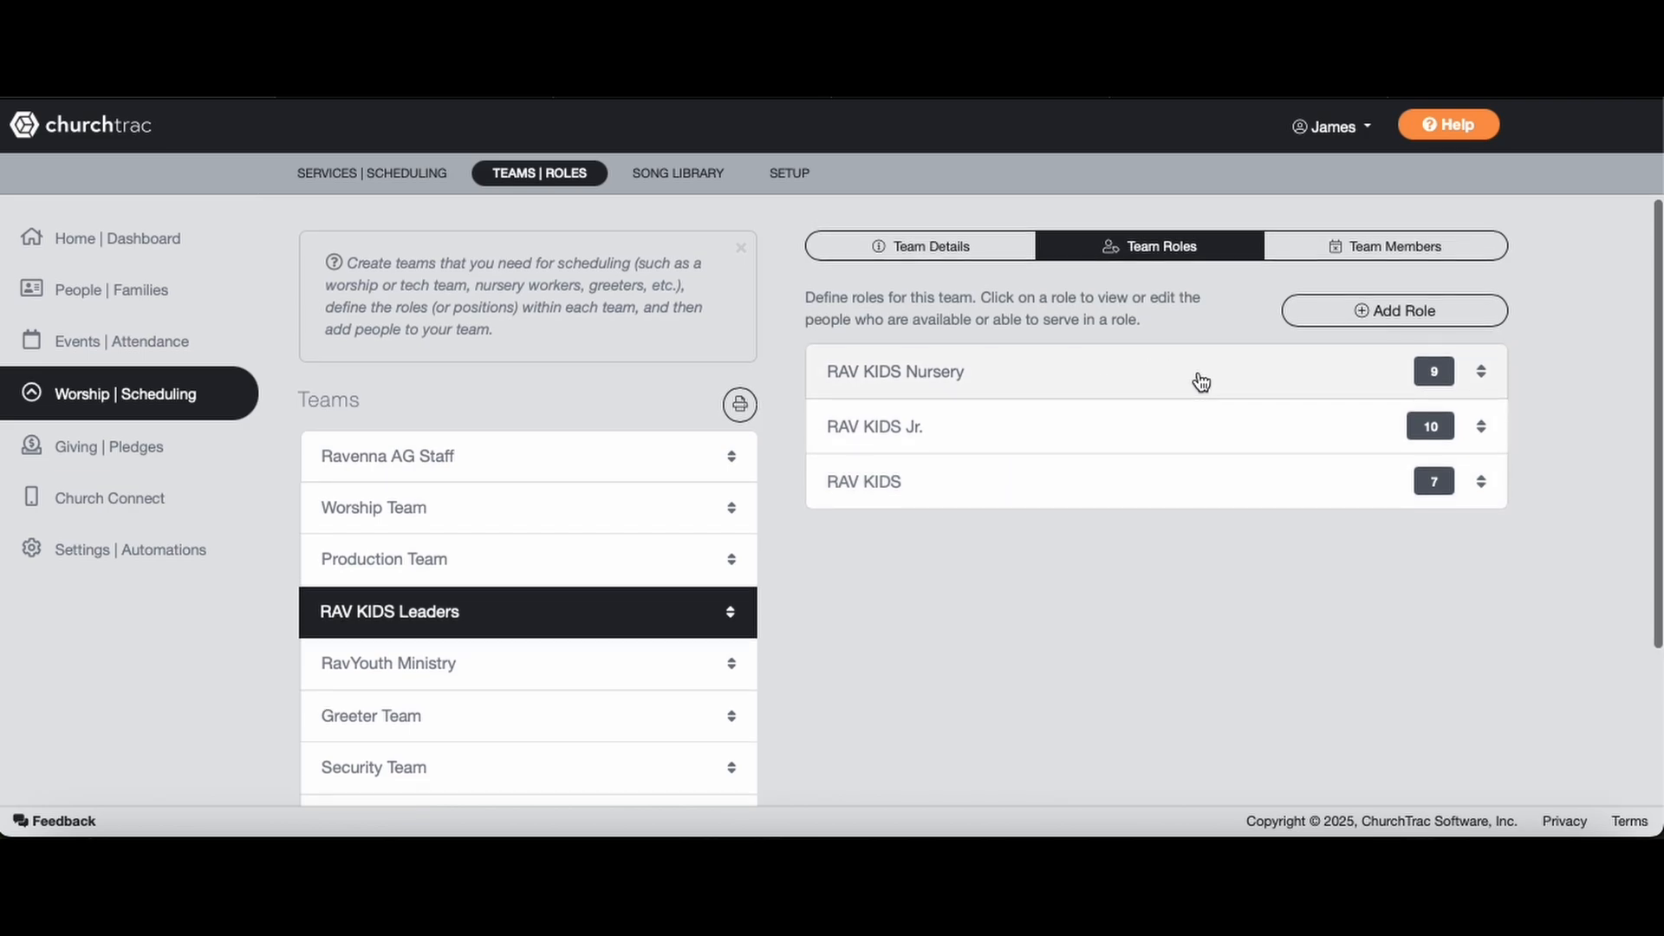
# Review the people assigned to the RAV KIDS Nursery role, then close the role details.
pyautogui.scroll(-1, 1201, 381)
pyautogui.scroll(-1, 1270, 347)
pyautogui.click(1281, 338)
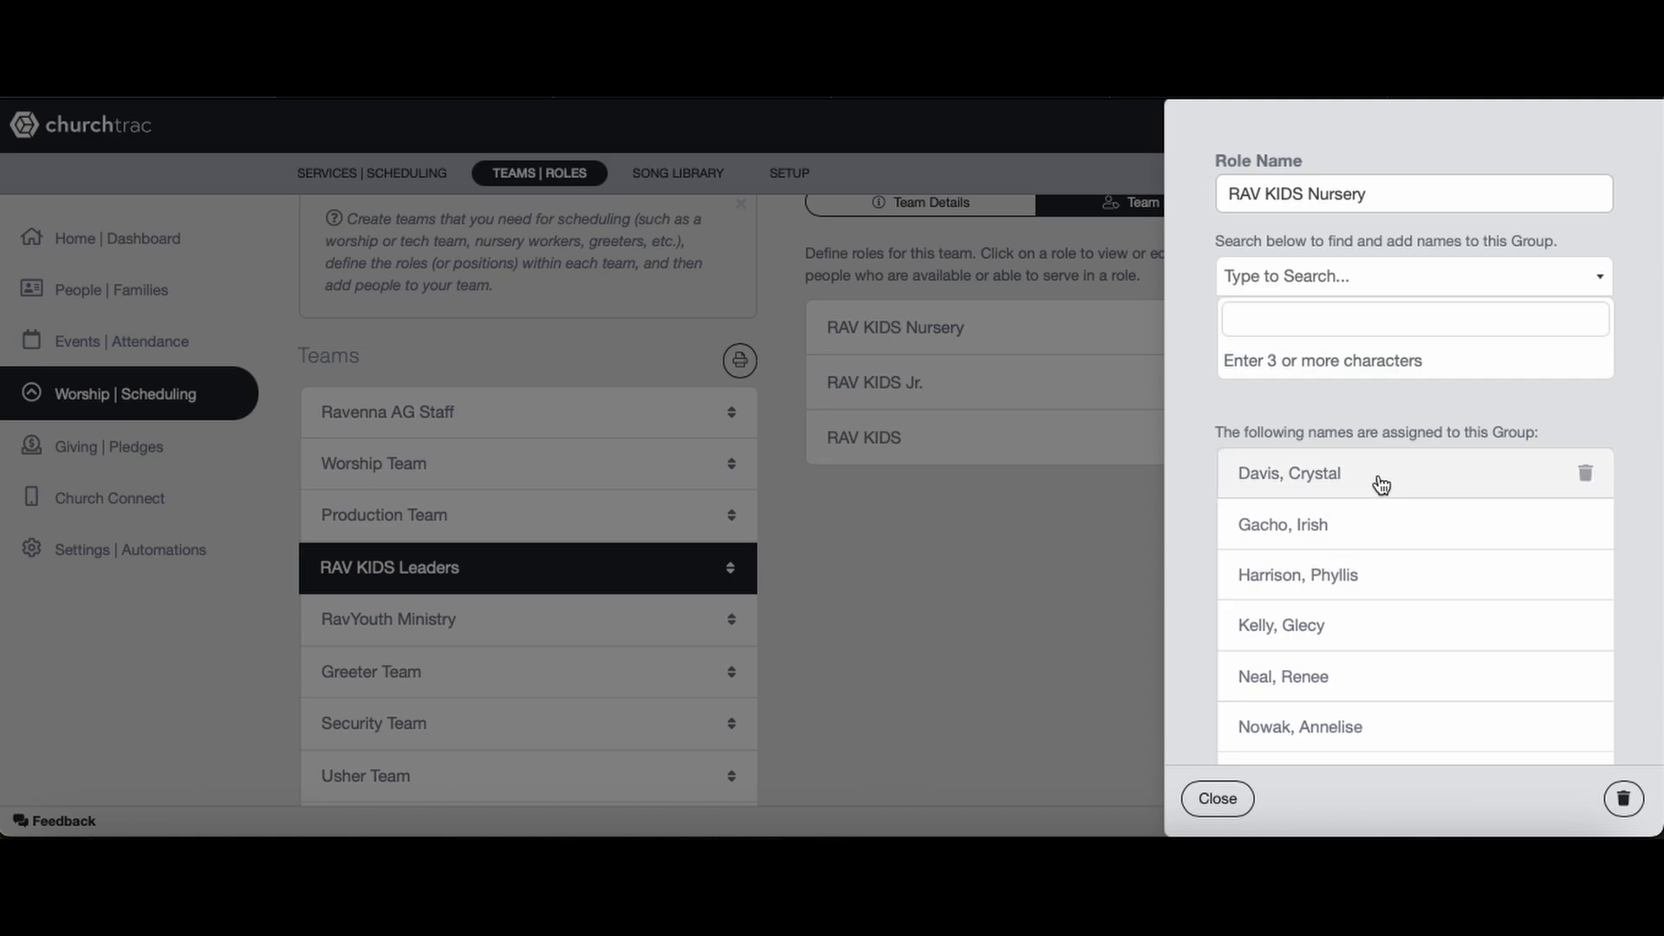
pyautogui.scroll(-3, 1382, 485)
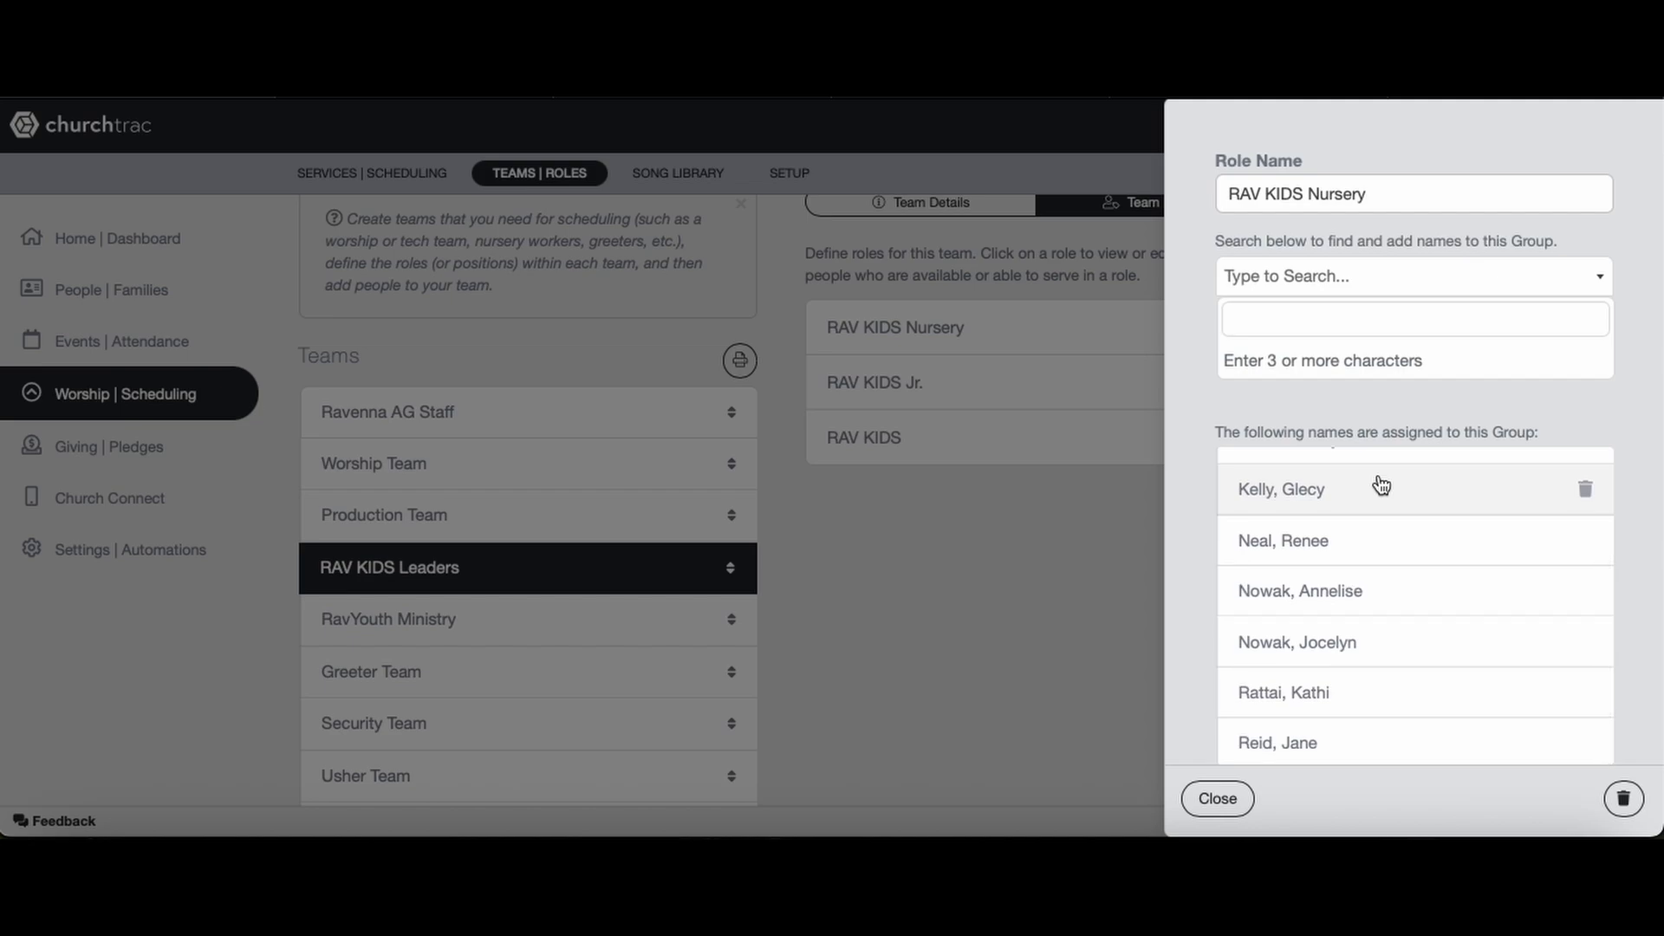
pyautogui.scroll(3, 1382, 484)
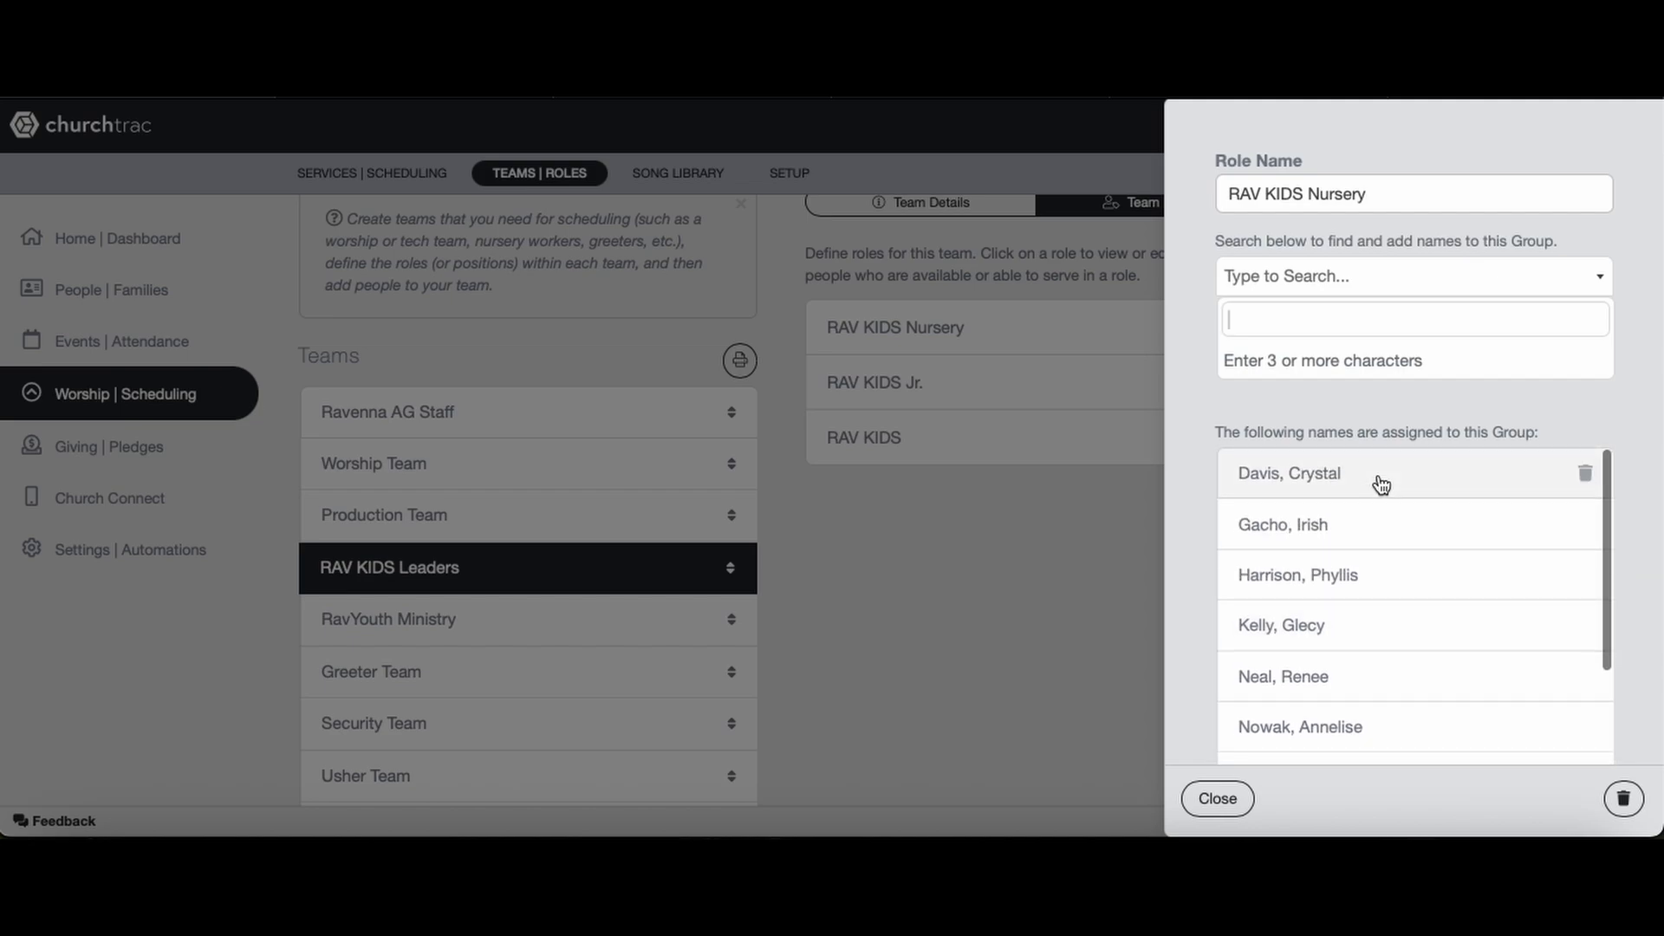
pyautogui.click(951, 388)
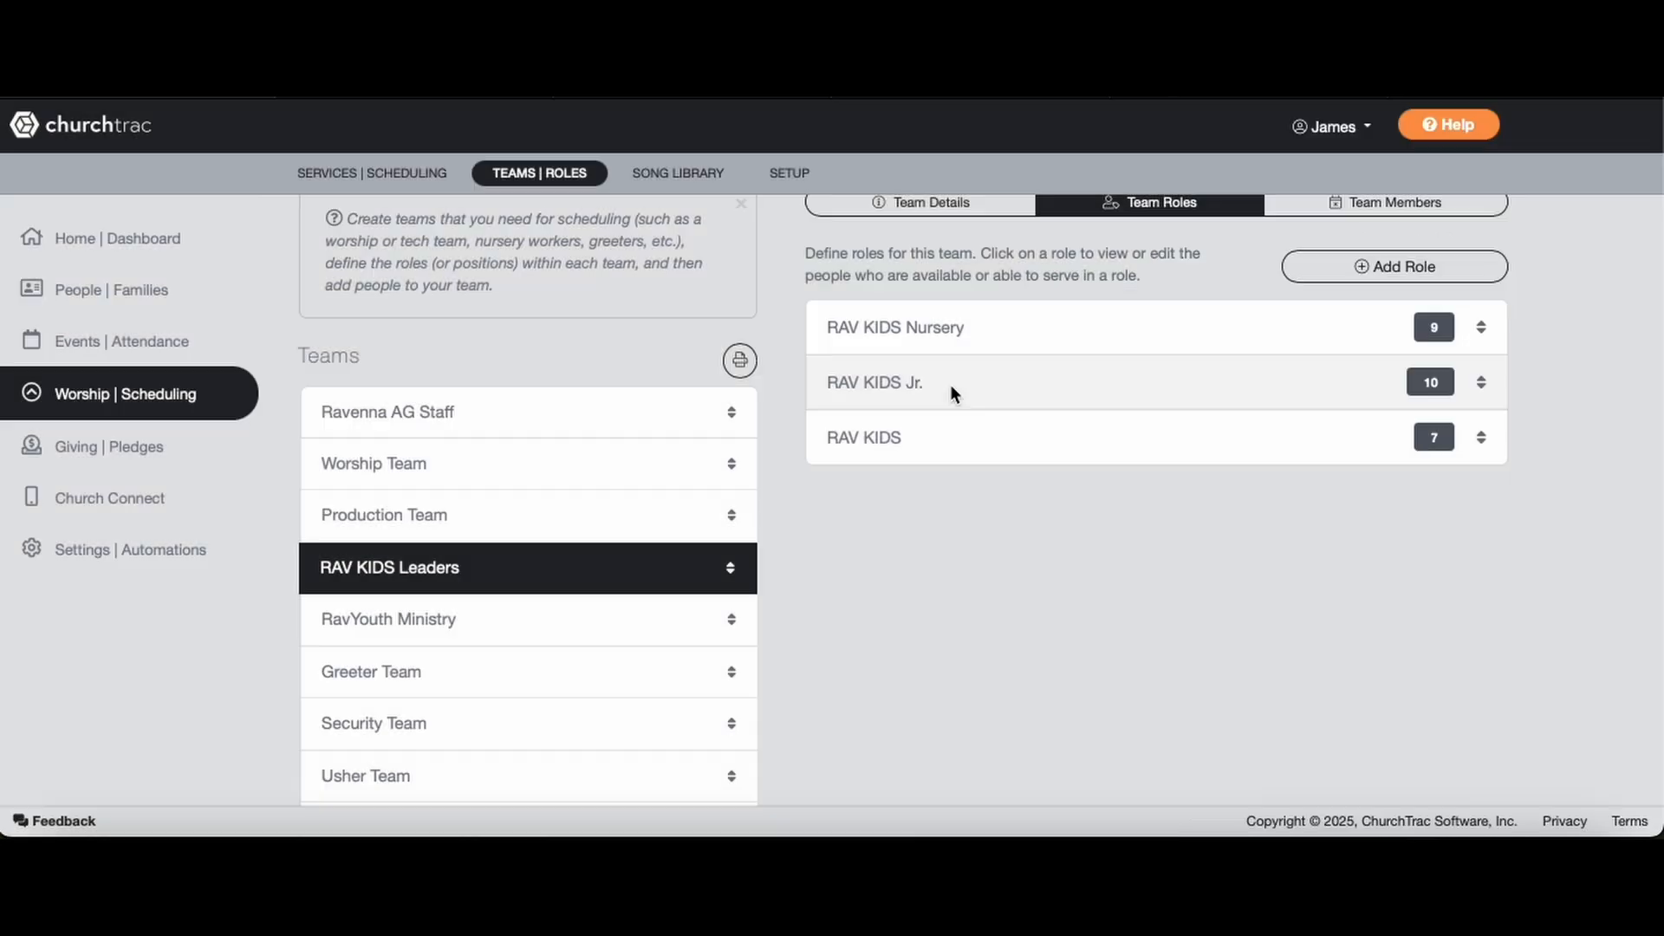
# Check the people assigned to the RAV KIDS Jr. and RAV KIDS roles, closing each role's details.
pyautogui.click(997, 397)
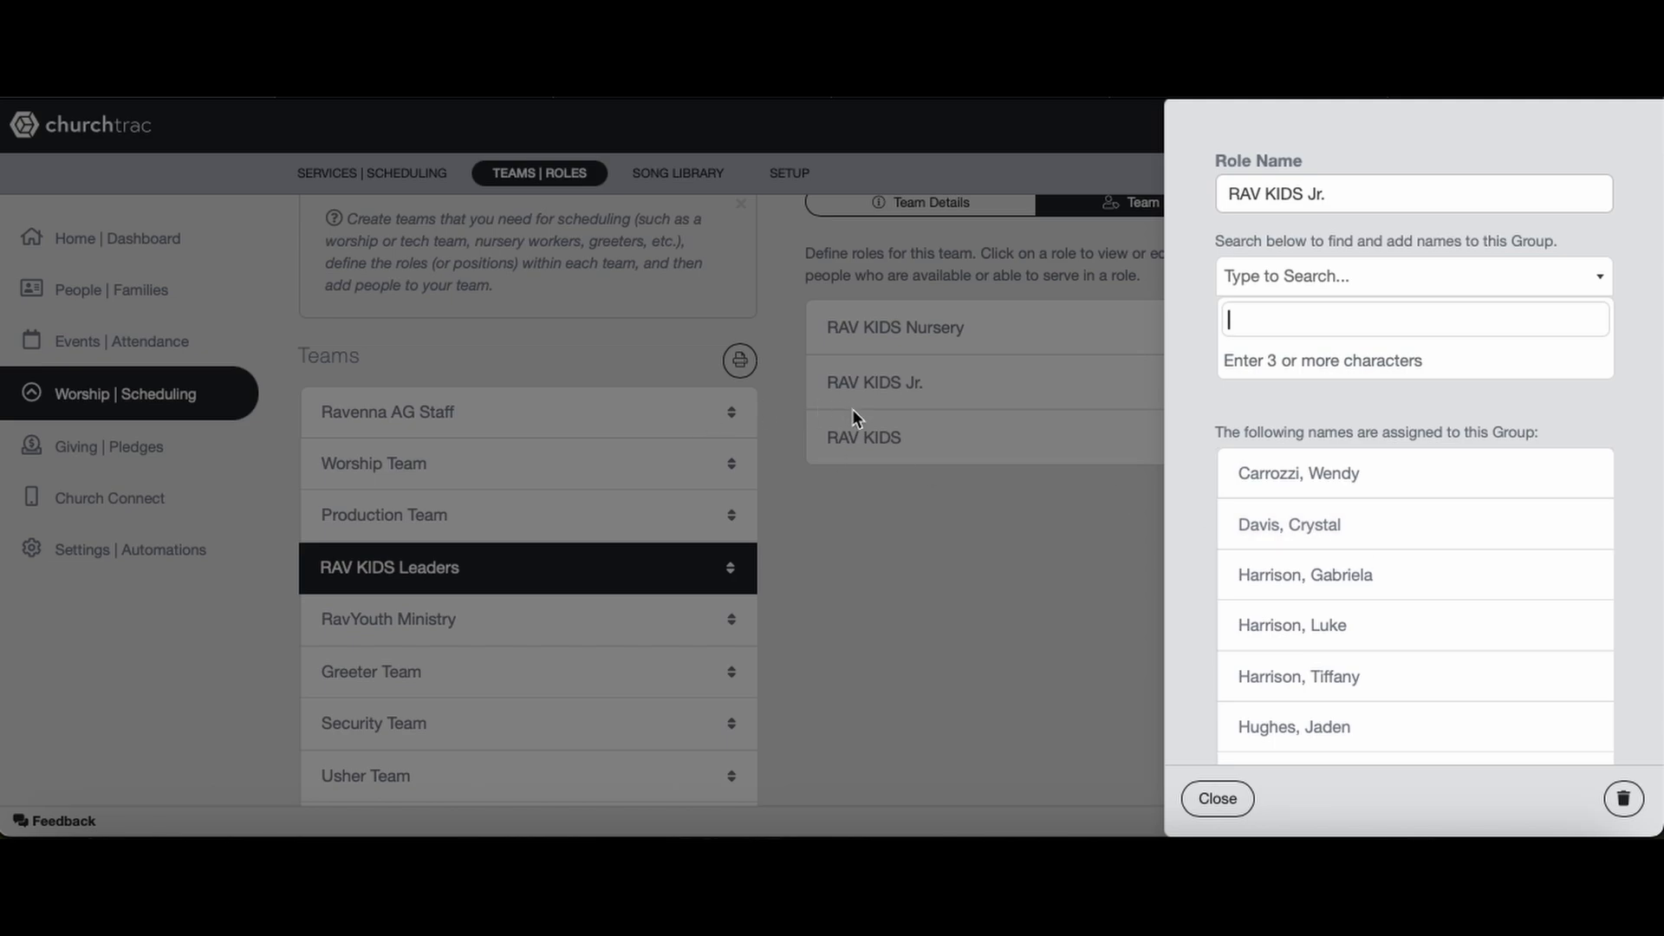
pyautogui.click(913, 425)
pyautogui.click(954, 444)
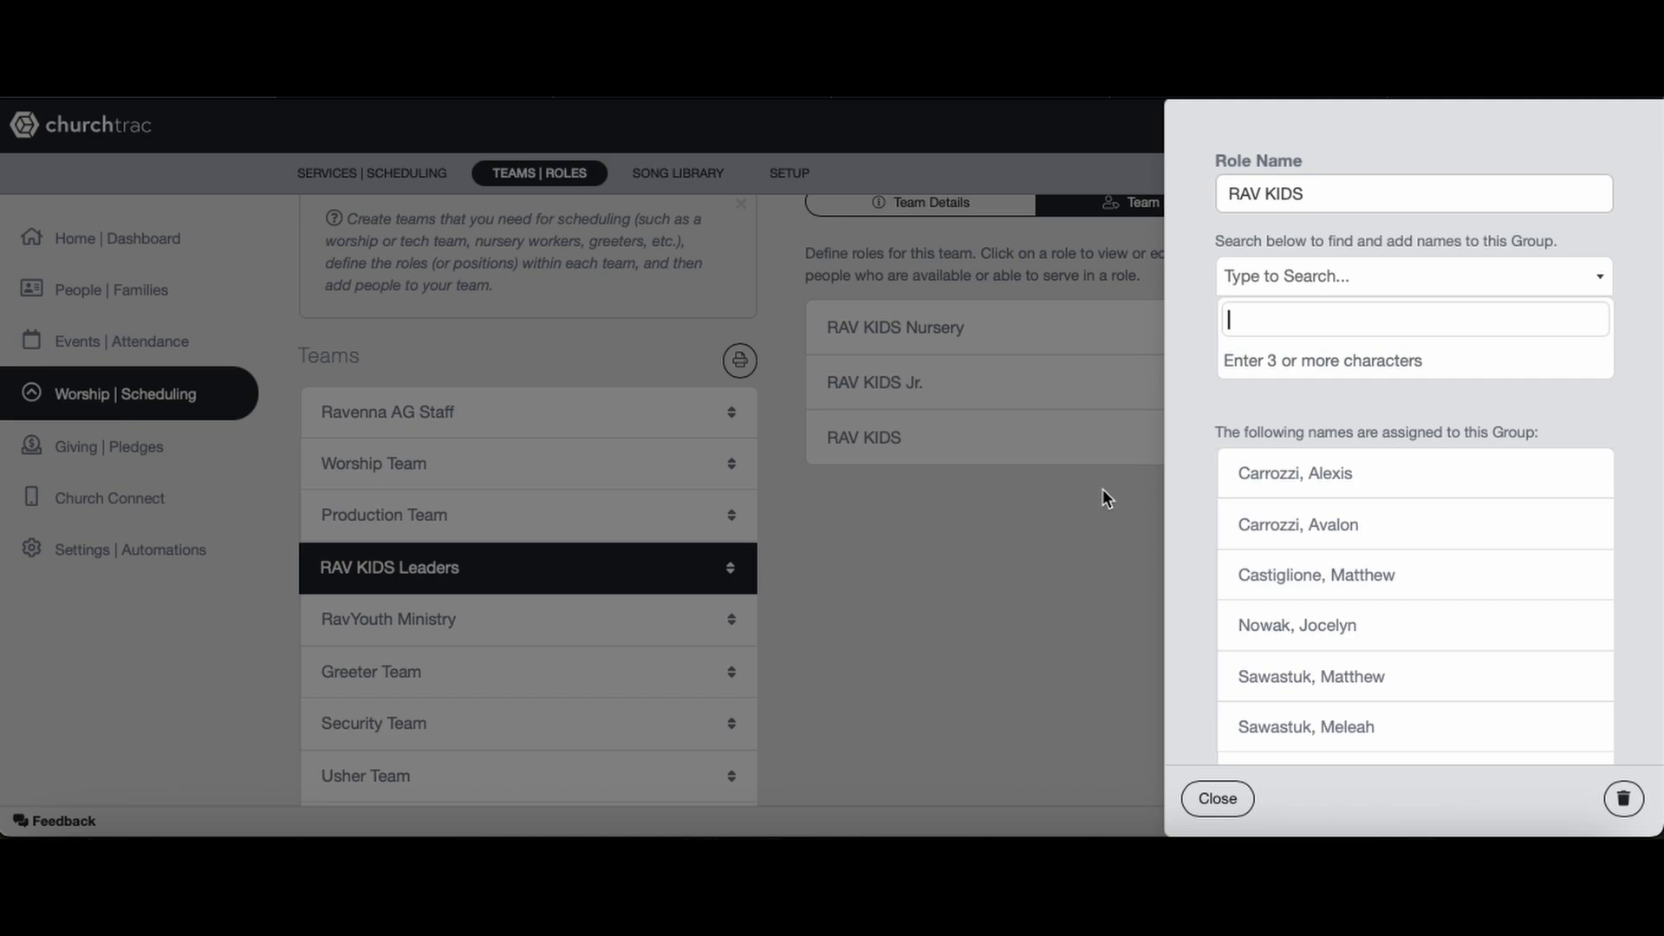
pyautogui.click(1223, 799)
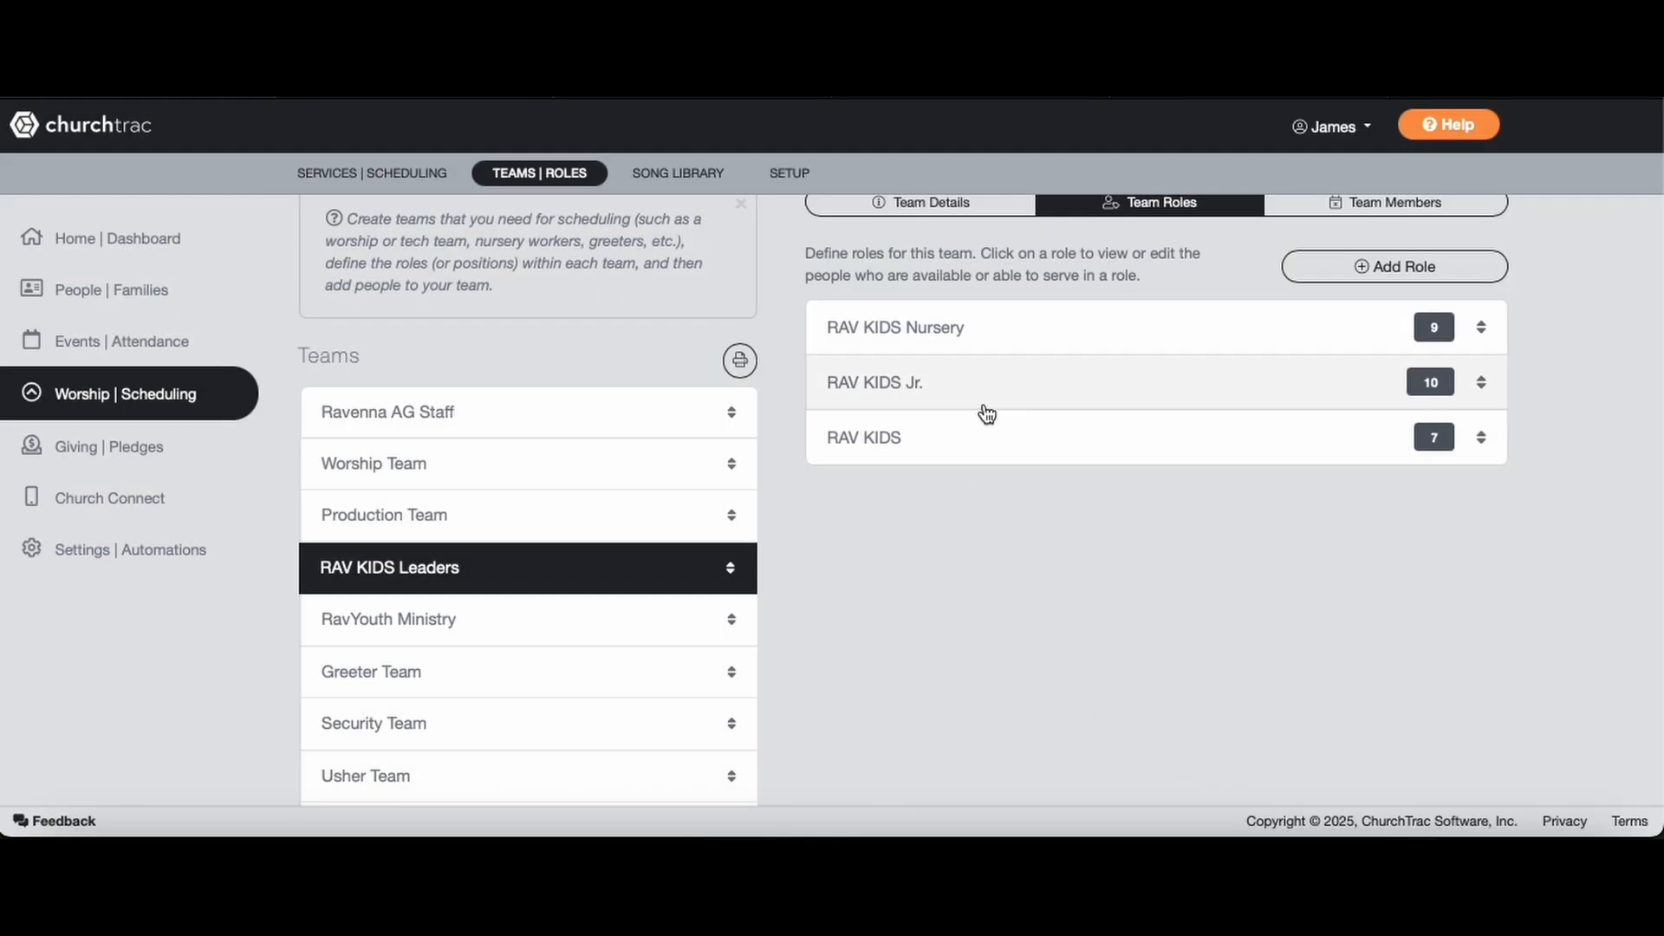
# Look through the full member list of the RAV KIDS Leaders team and return to its roles.
pyautogui.click(1346, 250)
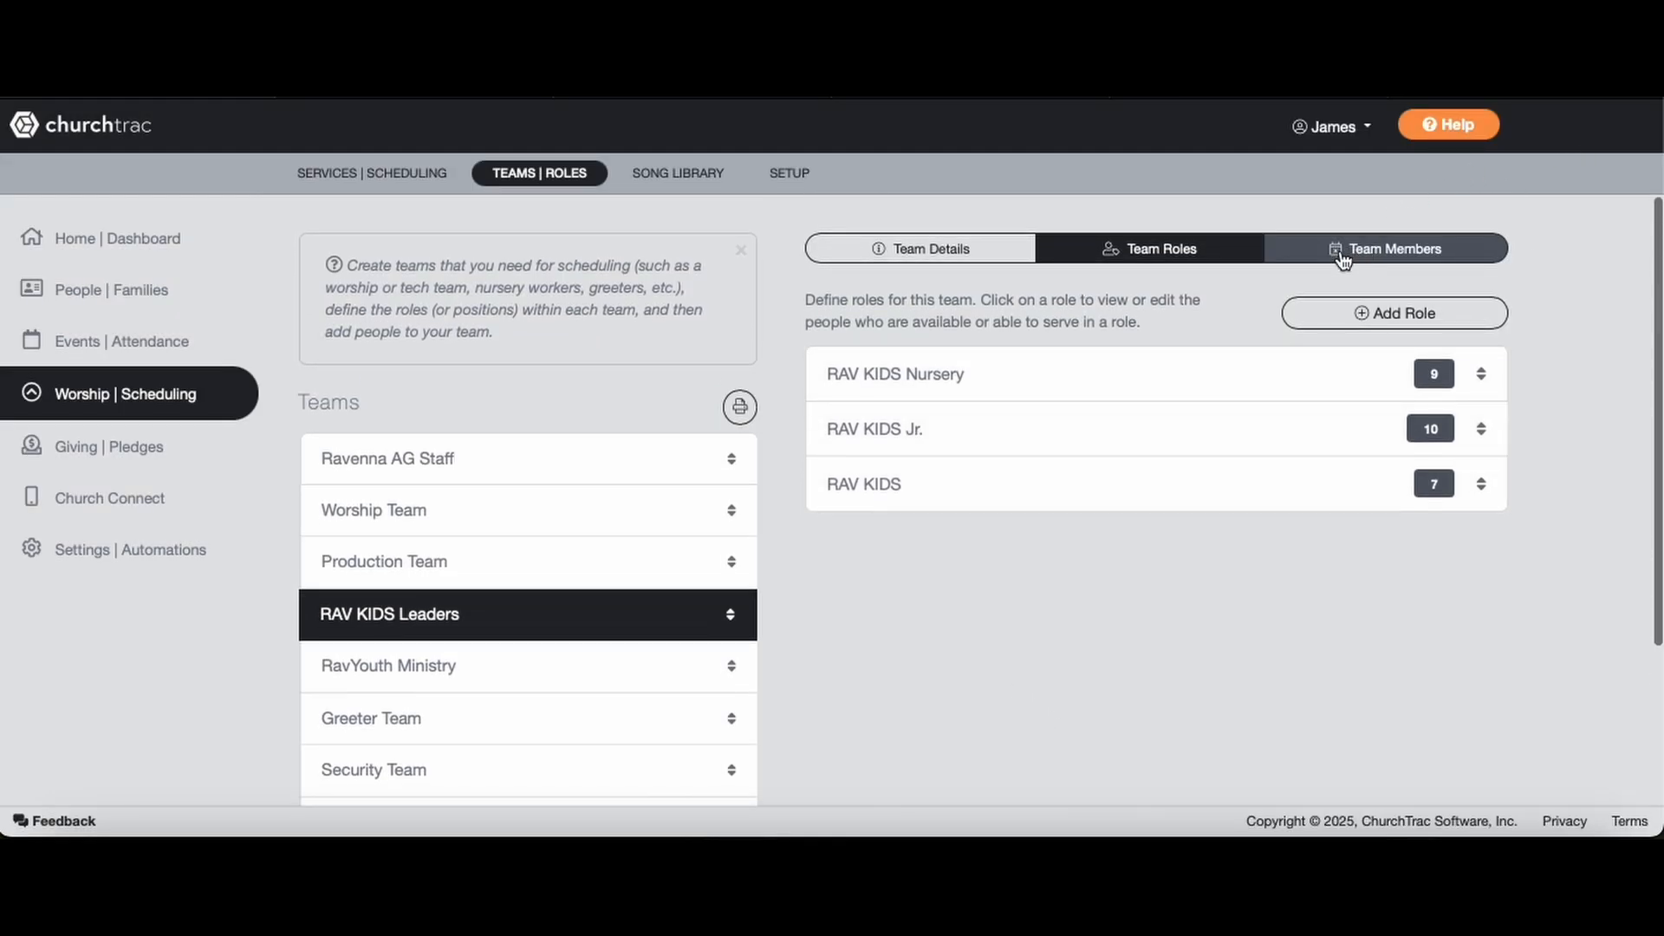
pyautogui.scroll(-8, 991, 518)
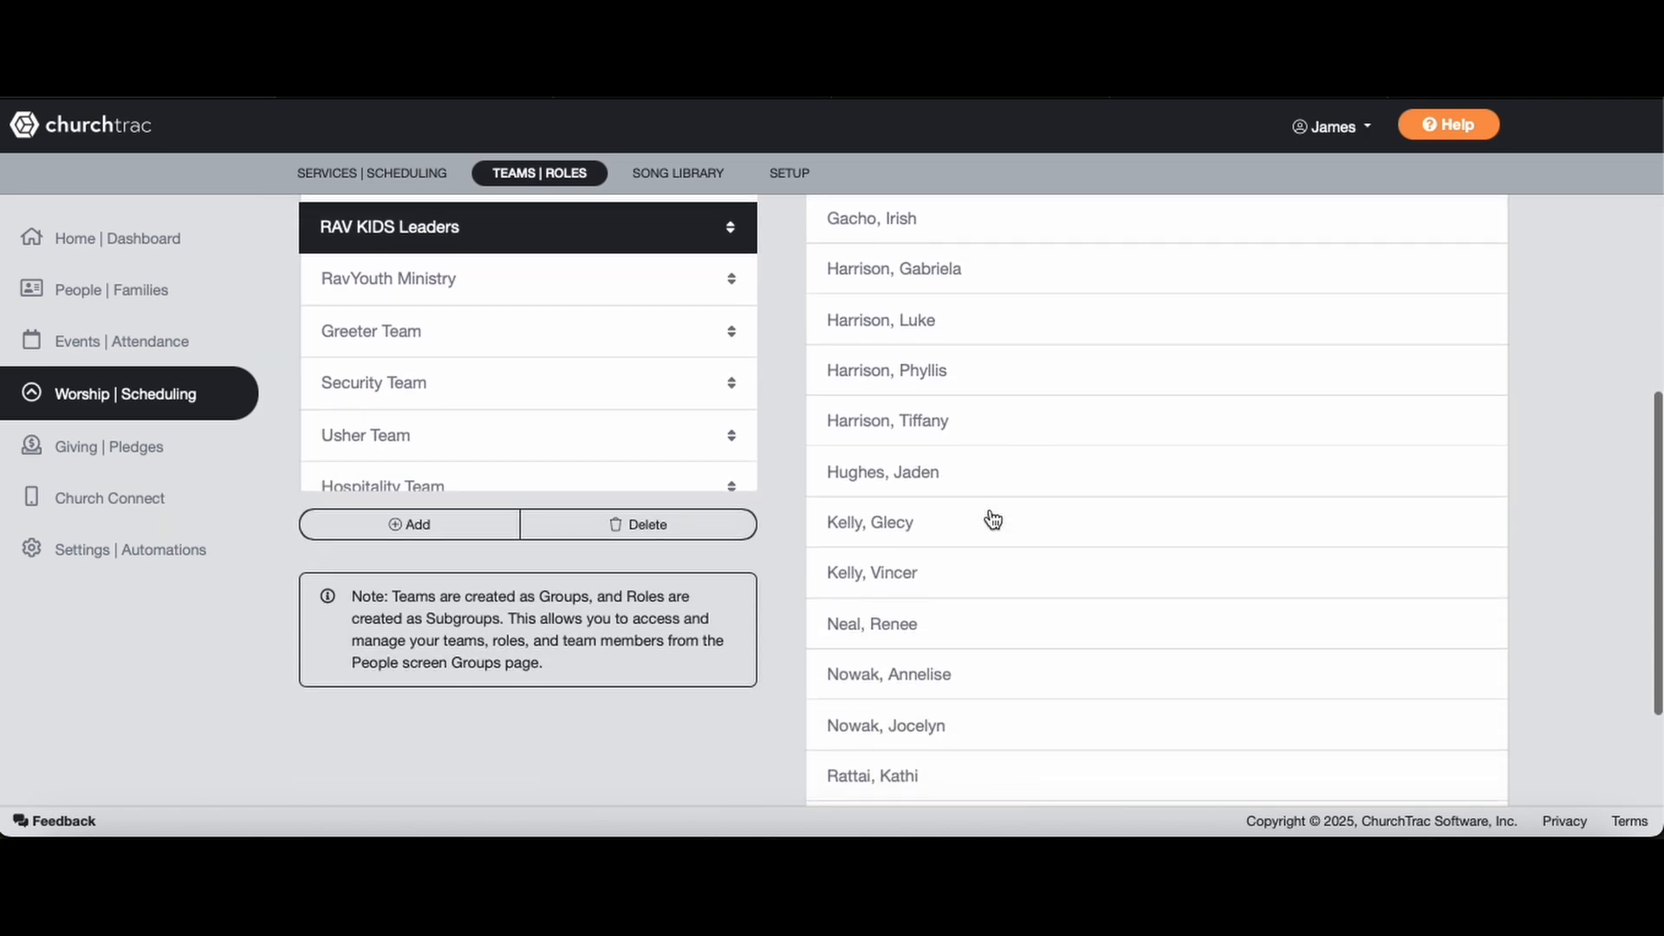
pyautogui.scroll(8, 994, 519)
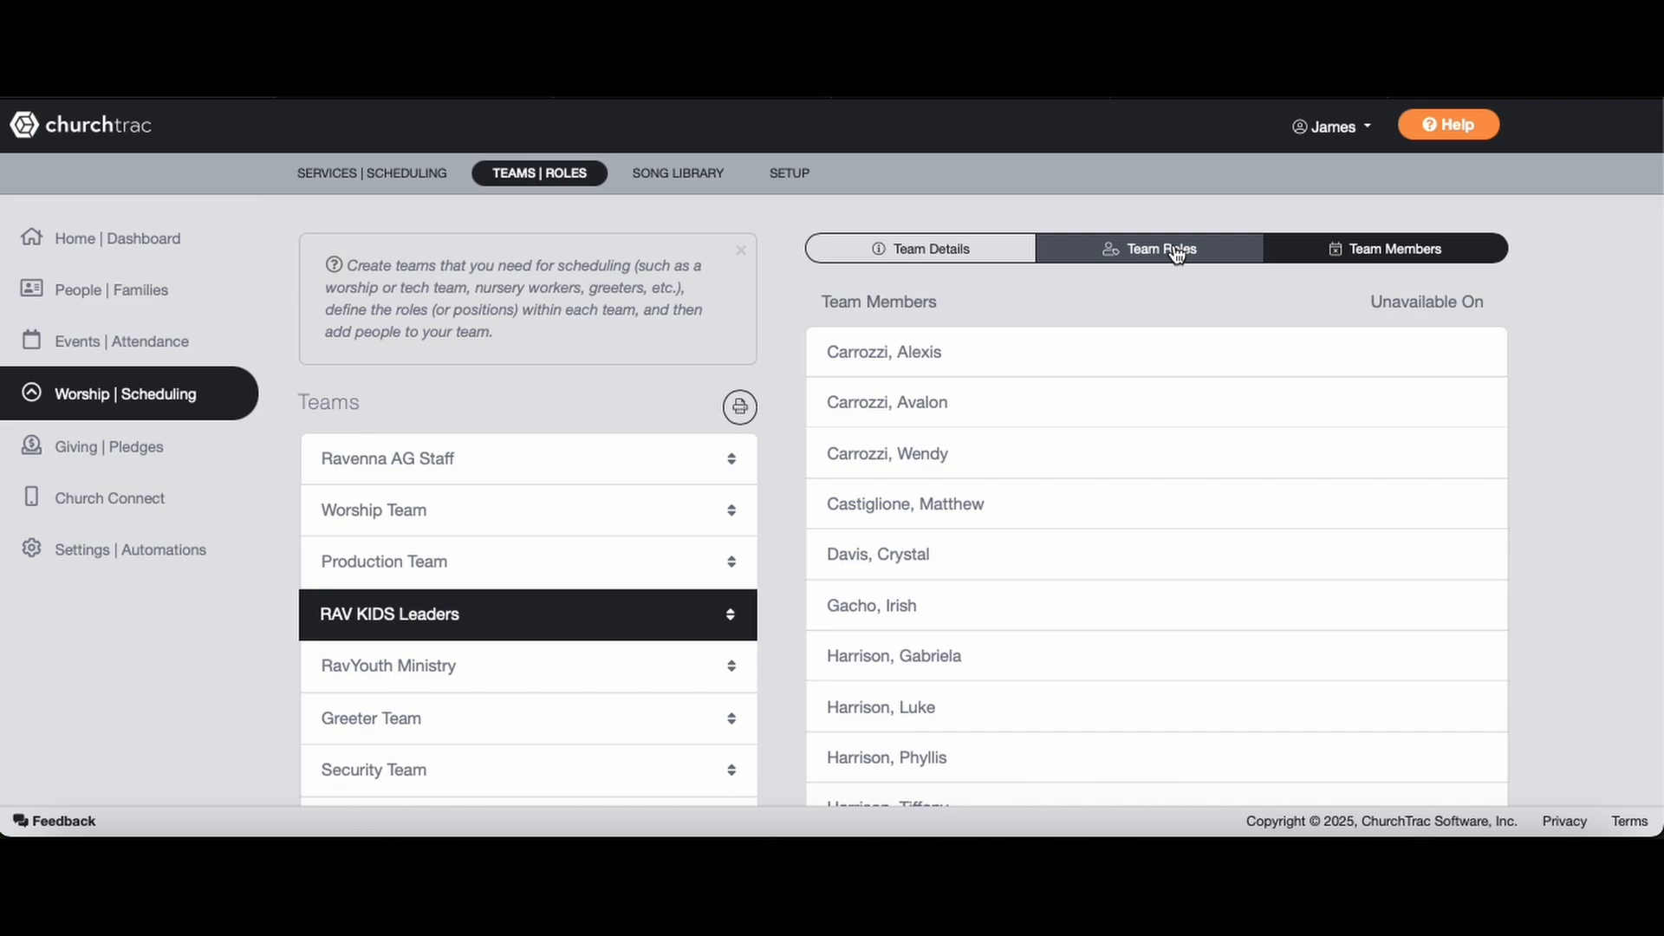
pyautogui.click(1178, 254)
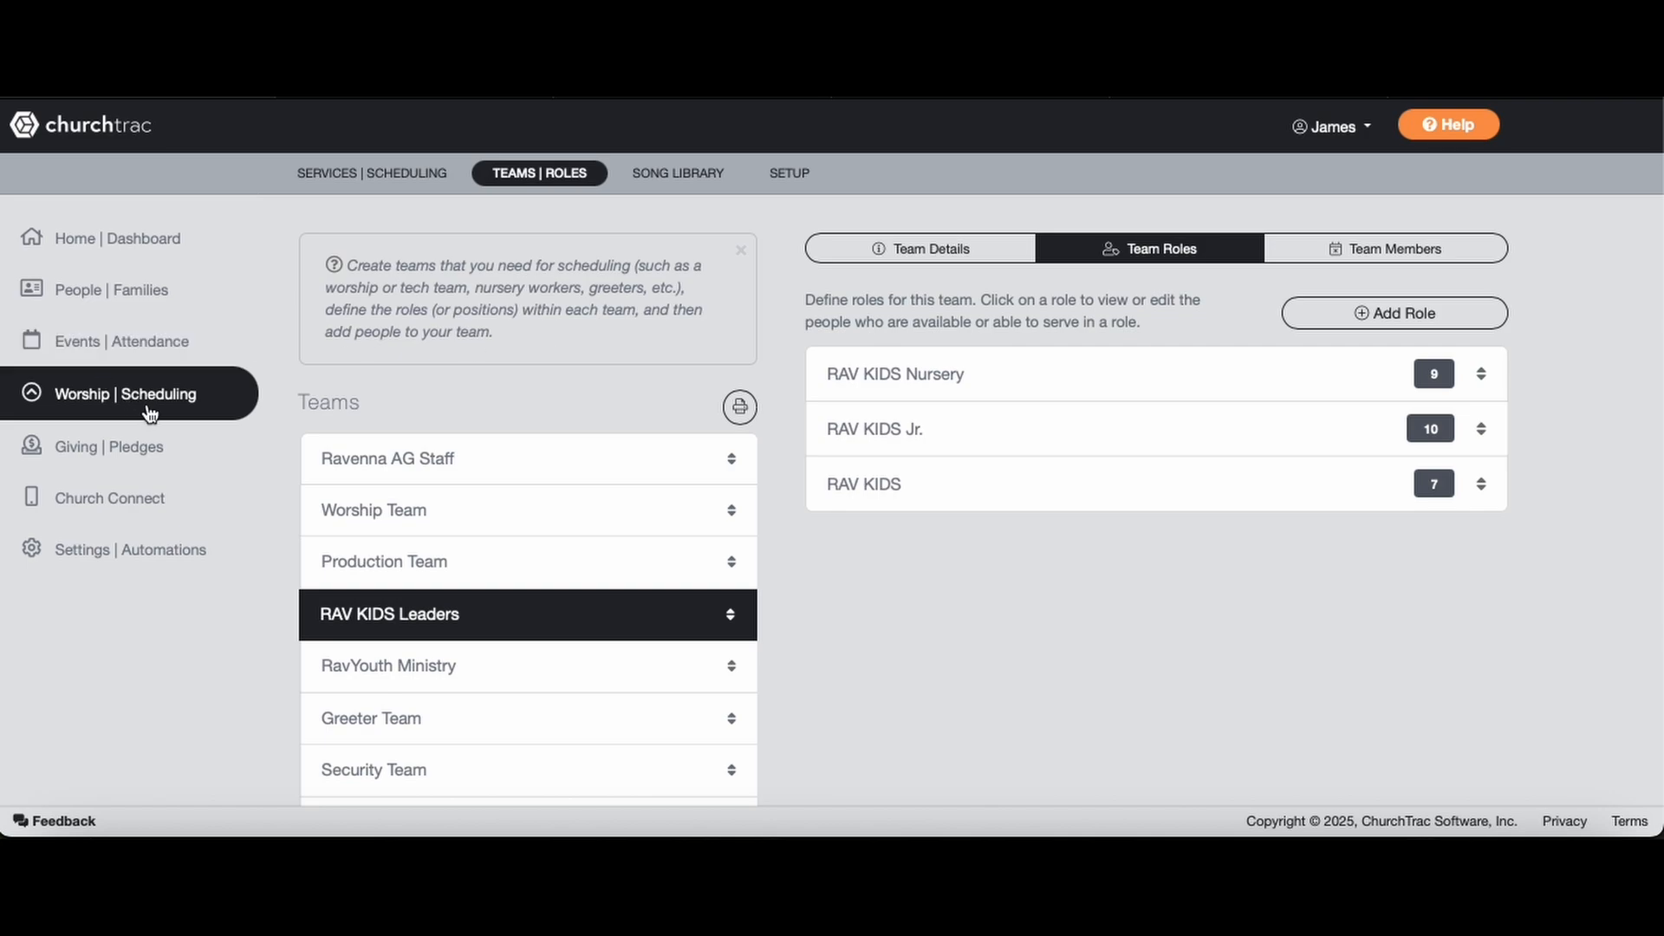
# Open the 07/13/2025 10:00am Sunday Morning Worship service and review the people scheduled for its Worship Team and RAV KIDS Leaders roles.
pyautogui.click(409, 171)
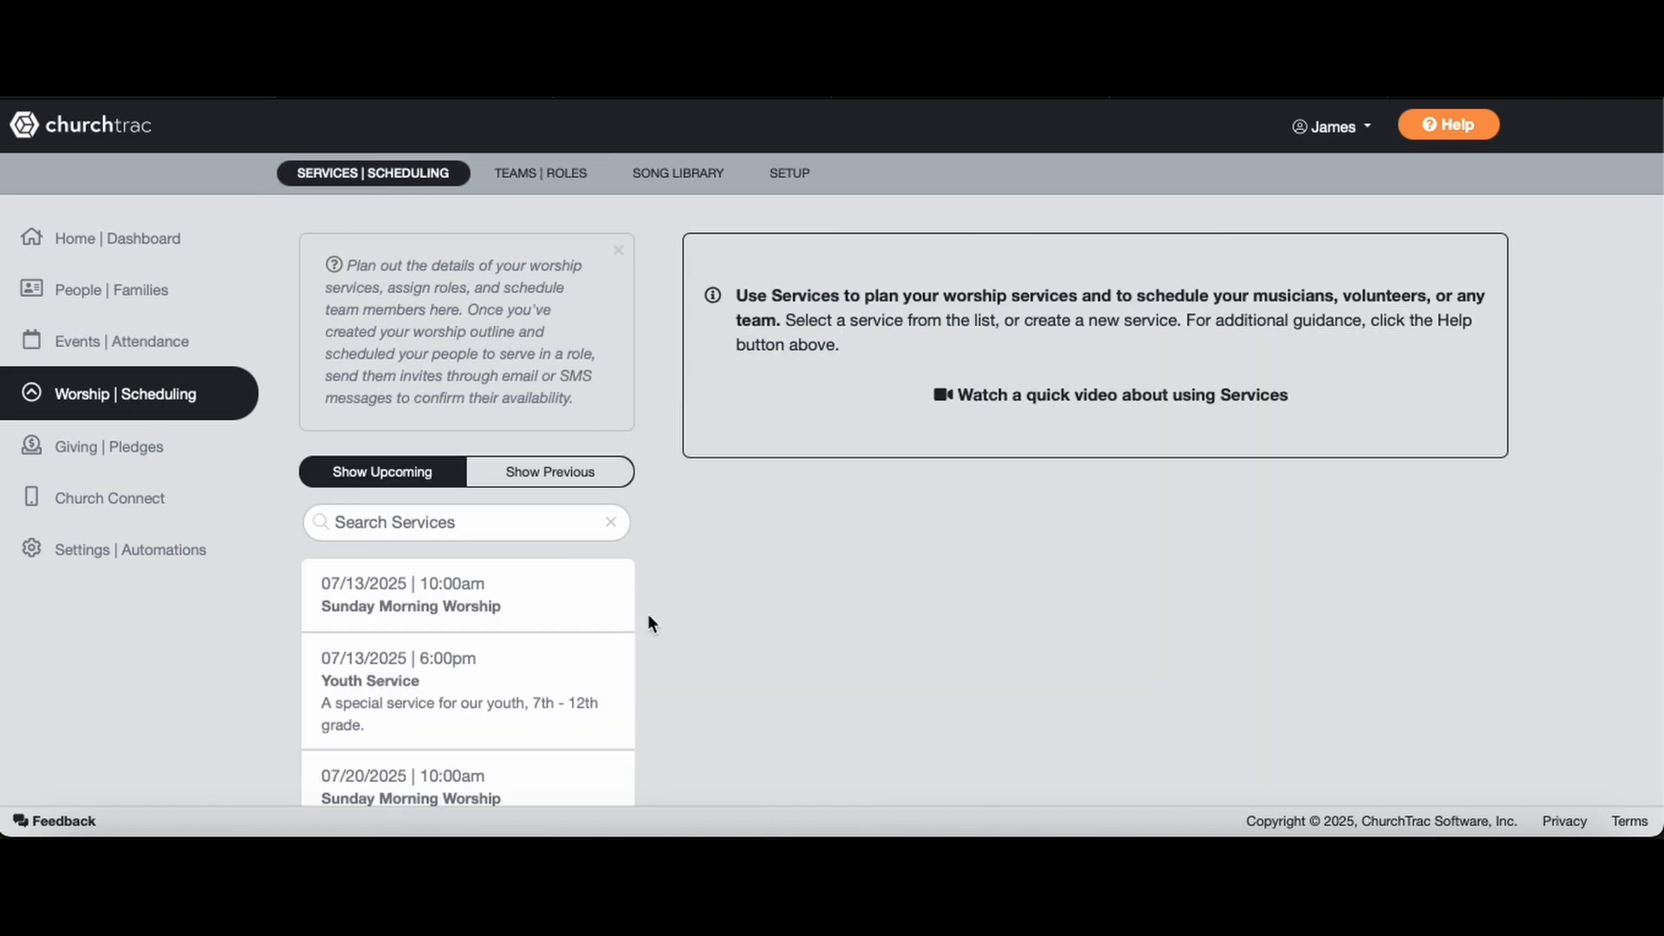
pyautogui.scroll(-3, 497, 626)
pyautogui.scroll(3, 497, 626)
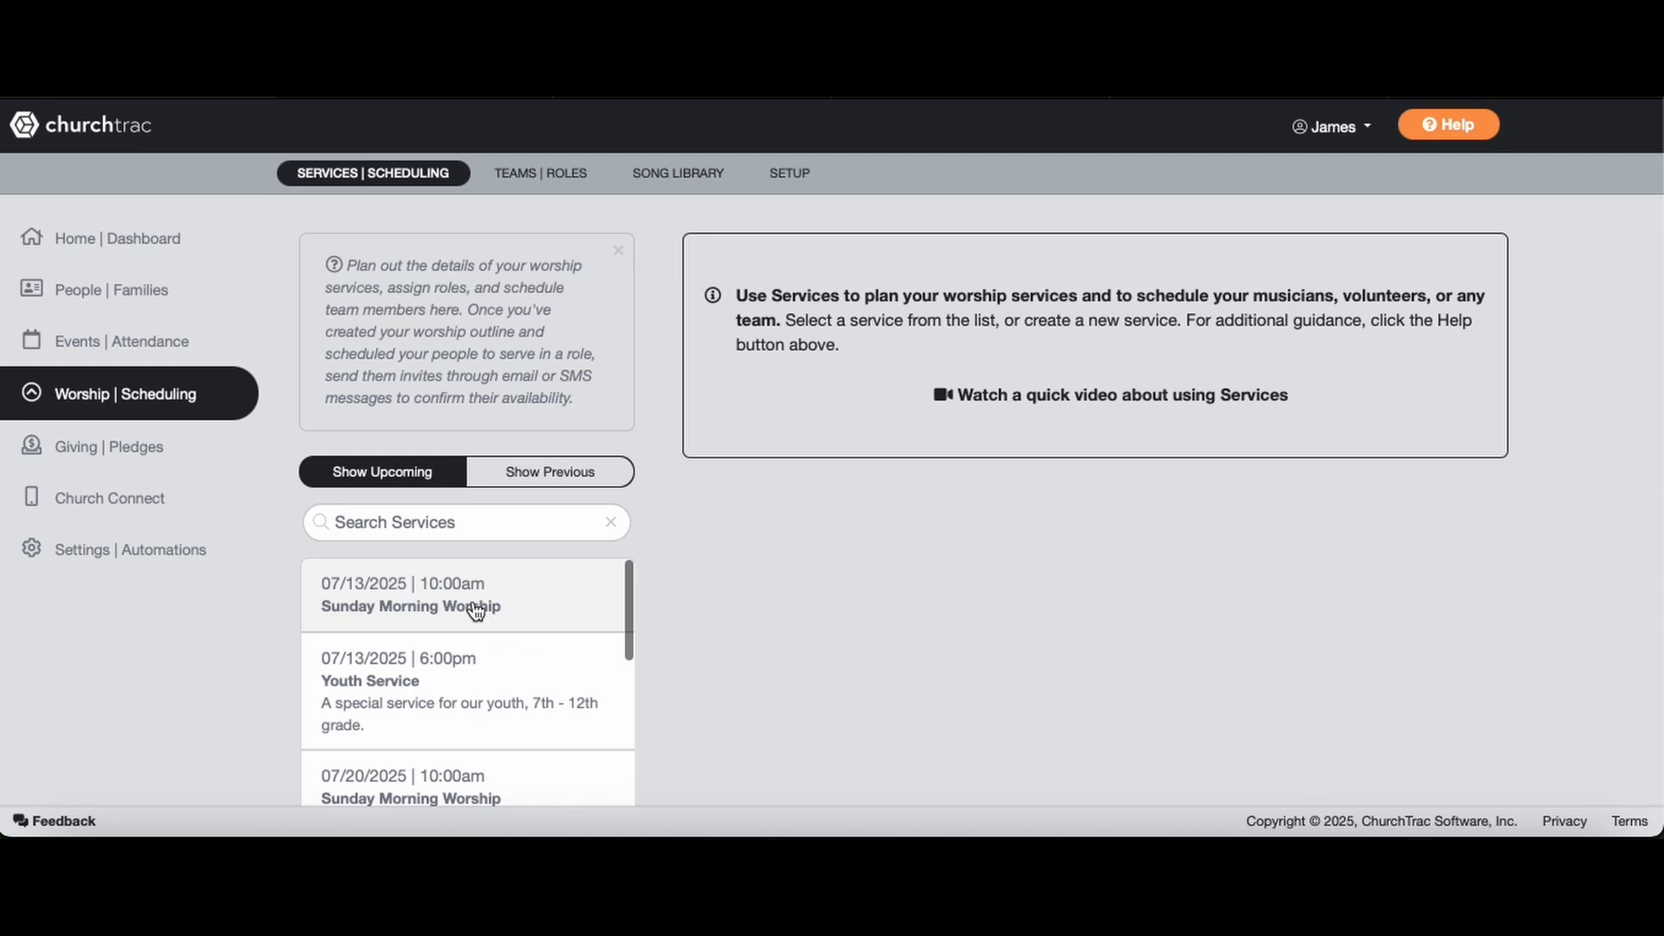
pyautogui.click(475, 611)
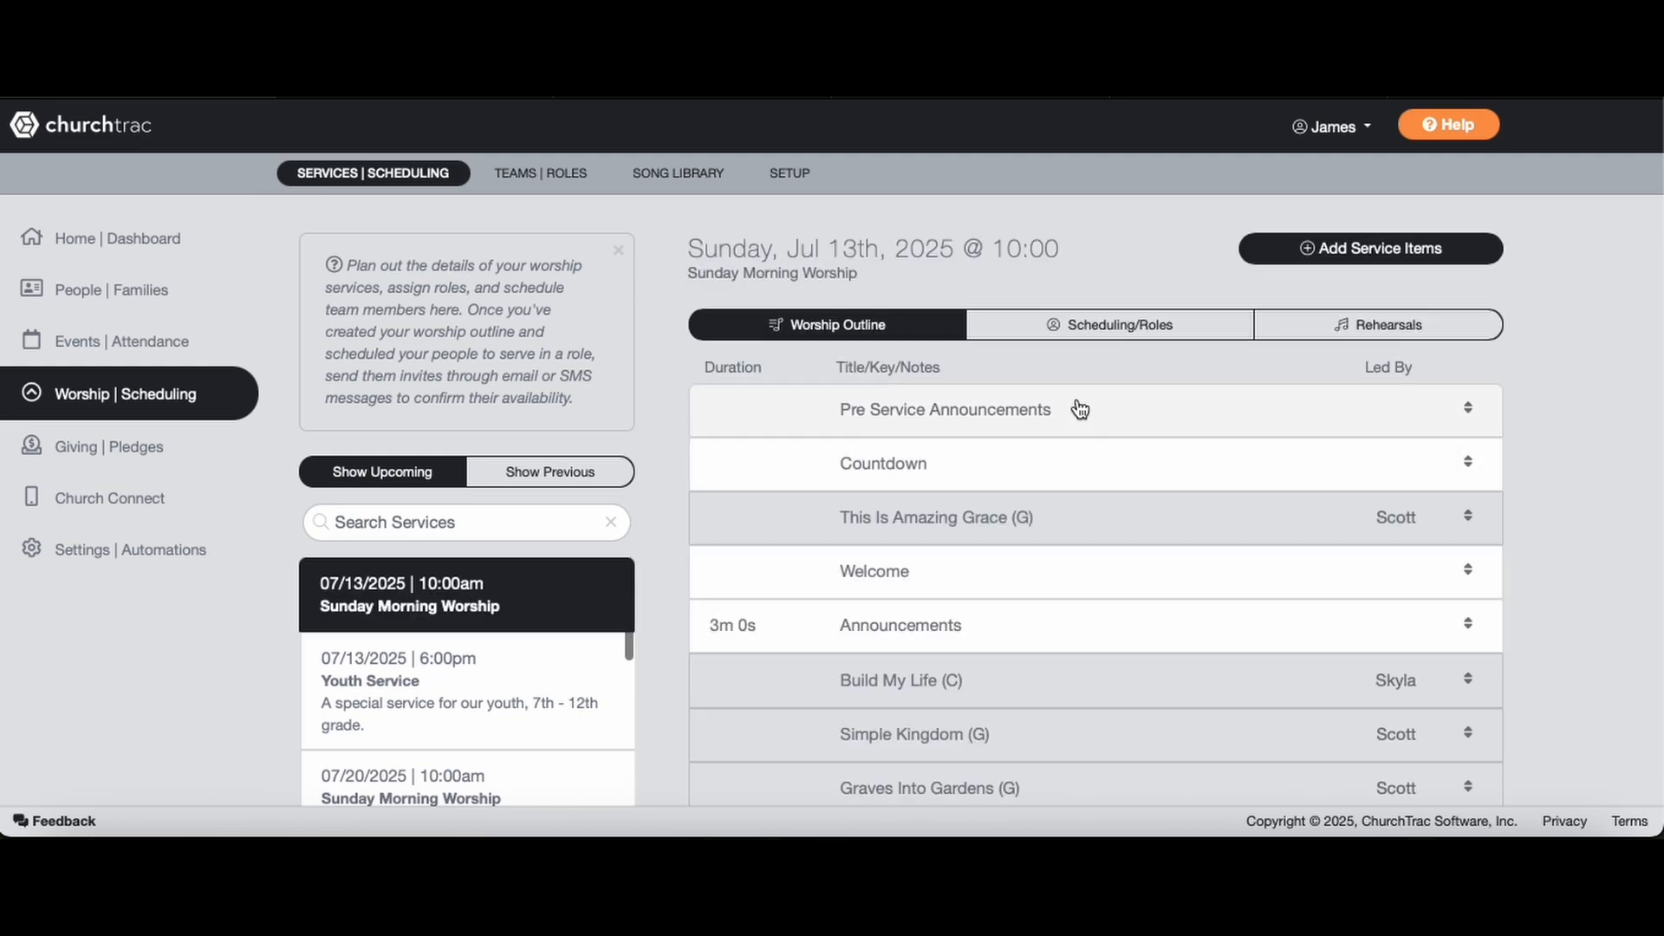
pyautogui.click(1110, 323)
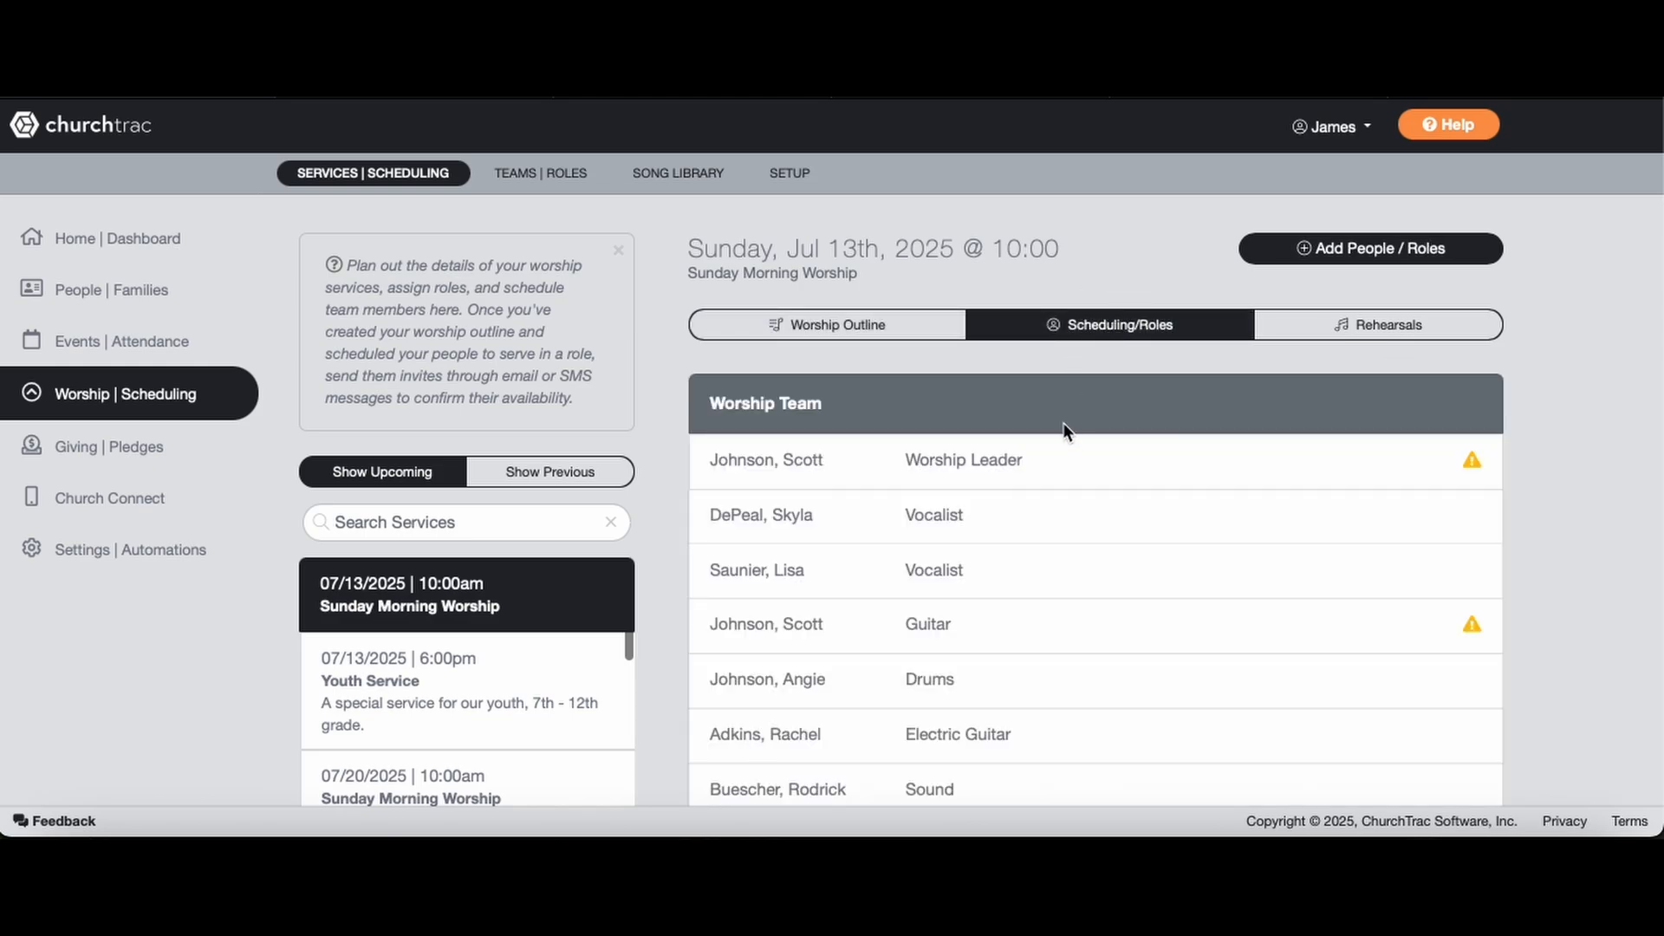
pyautogui.scroll(-7, 1063, 429)
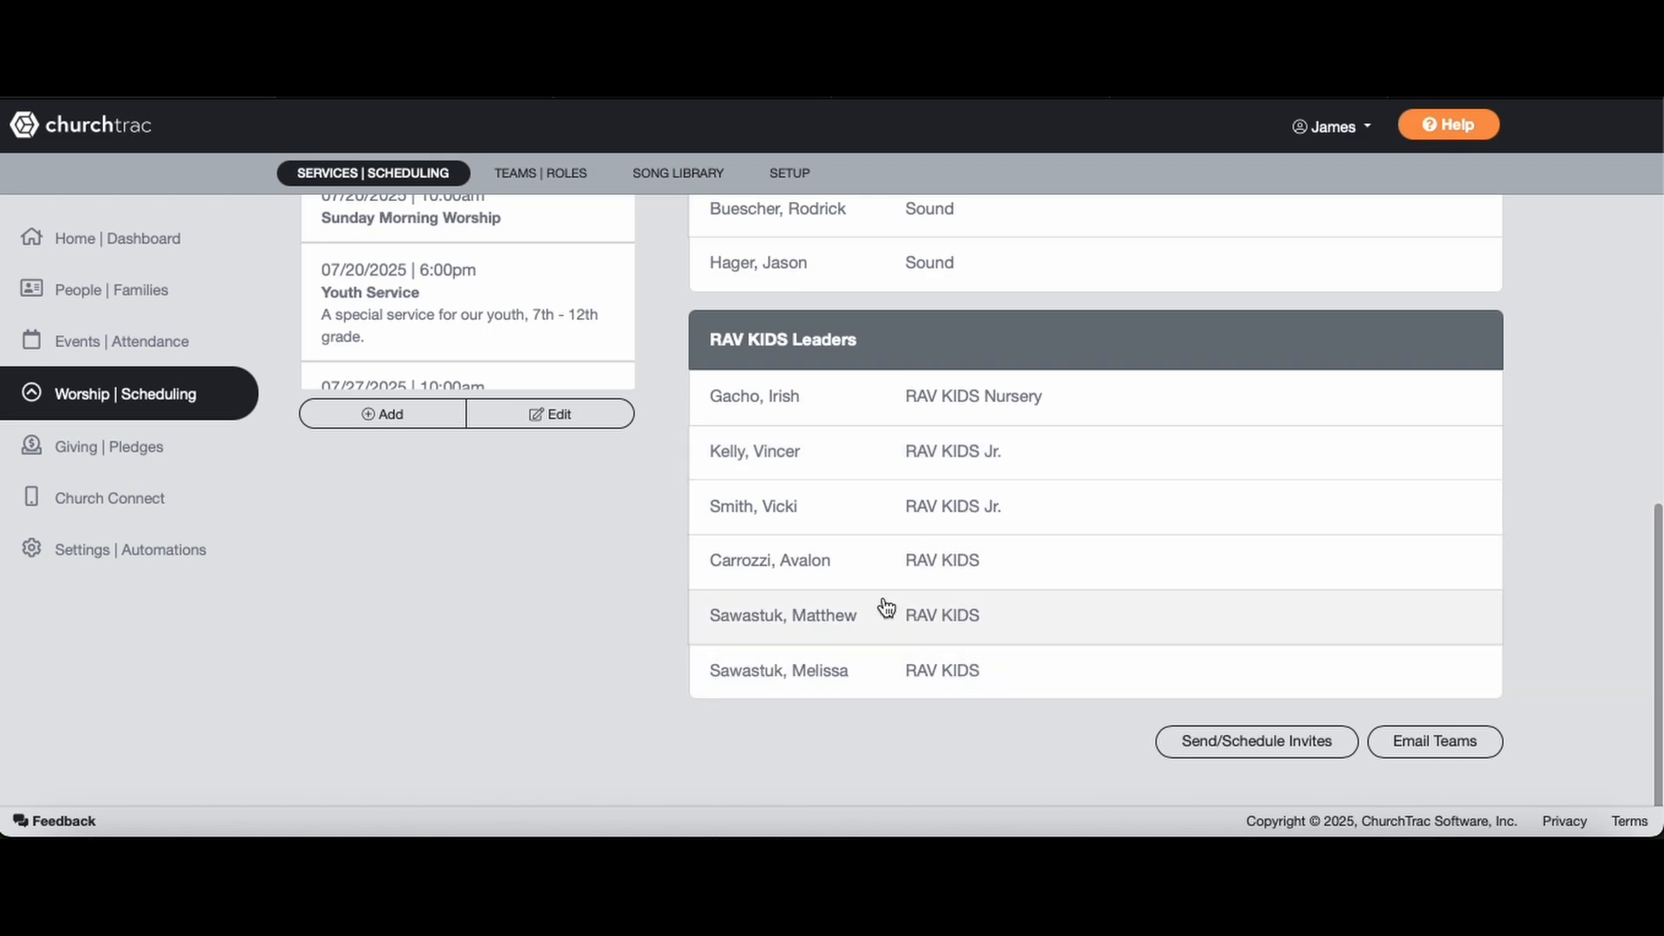
pyautogui.scroll(1, 663, 548)
pyautogui.scroll(5, 663, 545)
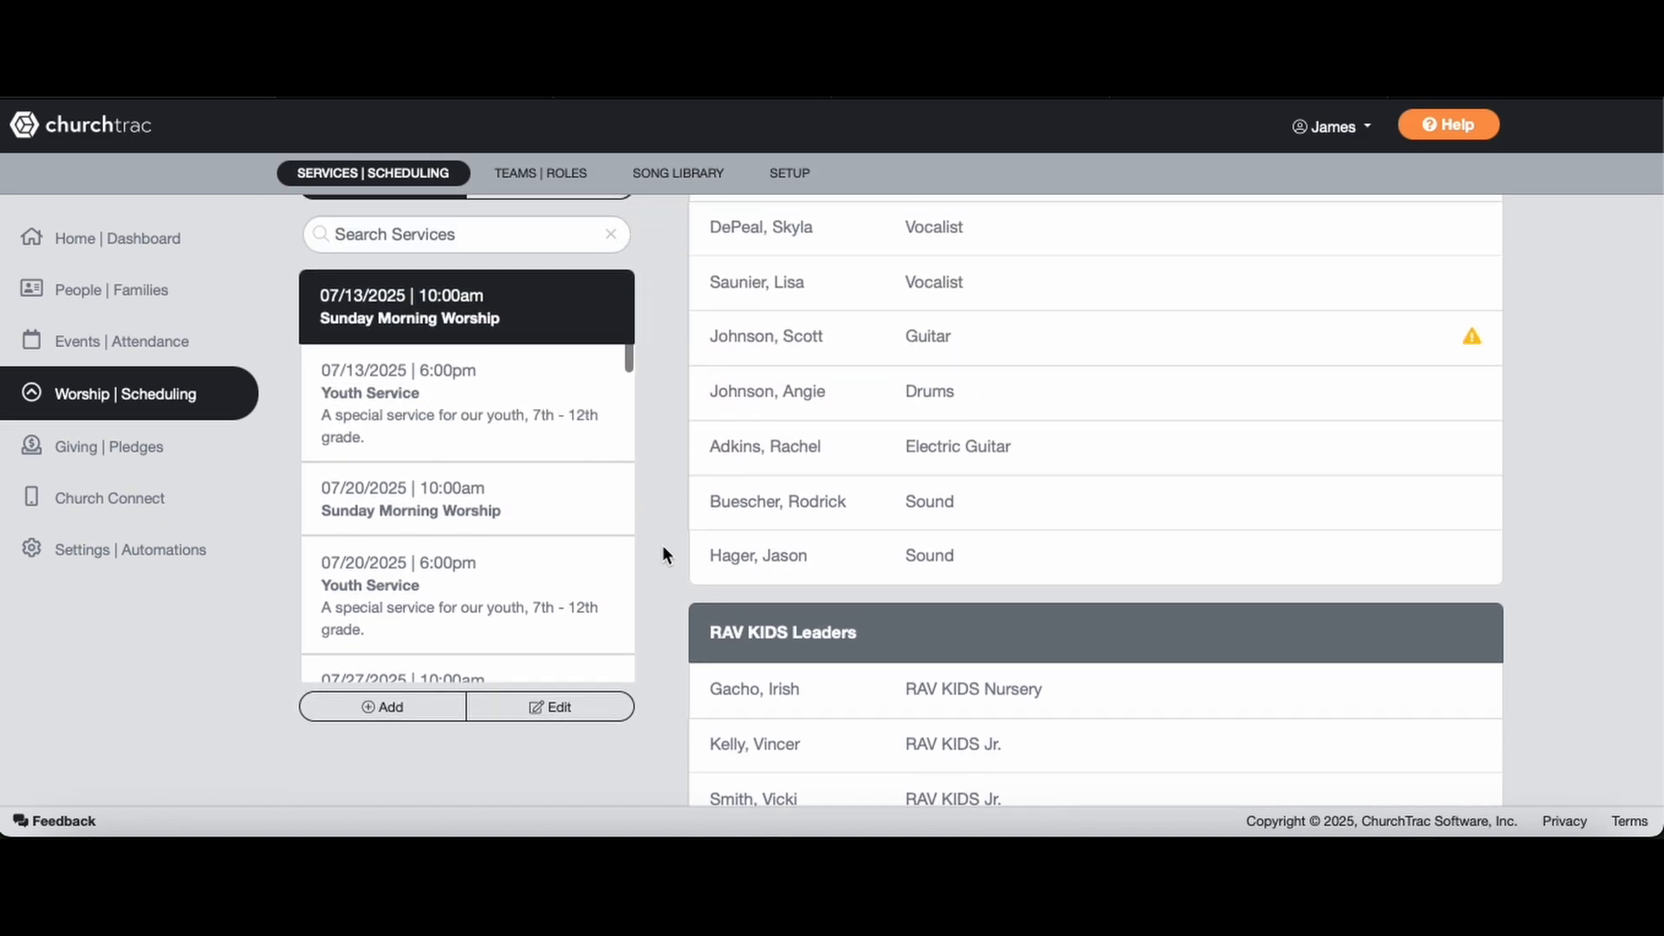
# Review the scheduled roles of the 07/20/2025 10:00am Sunday Morning Worship service, including its RAV KIDS Leaders.
pyautogui.click(524, 503)
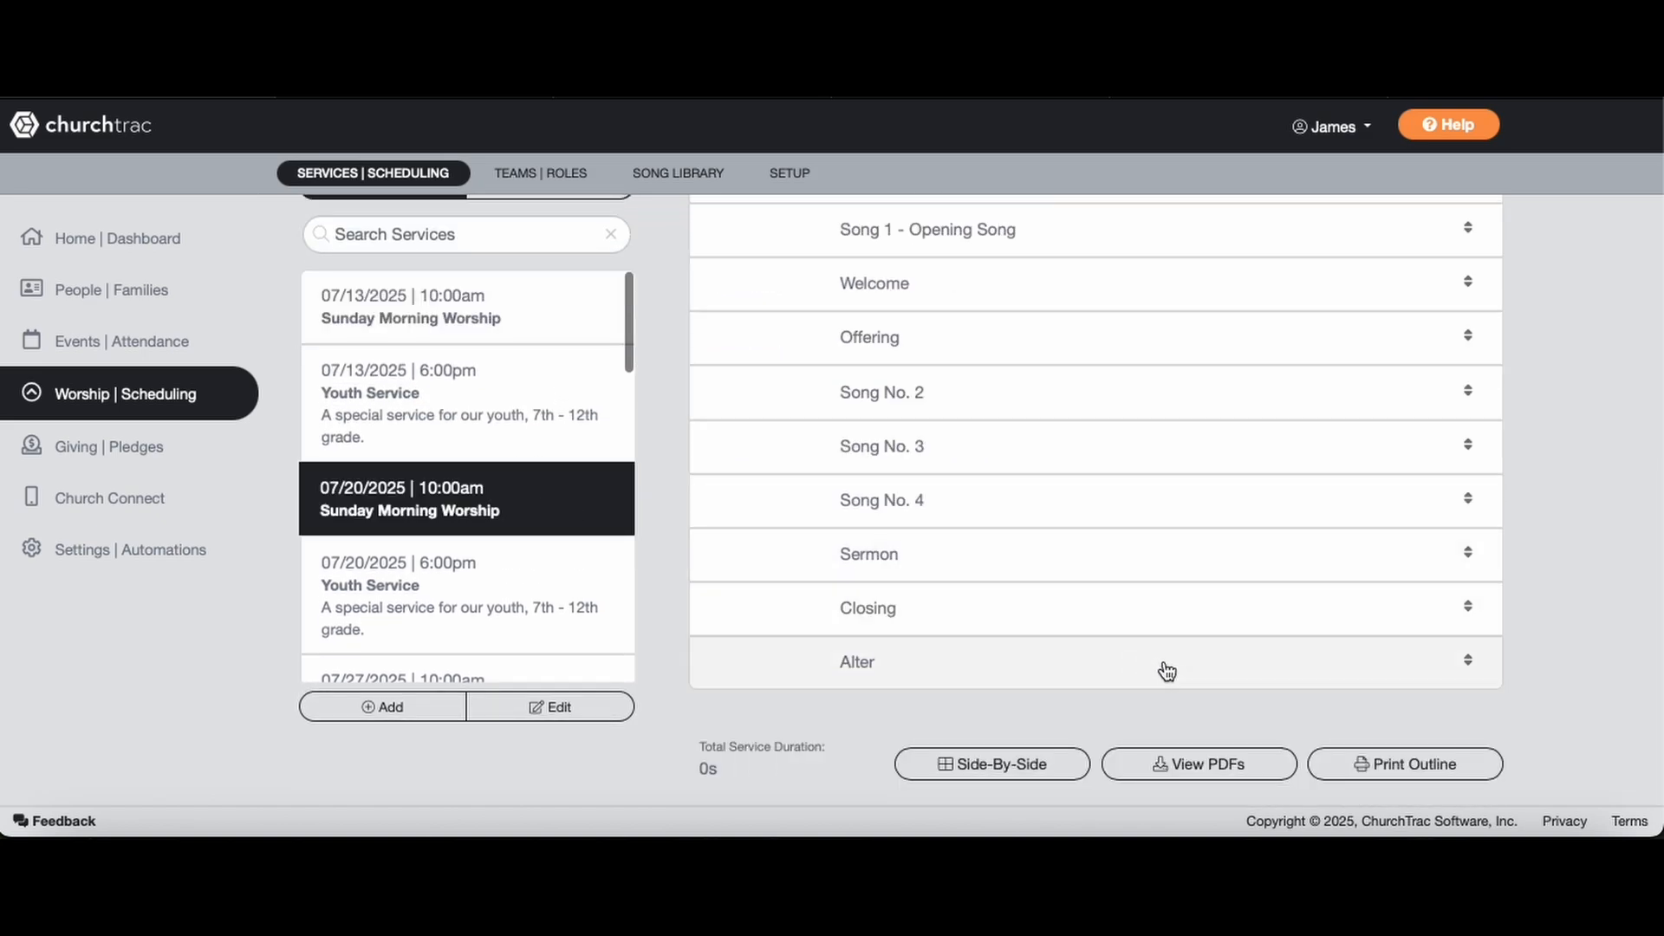
pyautogui.scroll(5, 1158, 670)
pyautogui.click(1154, 329)
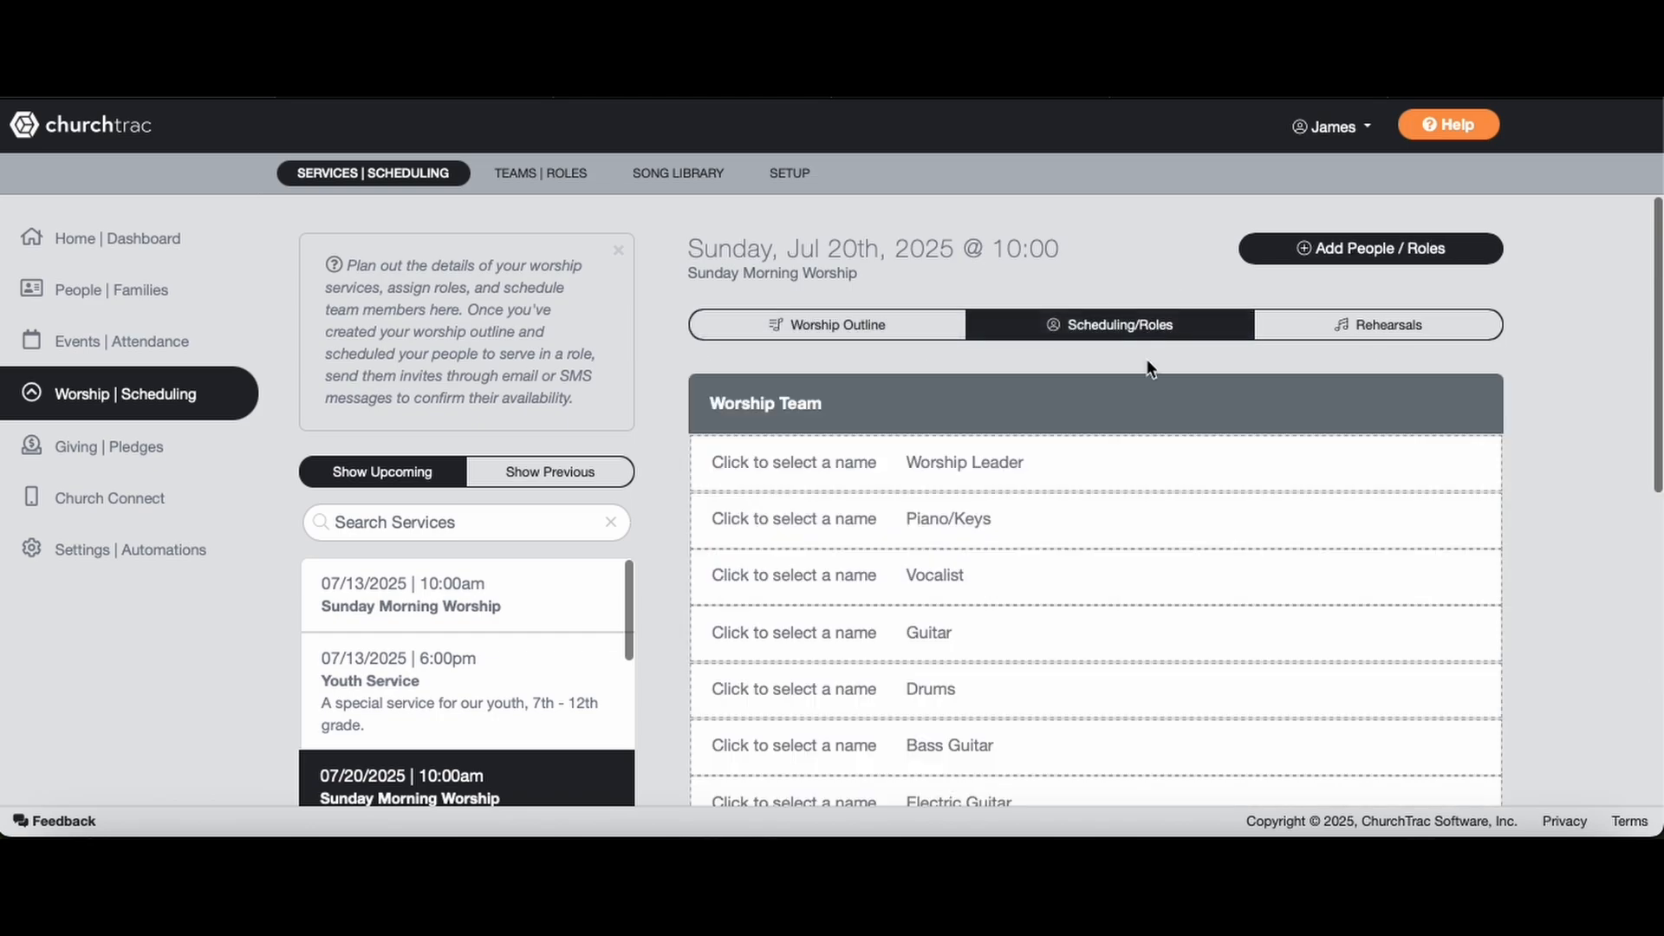
pyautogui.scroll(-10, 1108, 599)
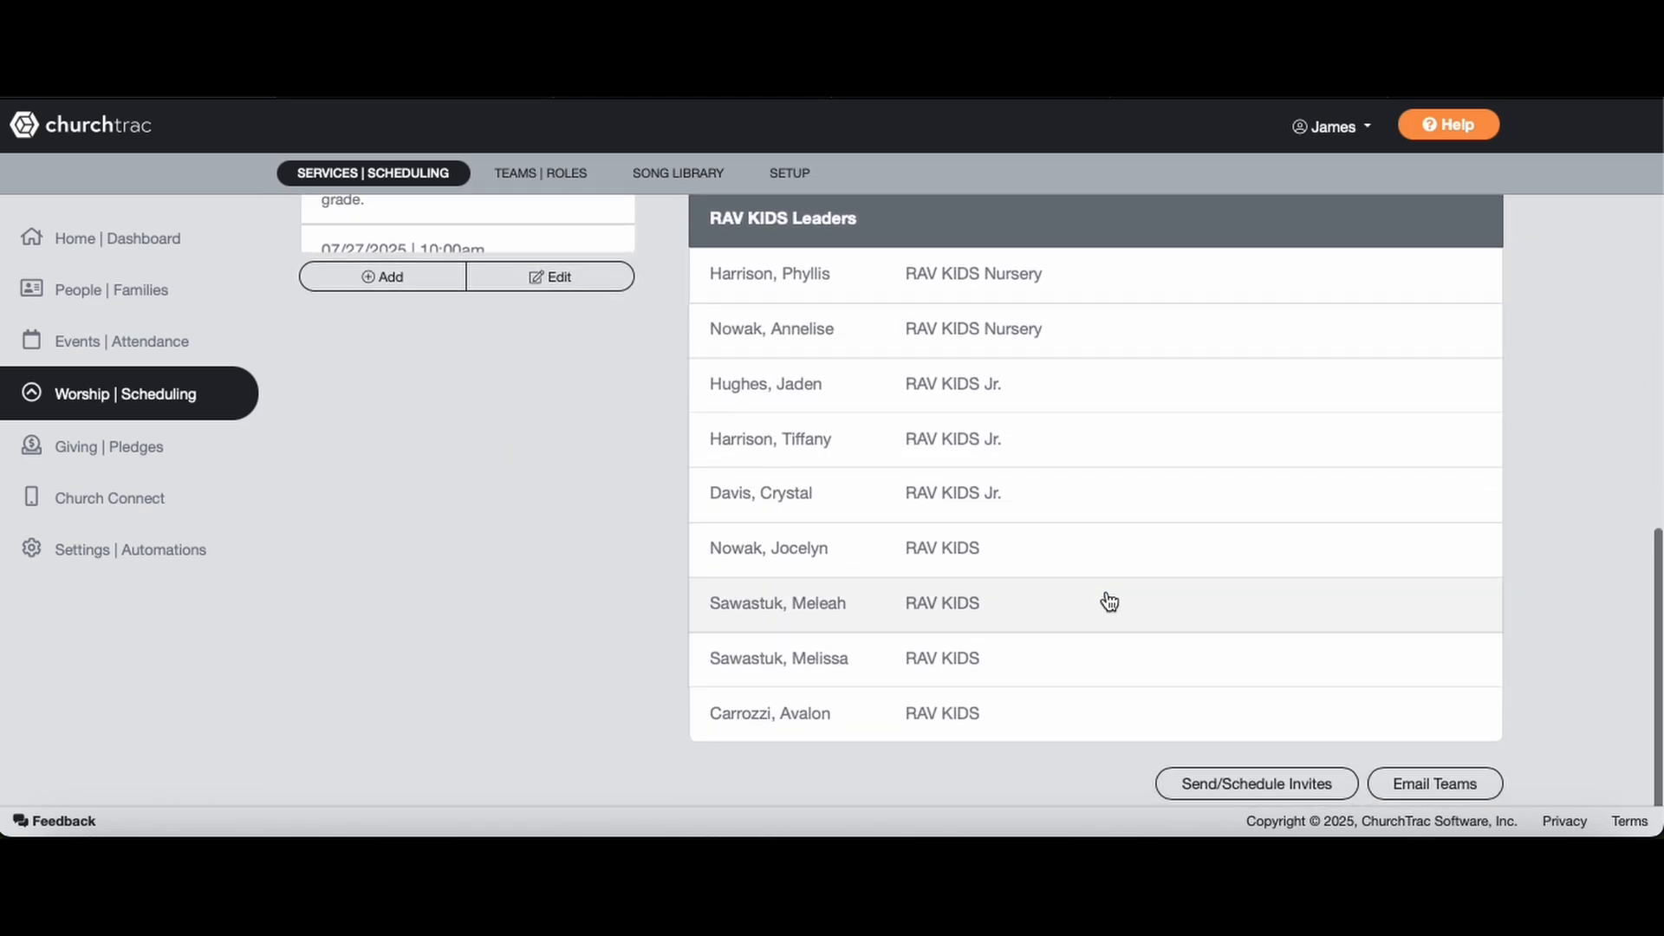
pyautogui.scroll(-1, 1027, 485)
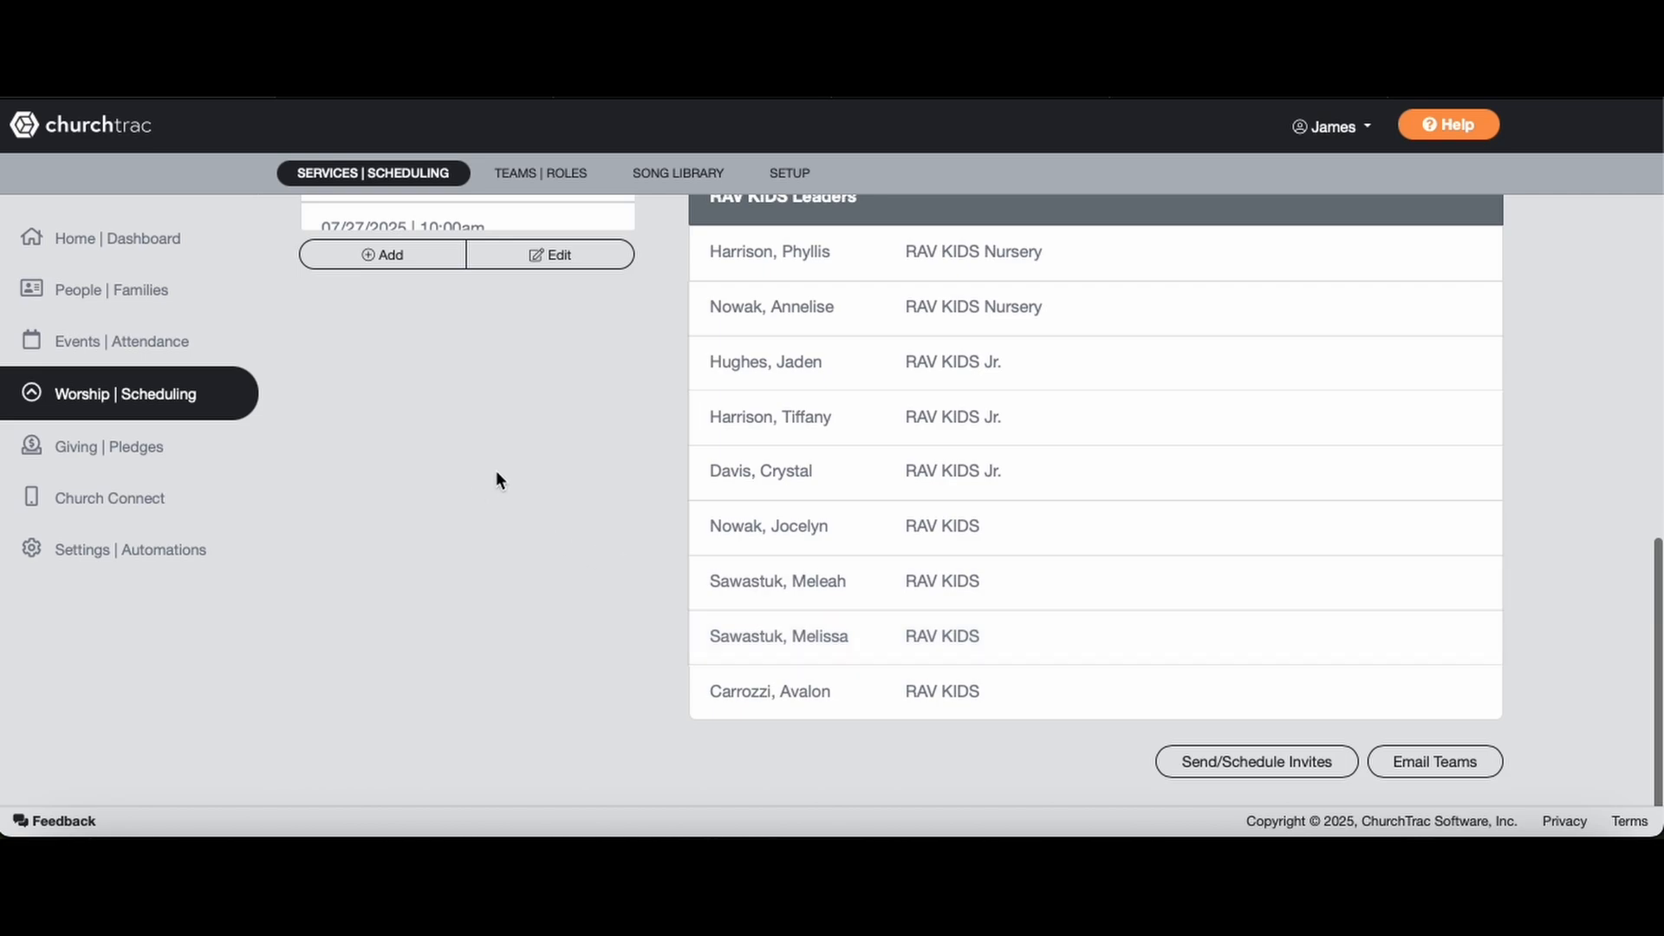
pyautogui.scroll(4, 520, 478)
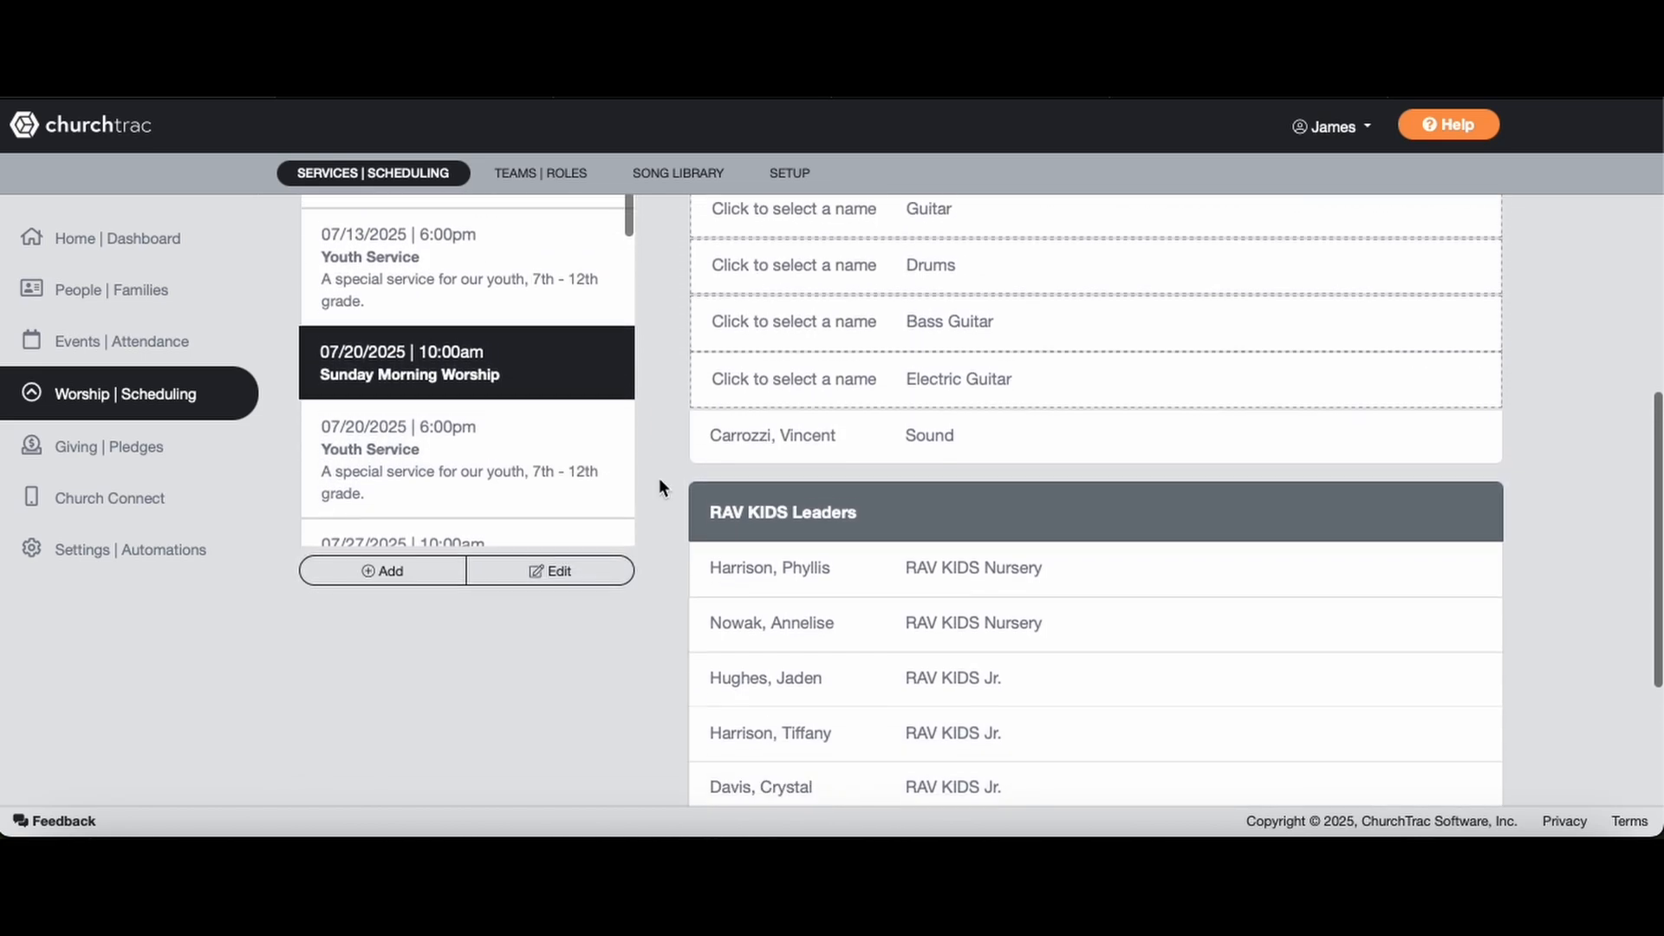
# Open the 07/27/2025 10:00am Sunday Morning Worship service and examine which teams and roles are scheduled.
pyautogui.scroll(-1, 659, 481)
pyautogui.scroll(-3, 532, 439)
pyautogui.click(468, 386)
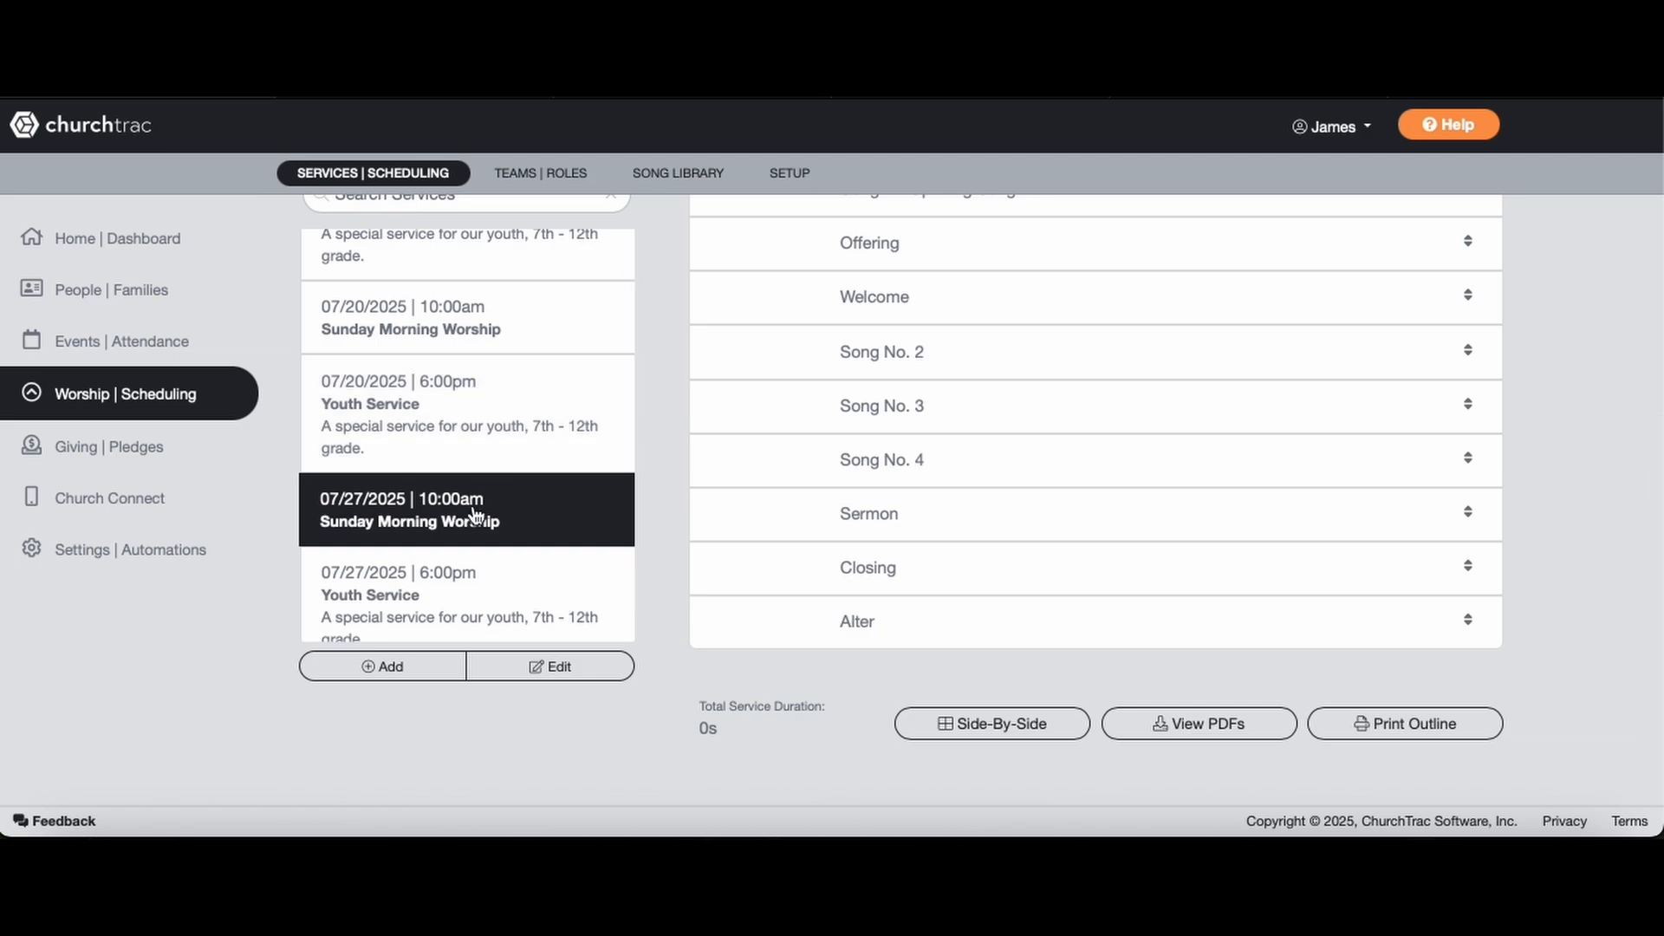
pyautogui.scroll(4, 938, 473)
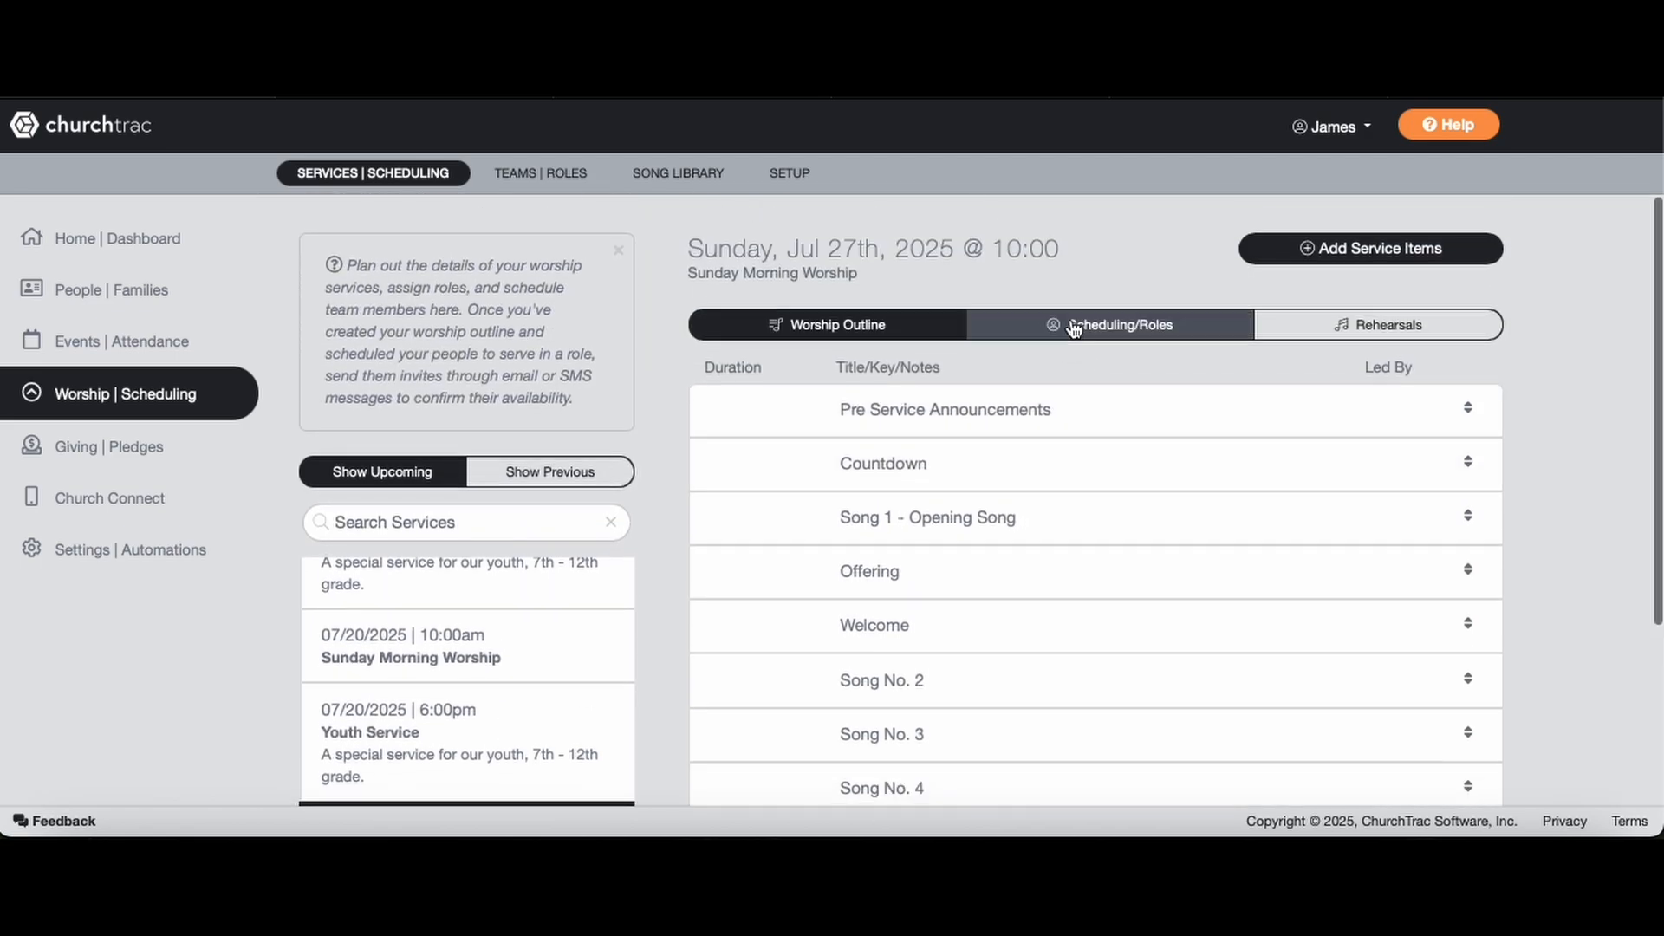
pyautogui.click(1075, 327)
pyautogui.scroll(-3, 996, 572)
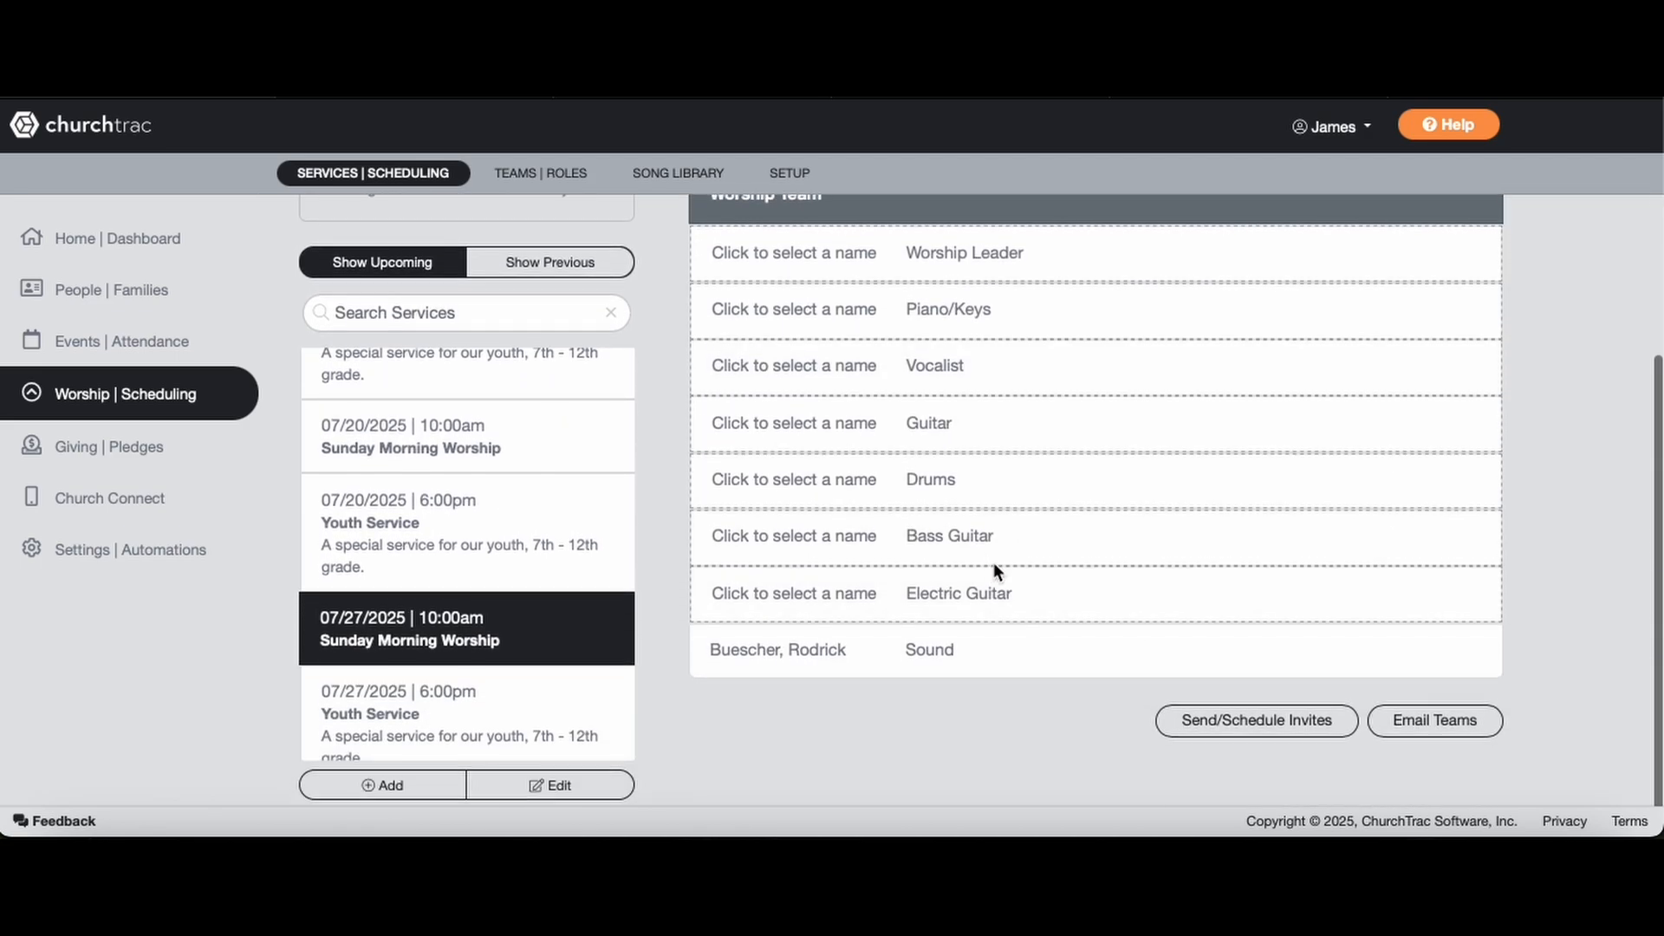
pyautogui.scroll(2, 1118, 572)
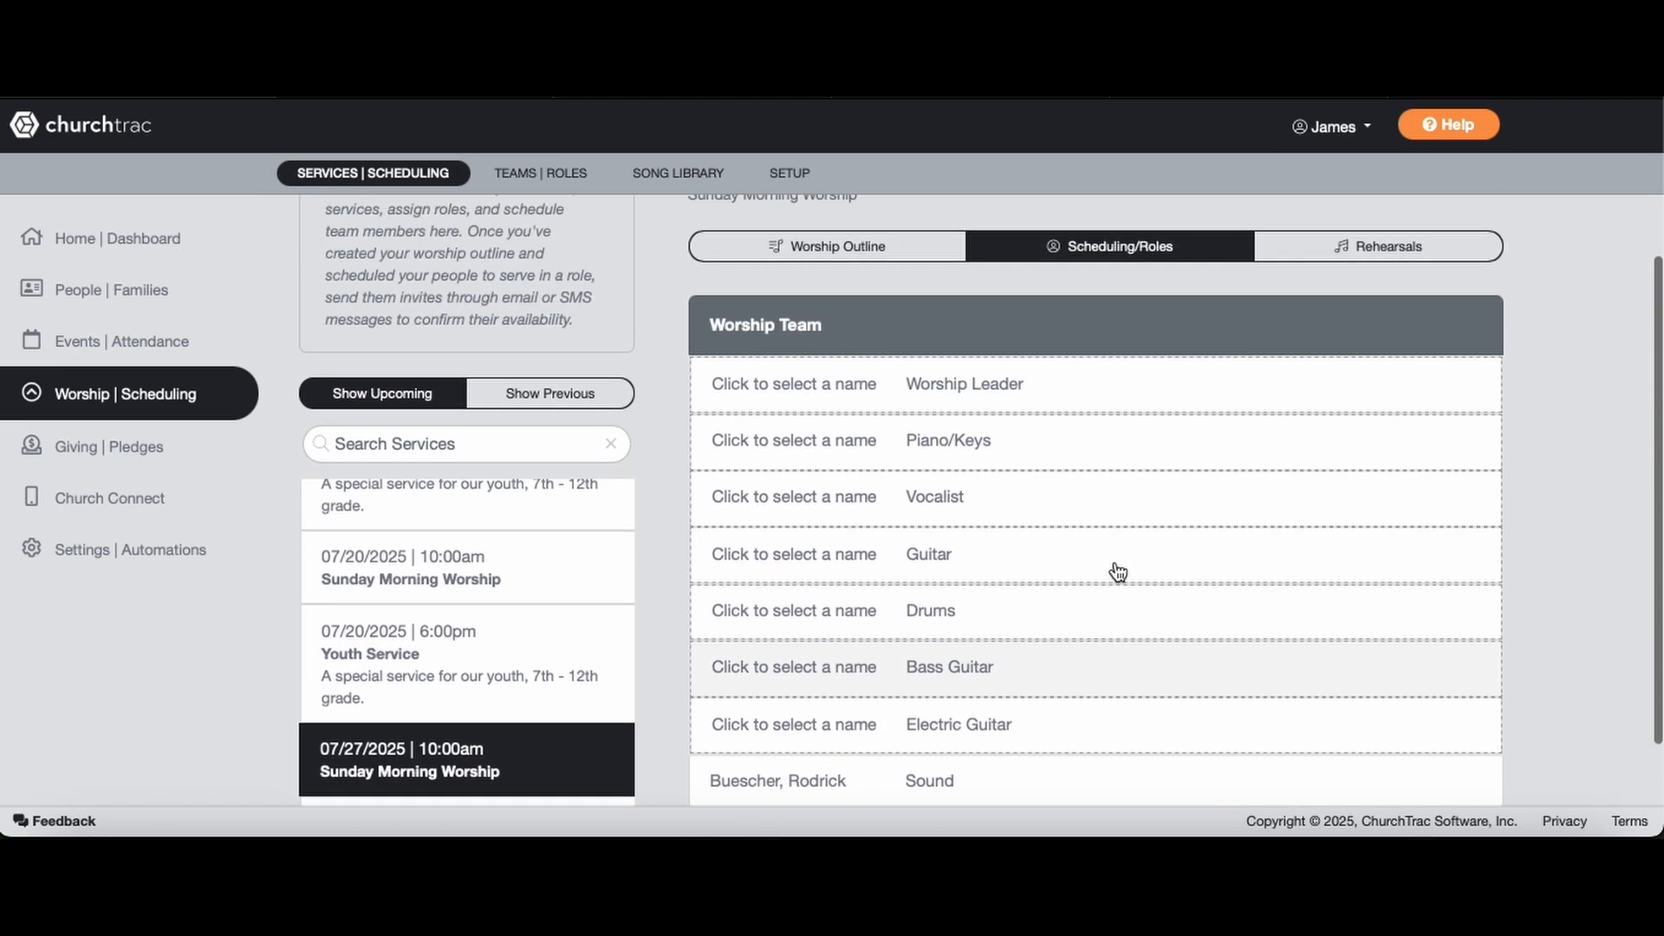
# Start adding people to the 07/27/2025 service from all teams, selecting the first and fourth RAV KIDS Leaders members listed for RAV KIDS Nursery.
pyautogui.scroll(1, 1119, 572)
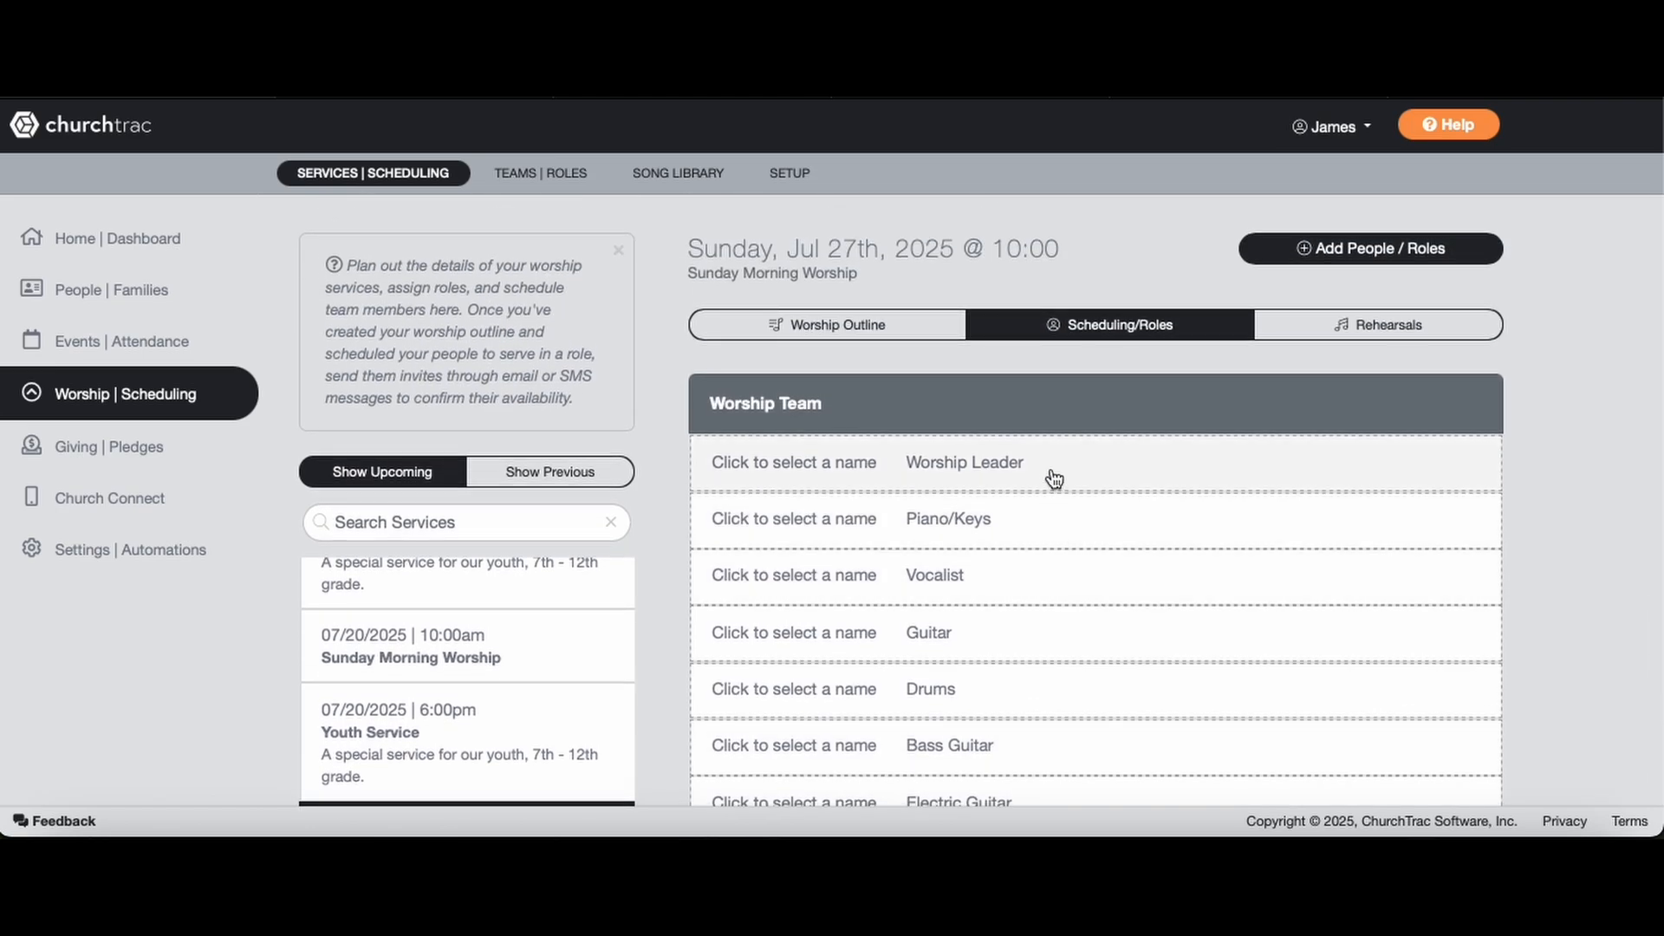
pyautogui.click(1381, 256)
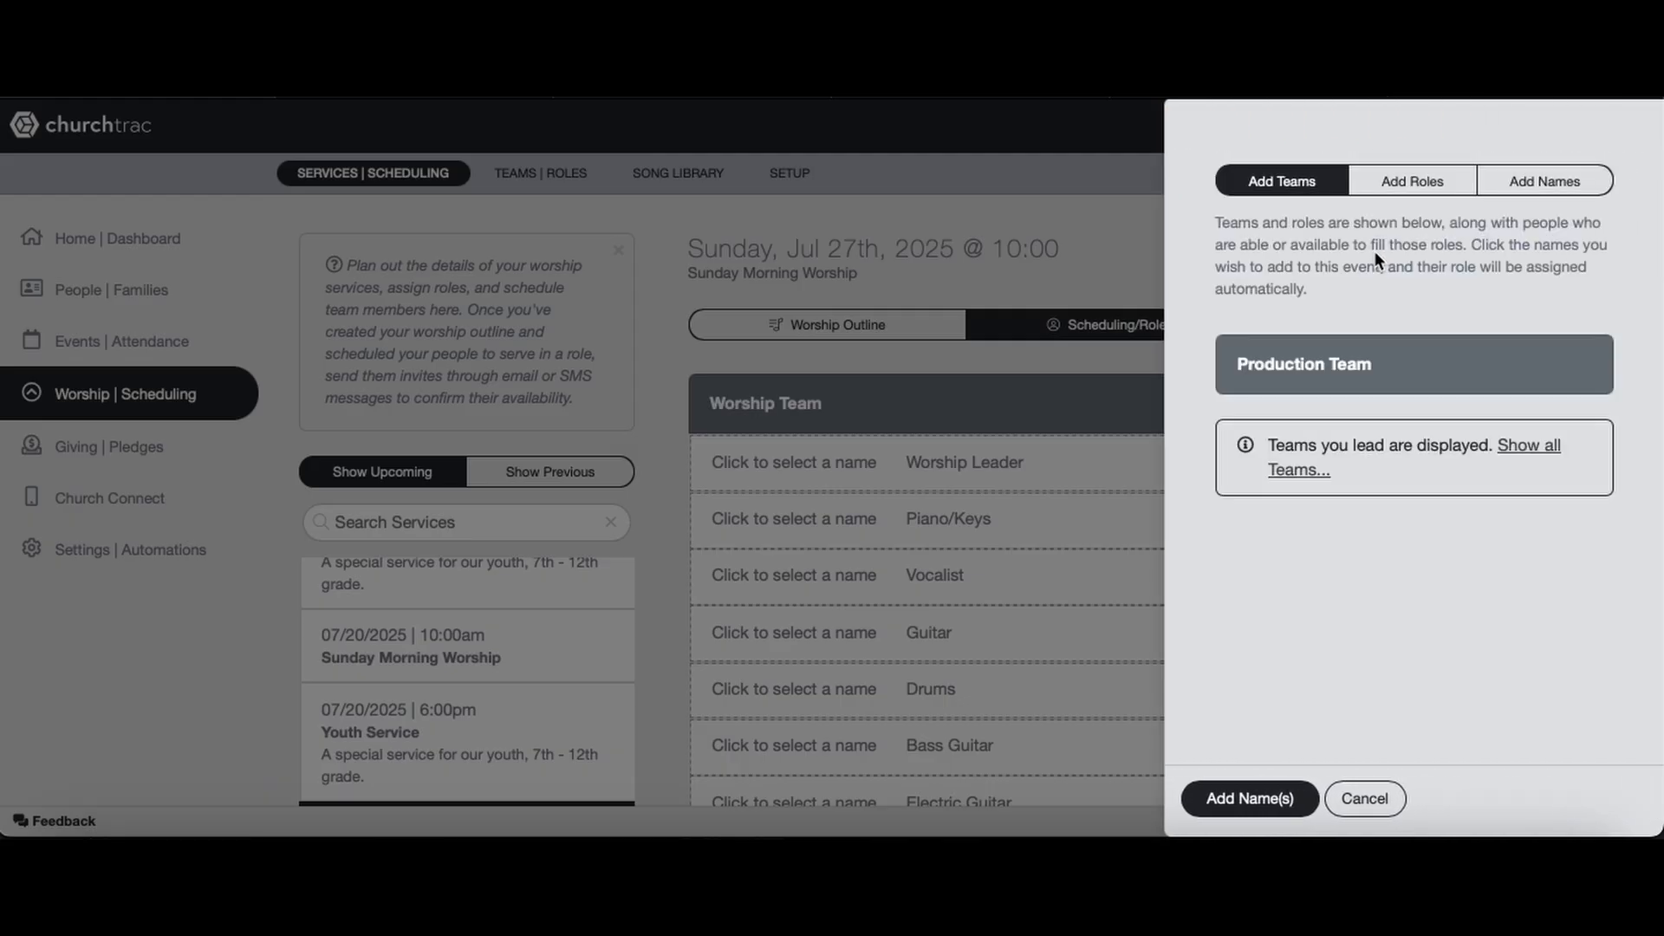
pyautogui.click(1533, 449)
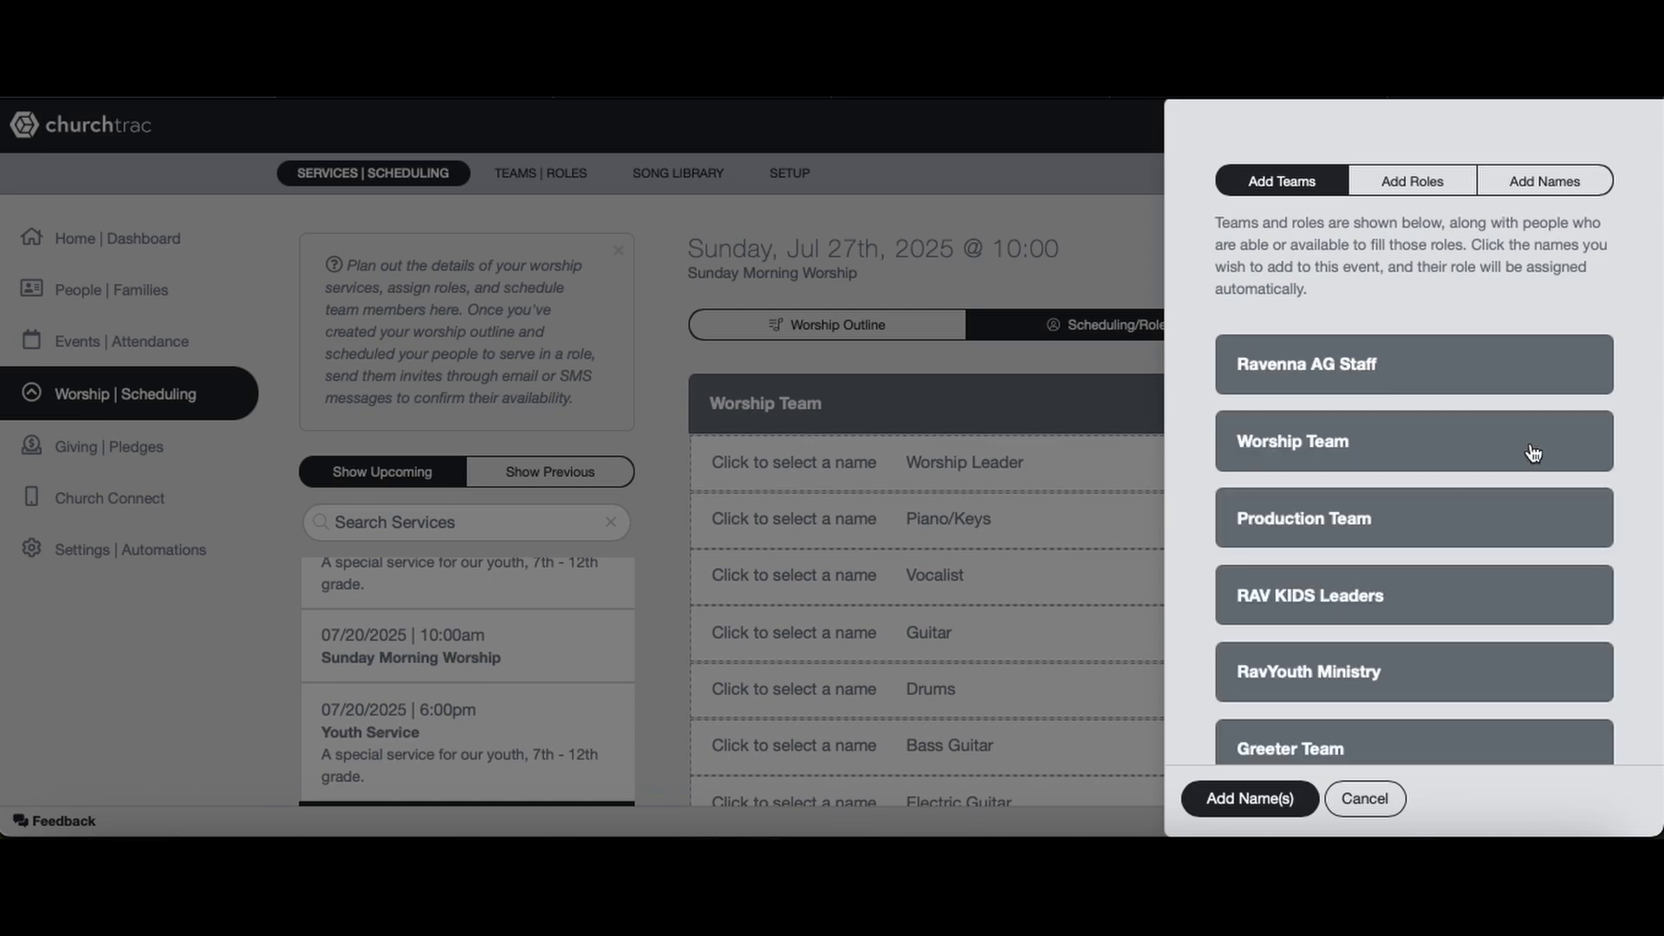
pyautogui.click(1403, 596)
pyautogui.scroll(-3, 1436, 648)
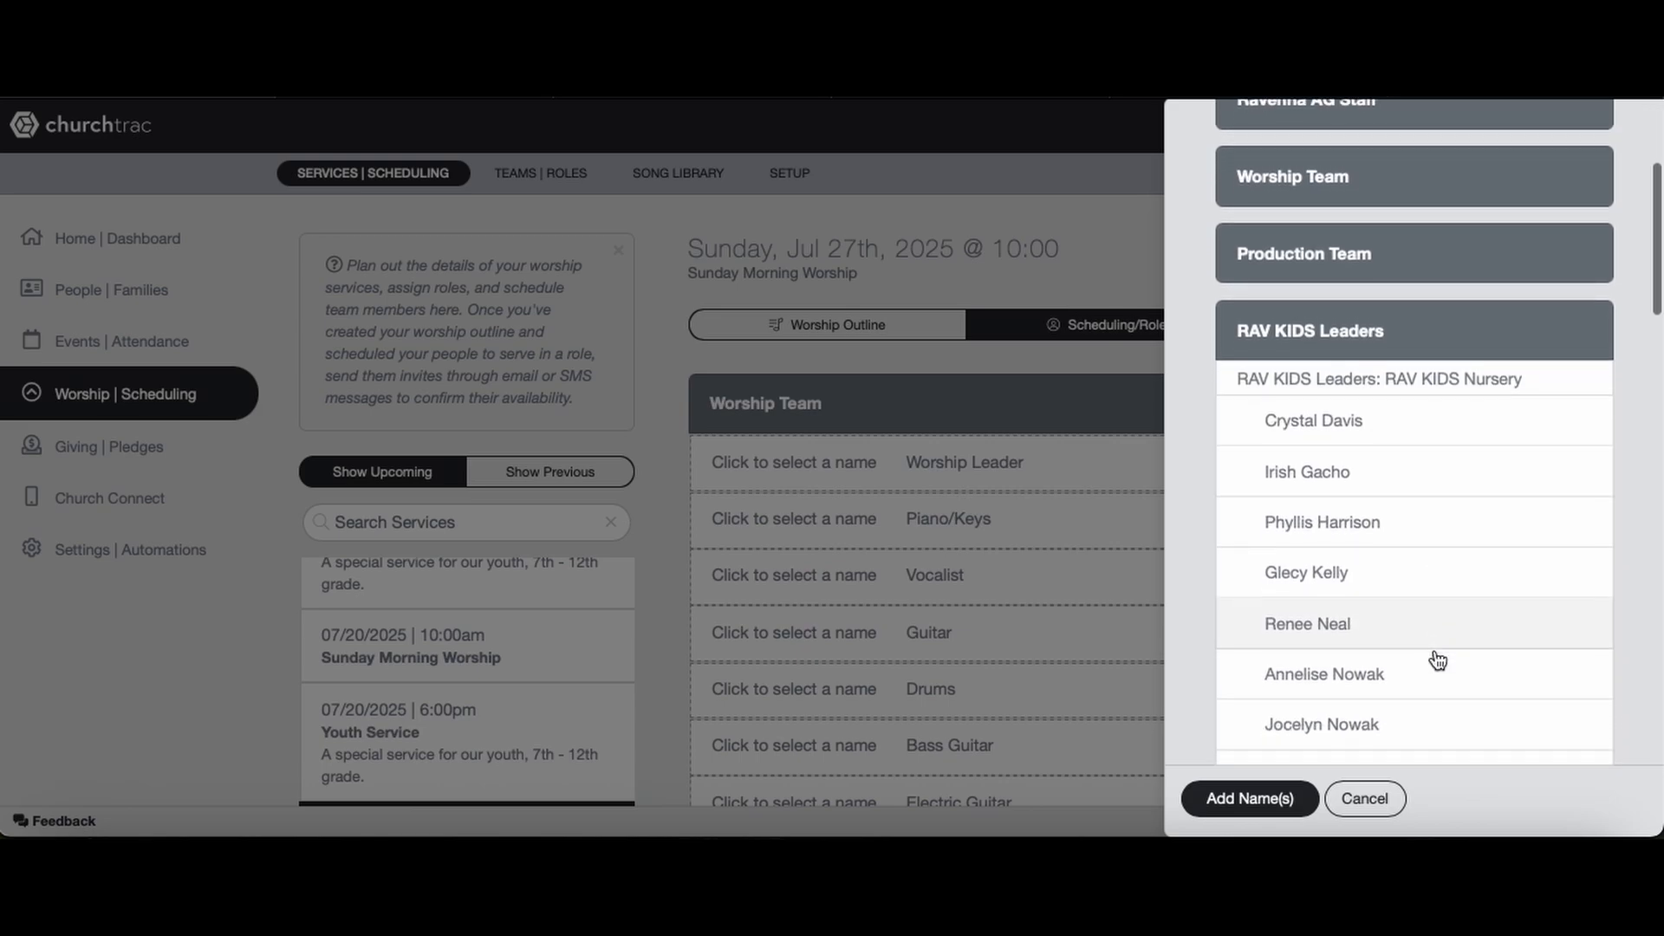
pyautogui.click(1401, 428)
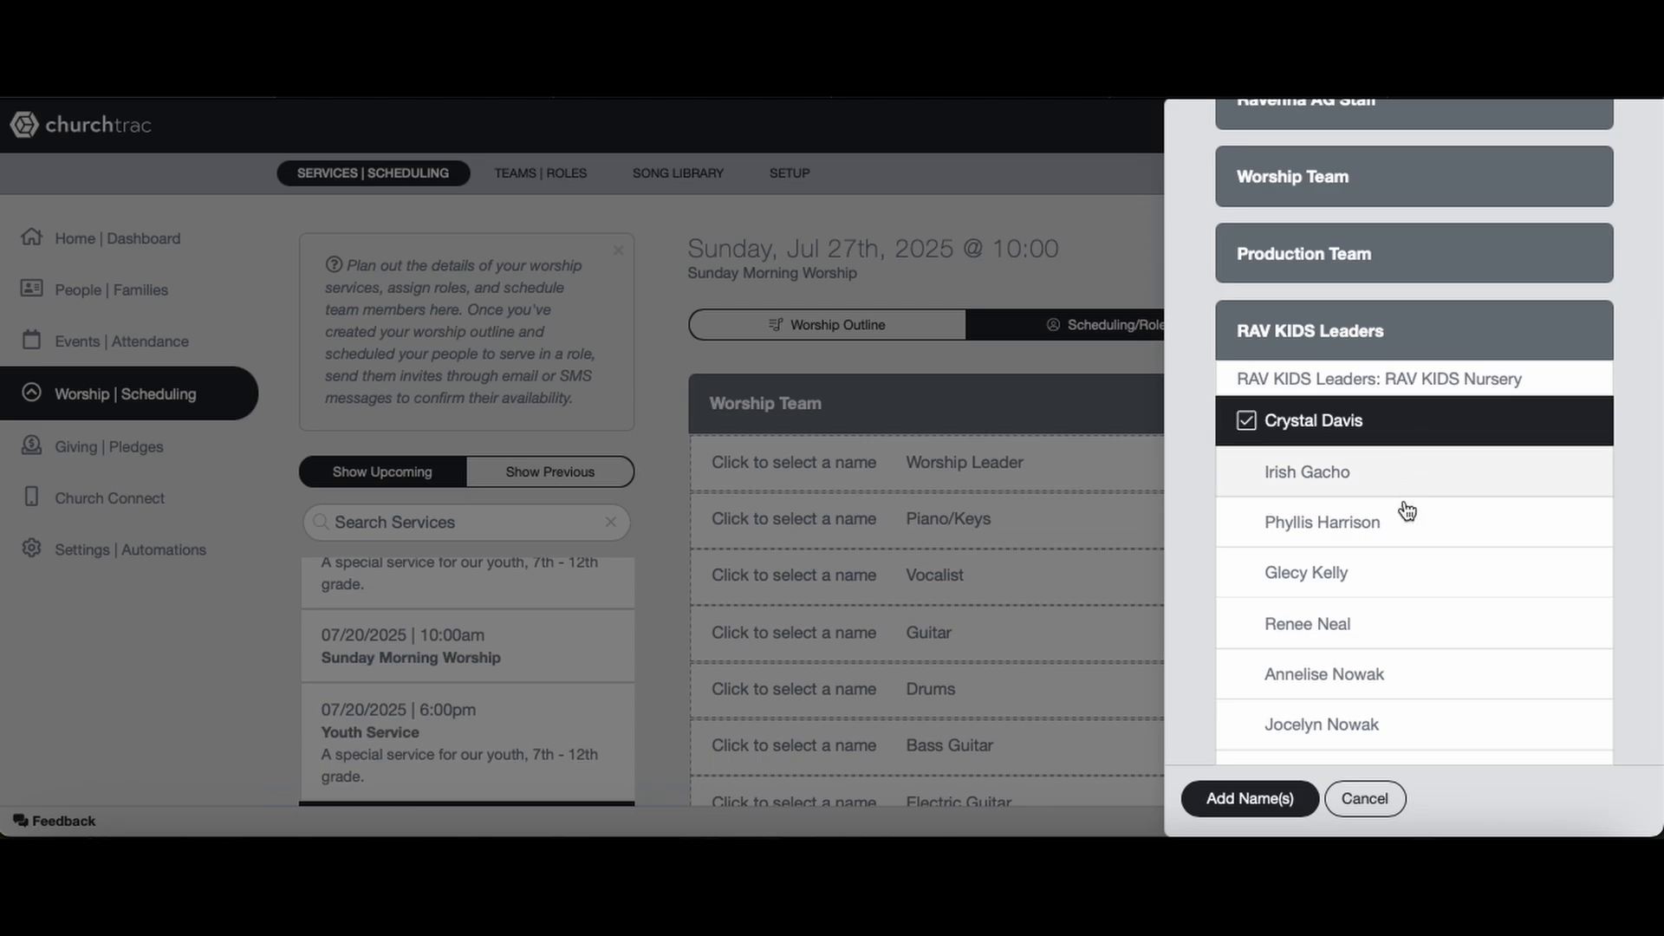
pyautogui.click(1384, 578)
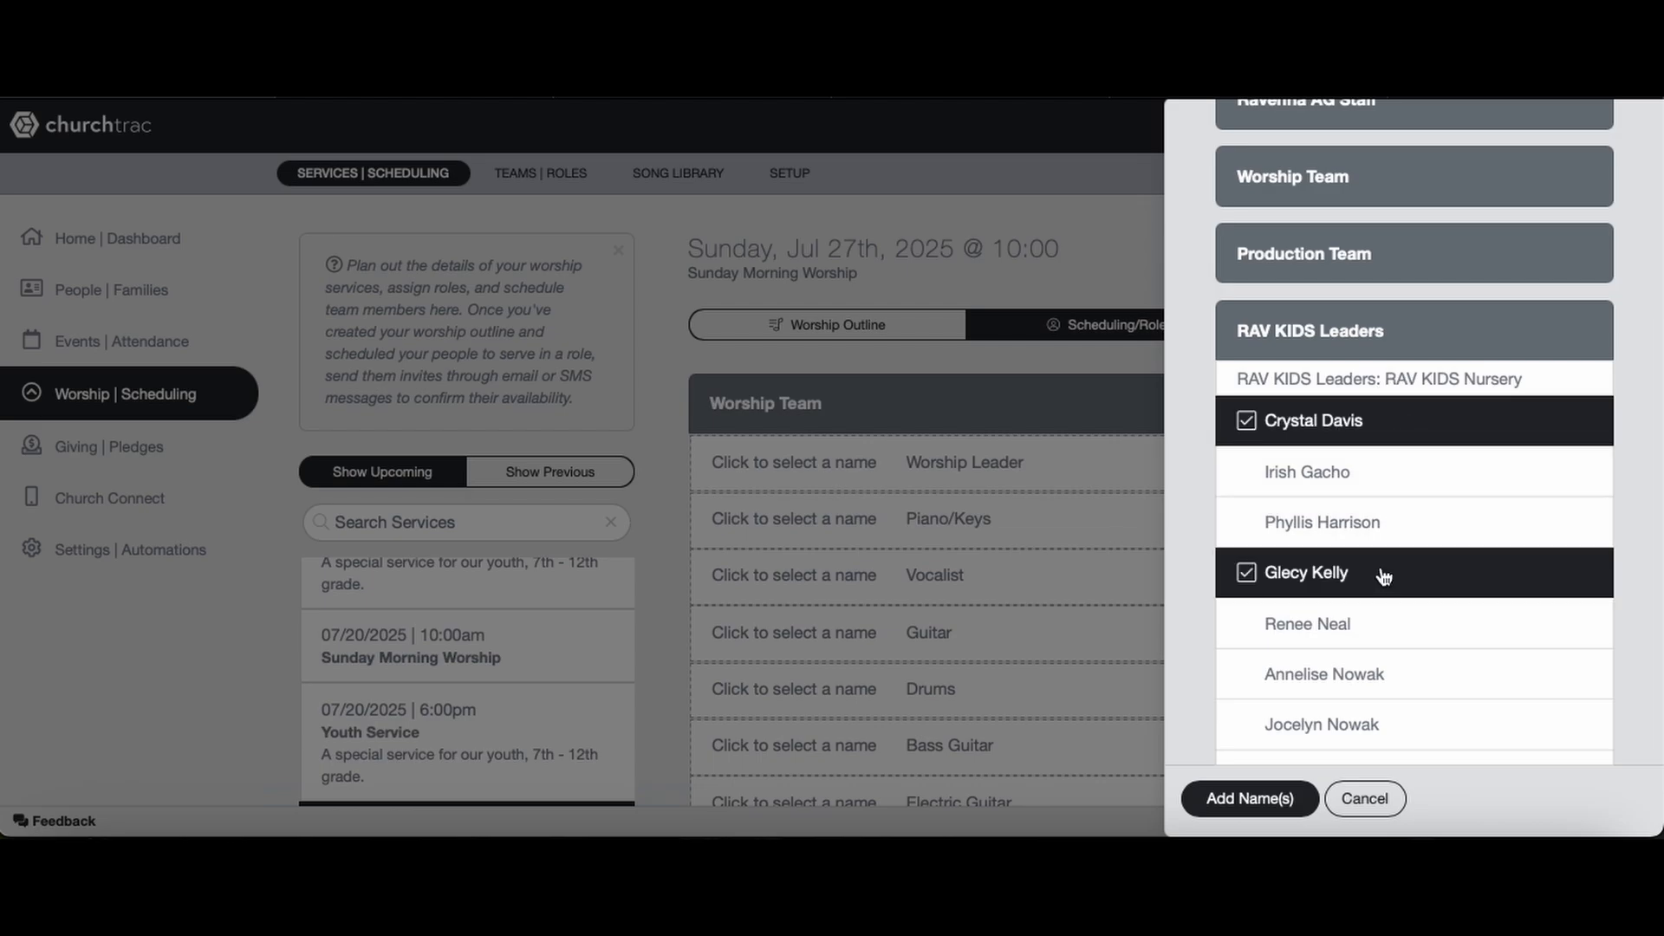
# Select the first and fourth people listed for the RAV KIDS Jr. role.
pyautogui.scroll(-3, 1385, 577)
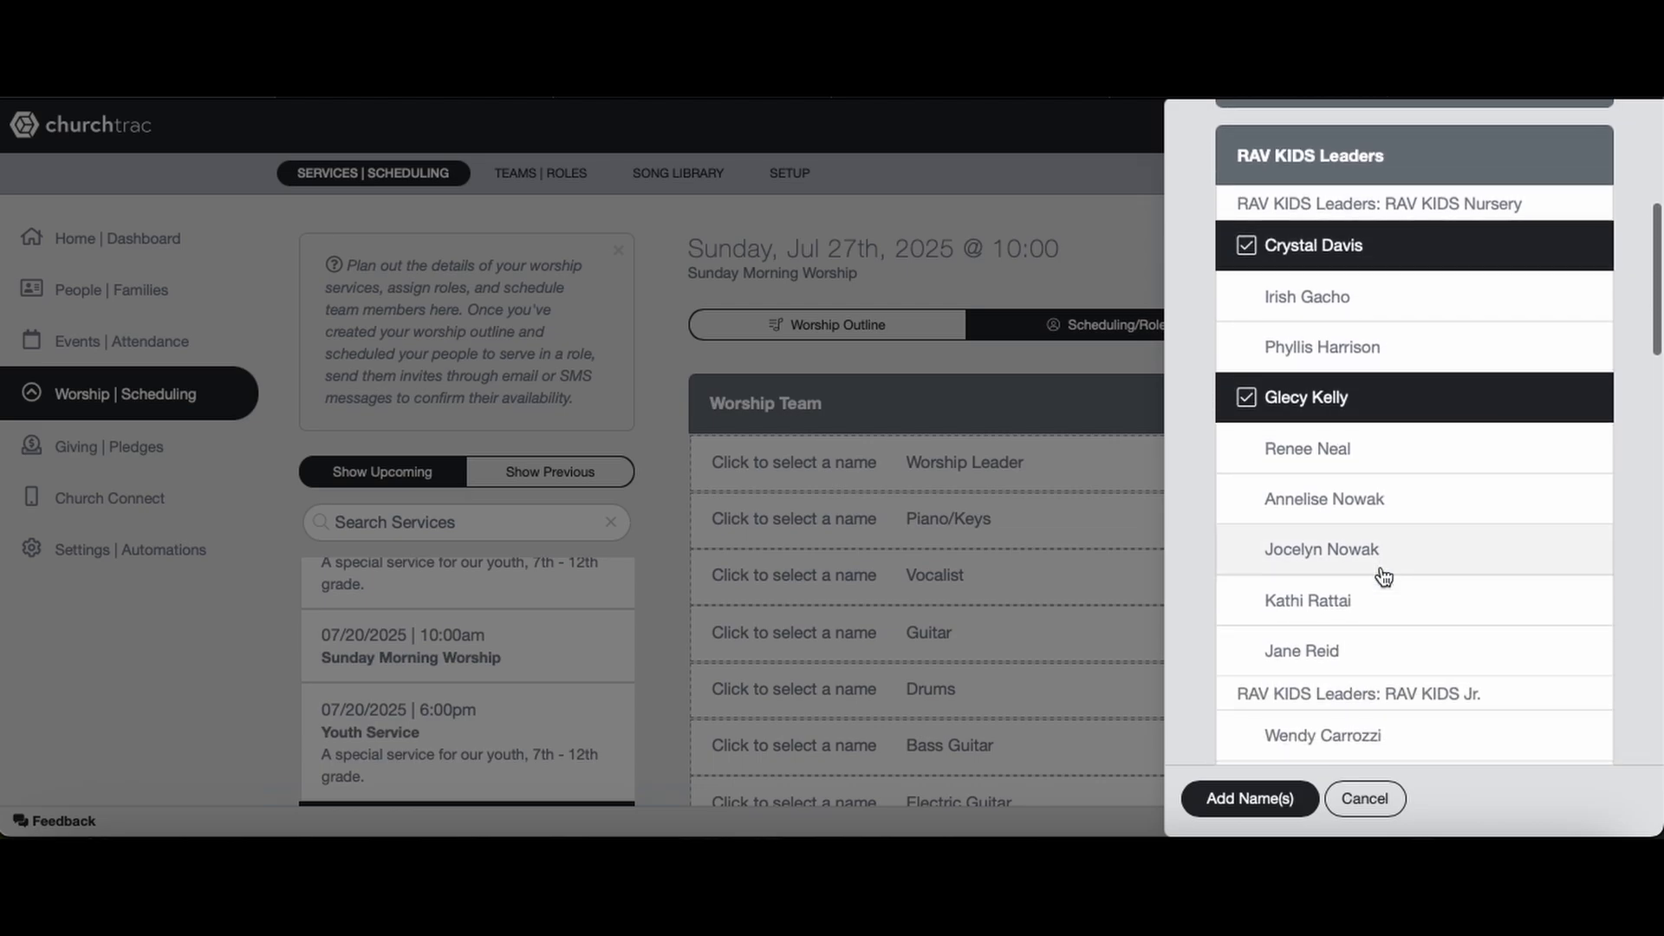
pyautogui.scroll(-2, 1383, 572)
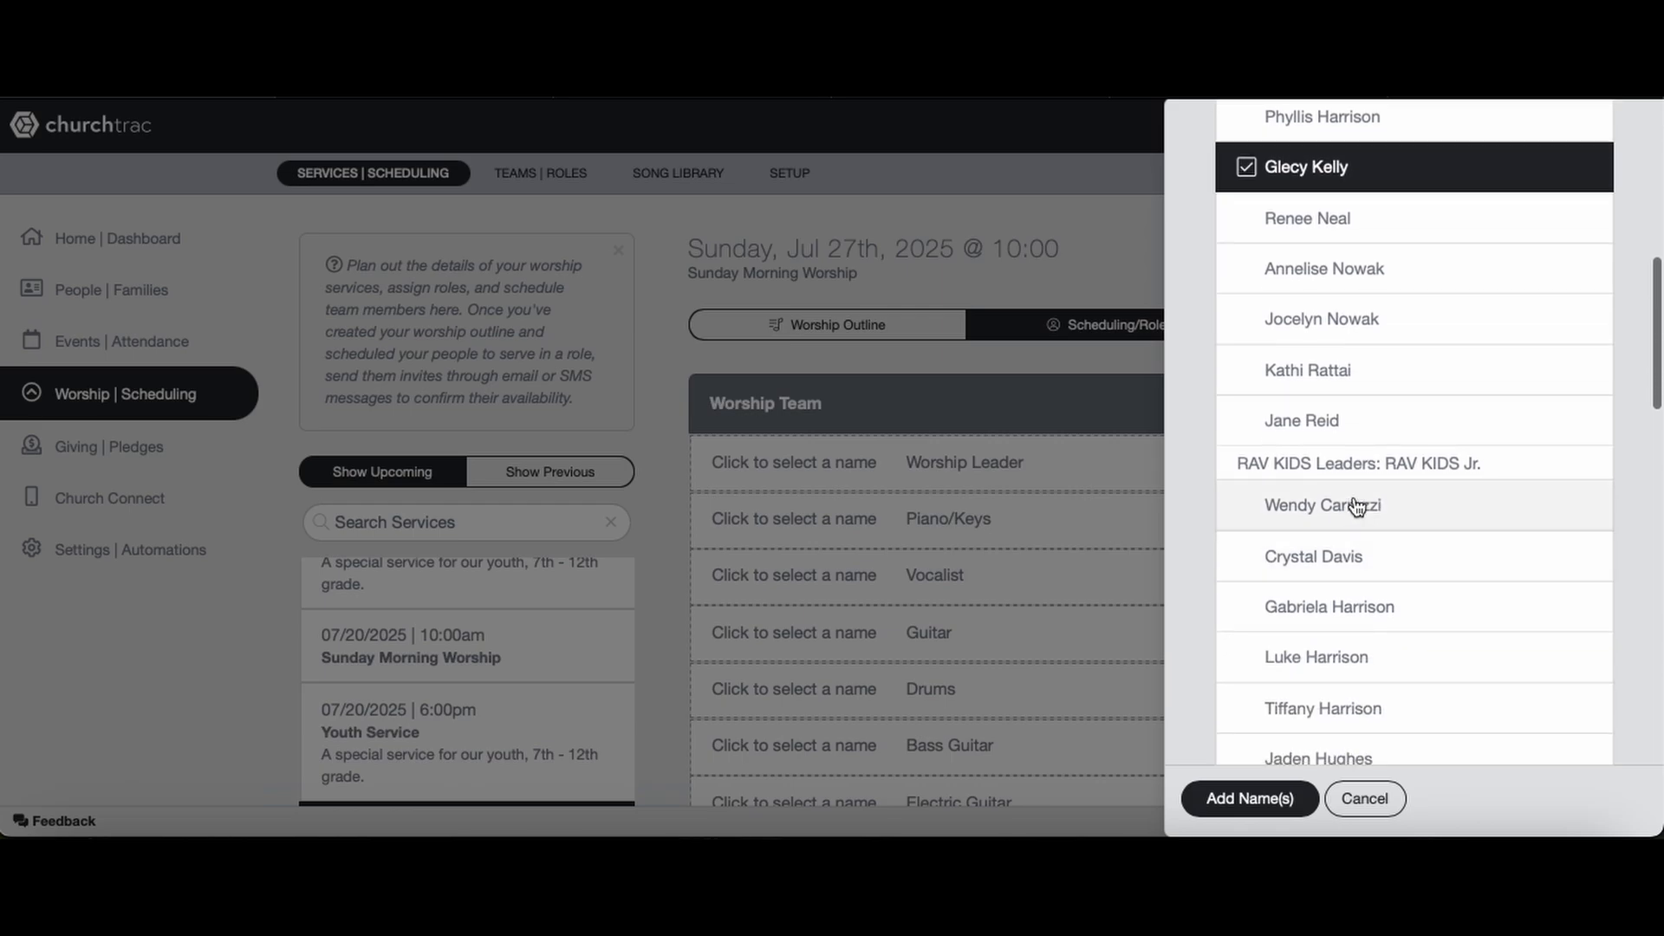
pyautogui.click(1358, 507)
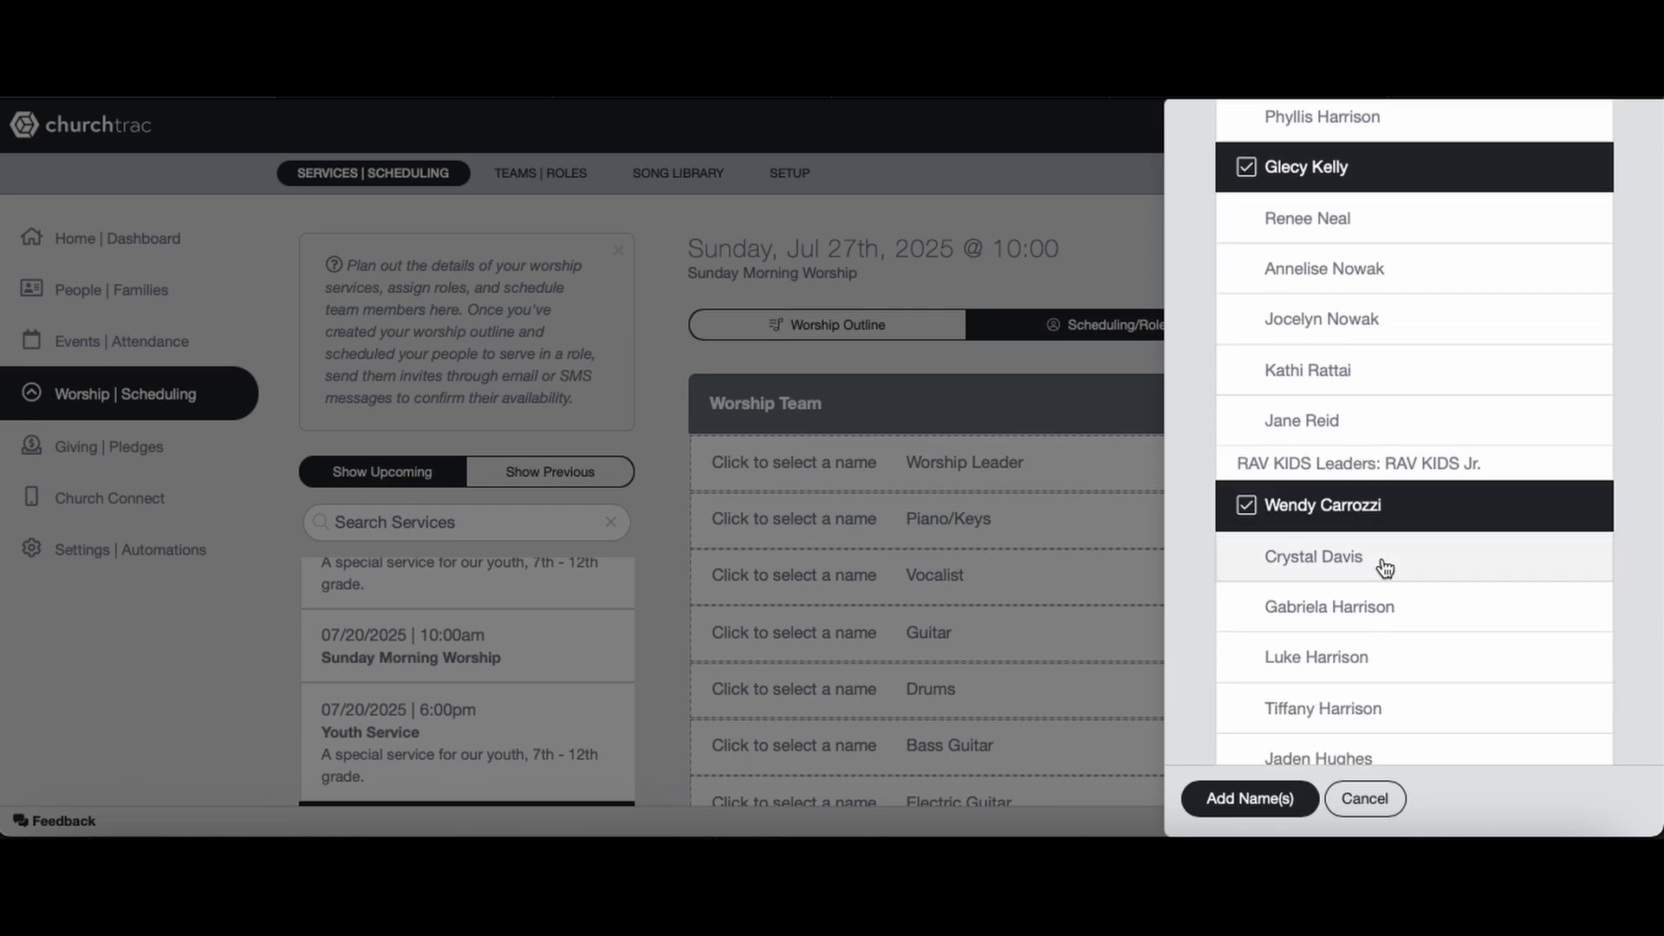
pyautogui.click(1385, 668)
# Select the first and the last two people listed for the RAV KIDS role, and add all selected names to the service.
pyautogui.scroll(-3, 1385, 667)
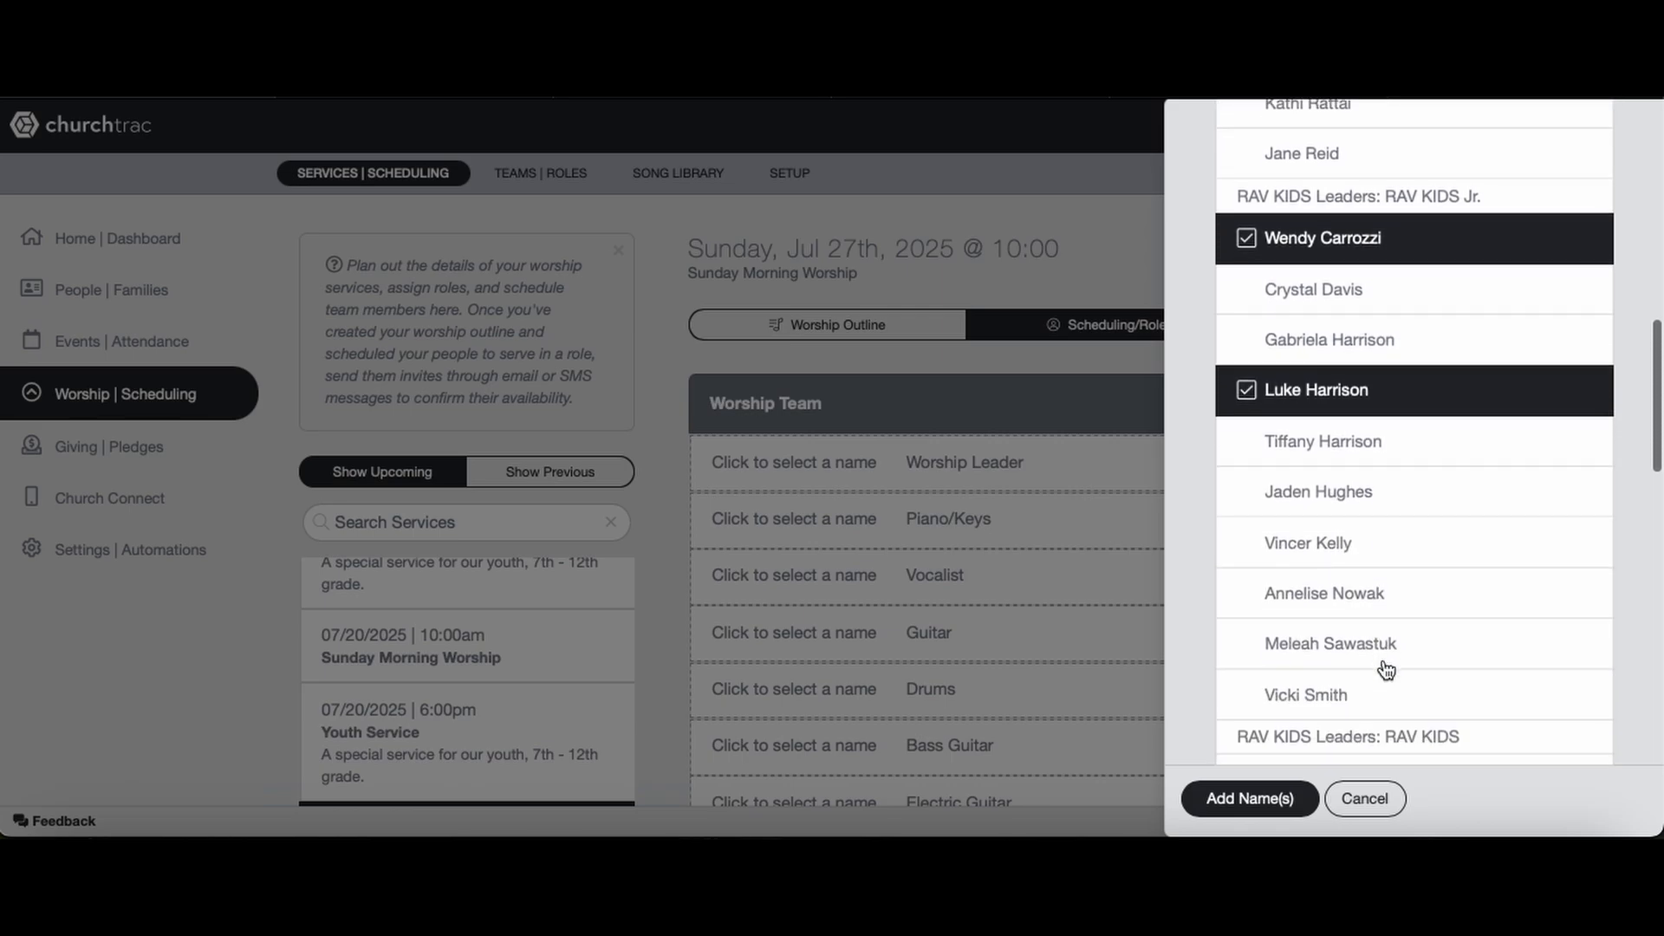
pyautogui.scroll(-1, 1385, 667)
pyautogui.scroll(-3, 1385, 667)
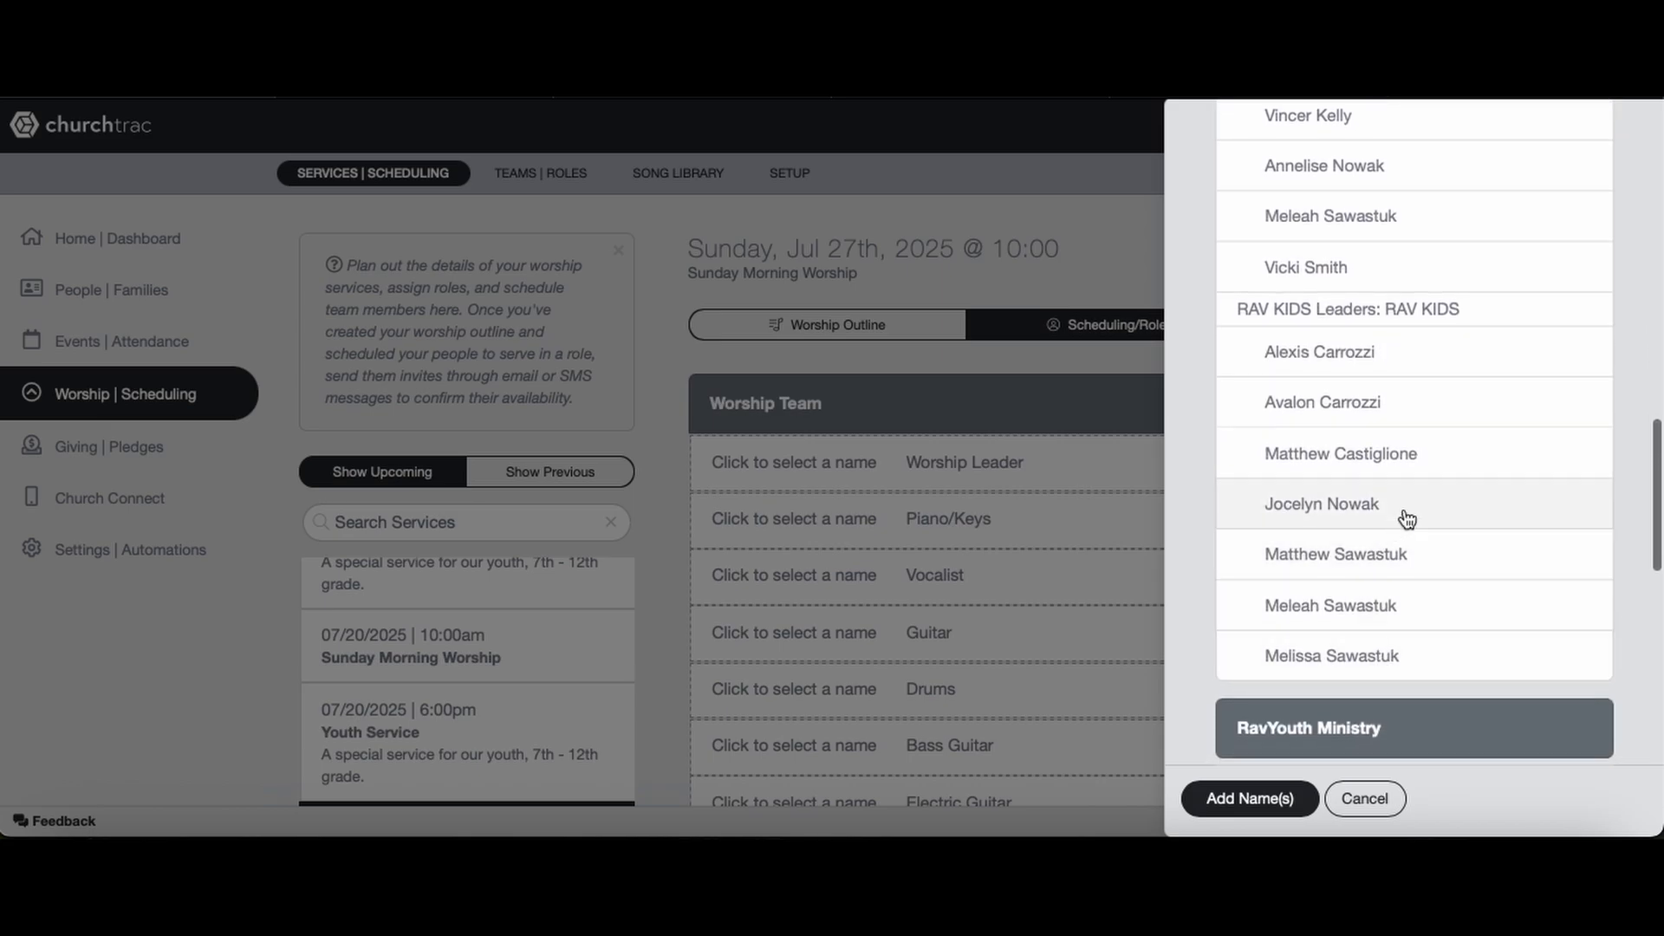
pyautogui.click(1393, 663)
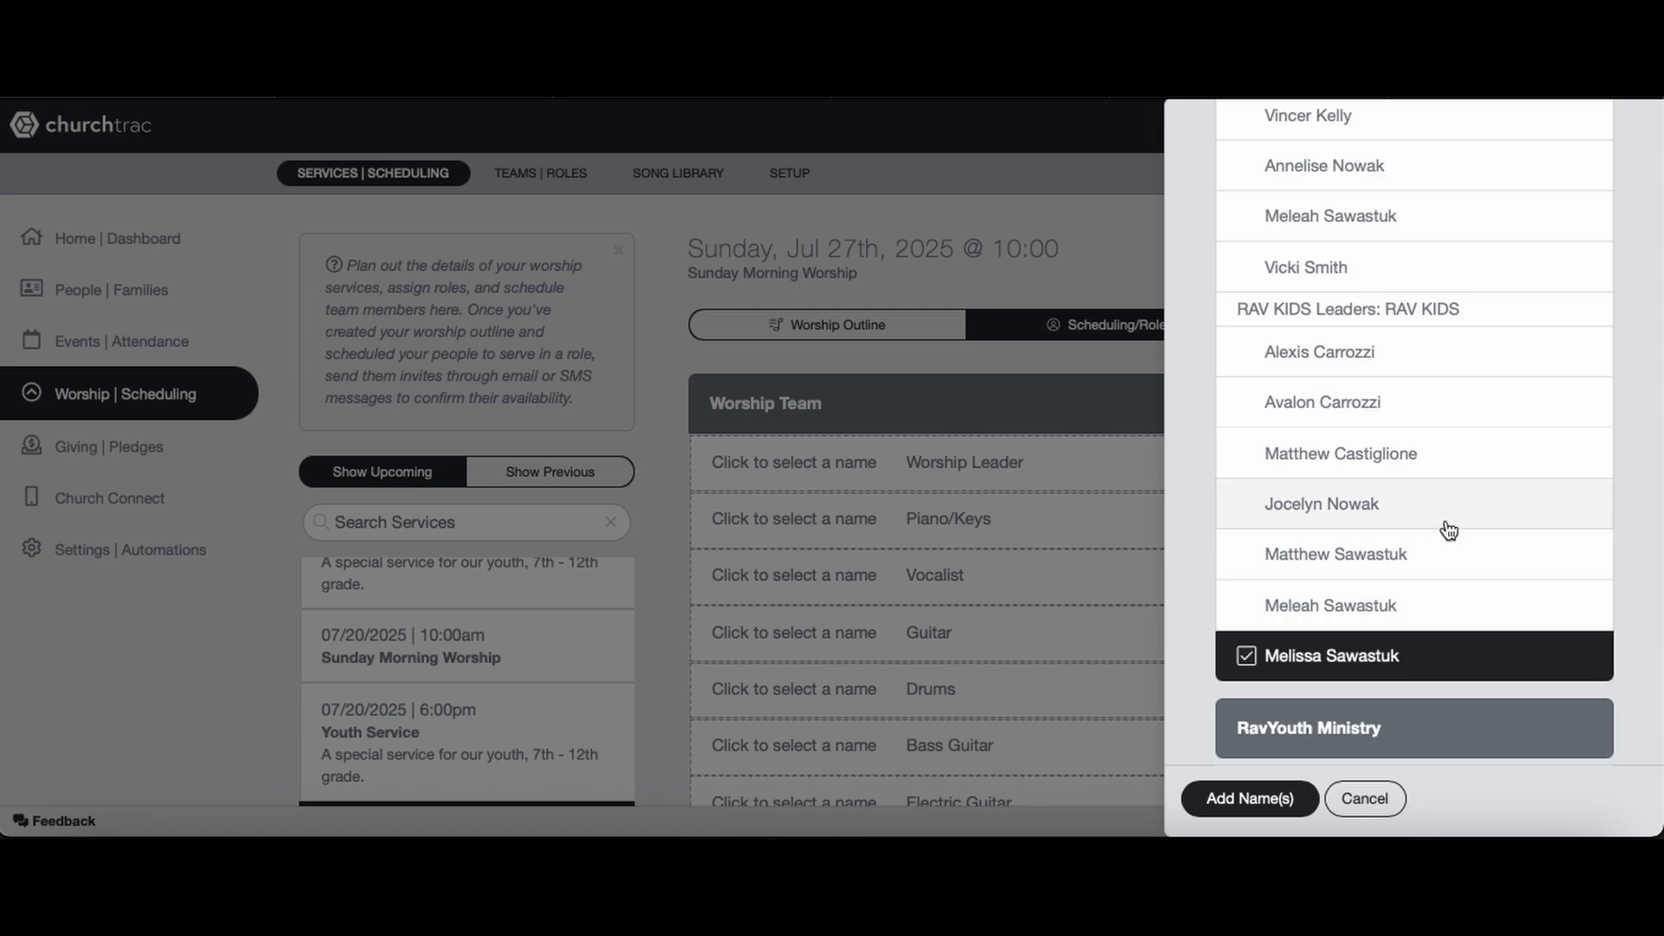
pyautogui.click(1345, 612)
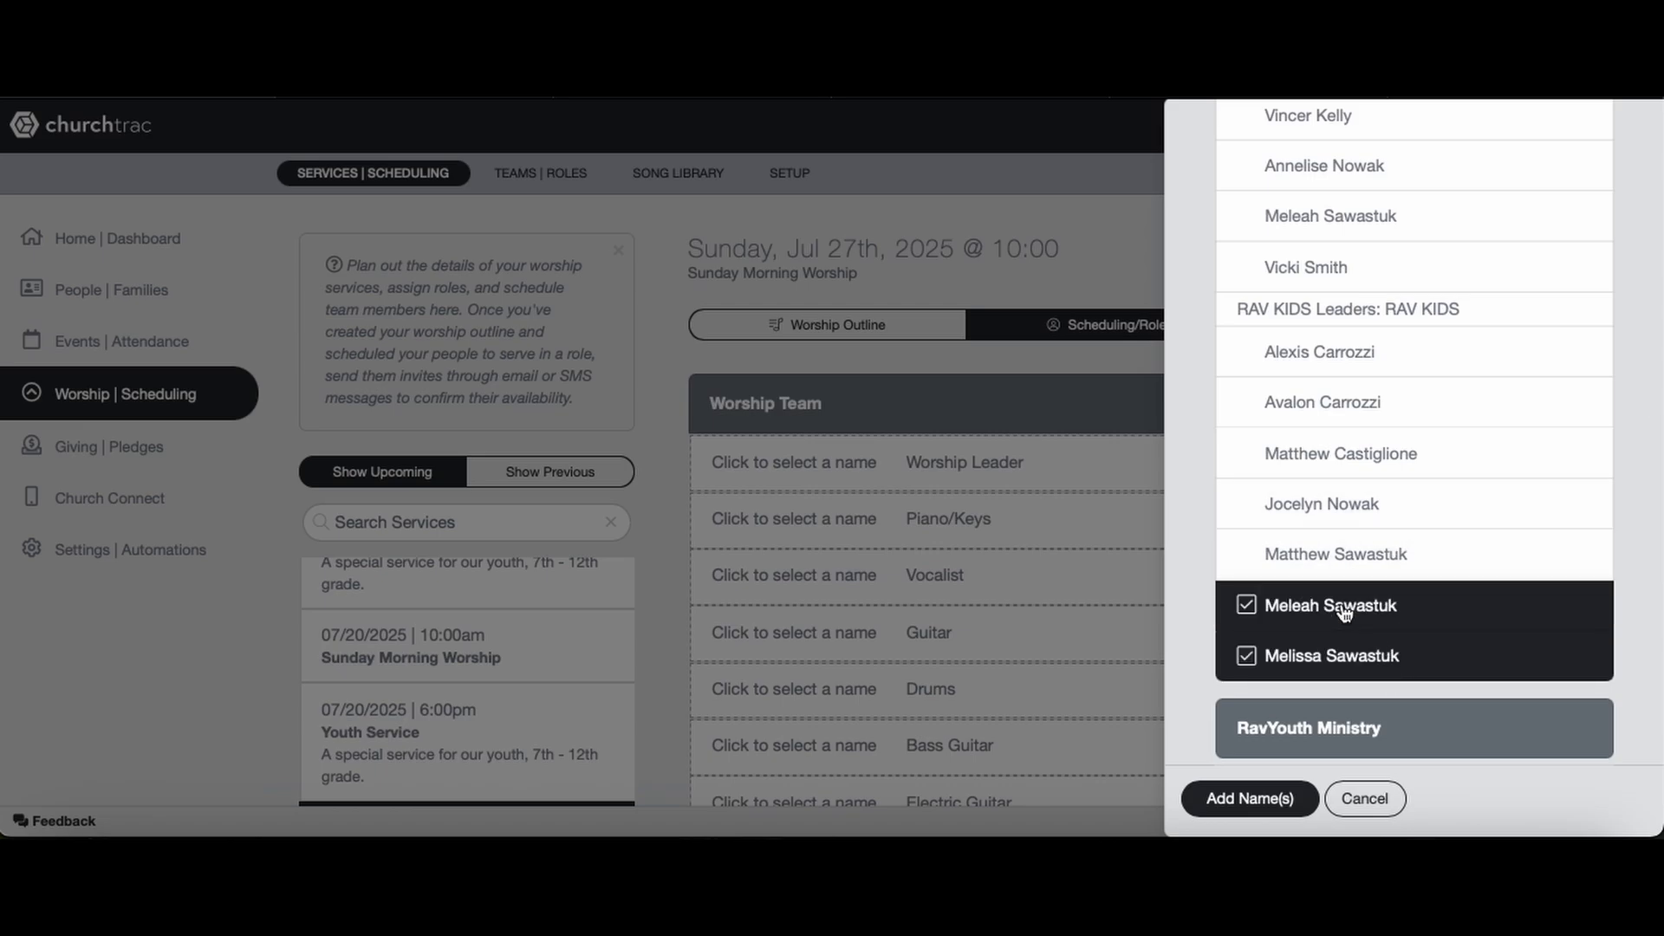
pyautogui.click(1329, 356)
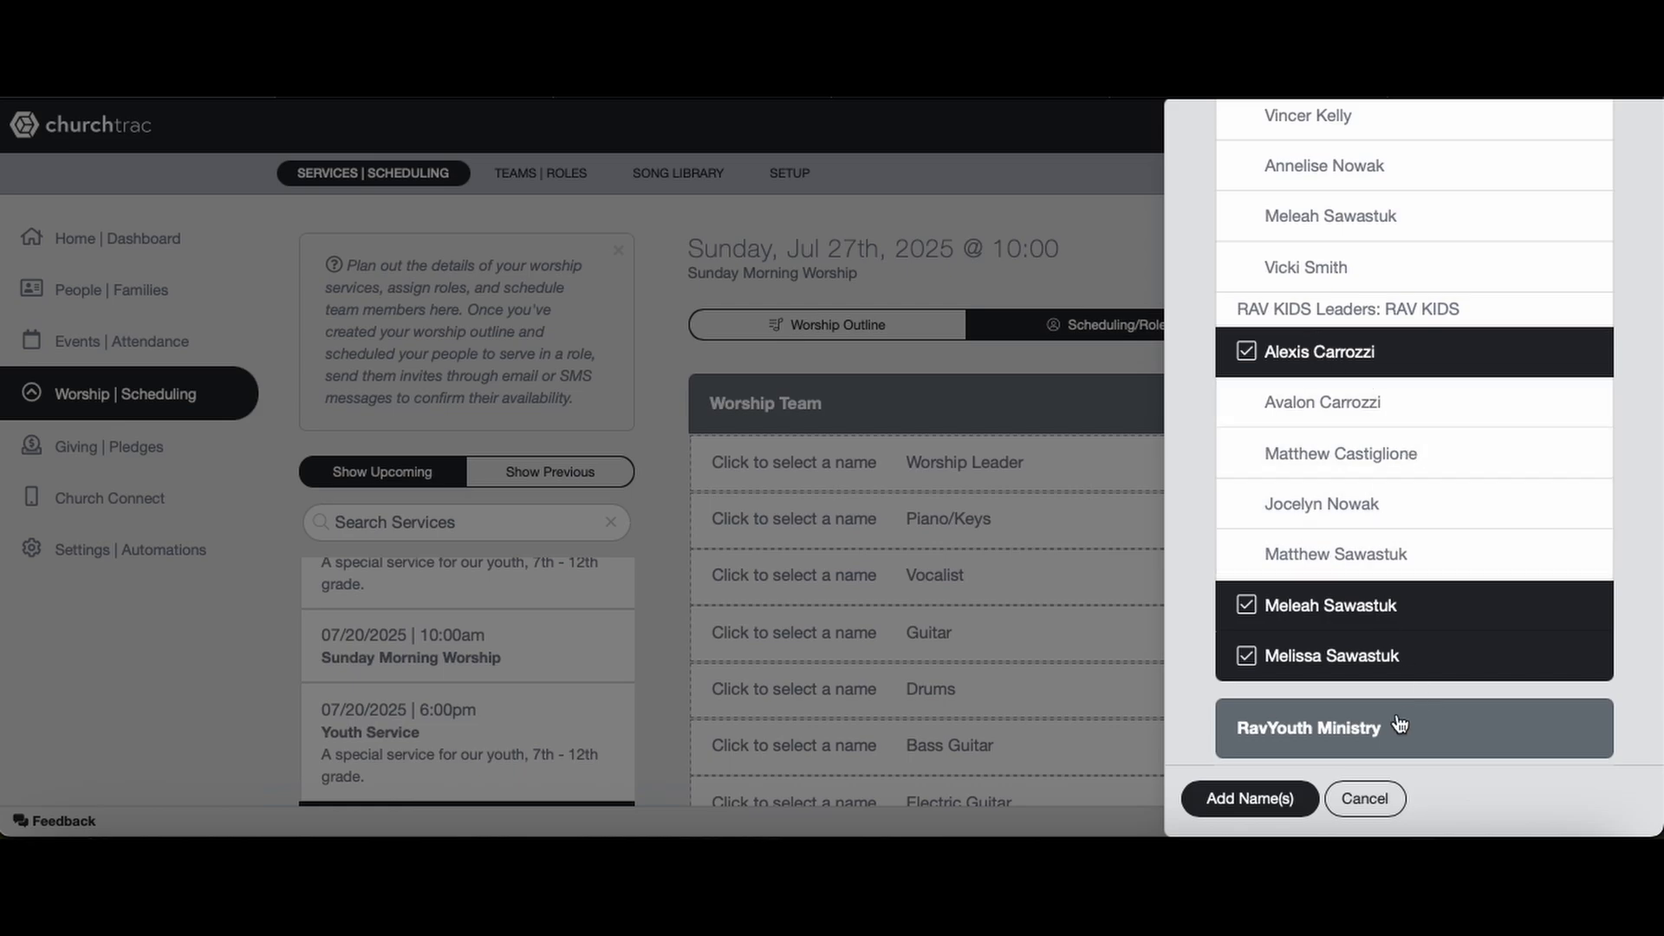
pyautogui.click(1251, 799)
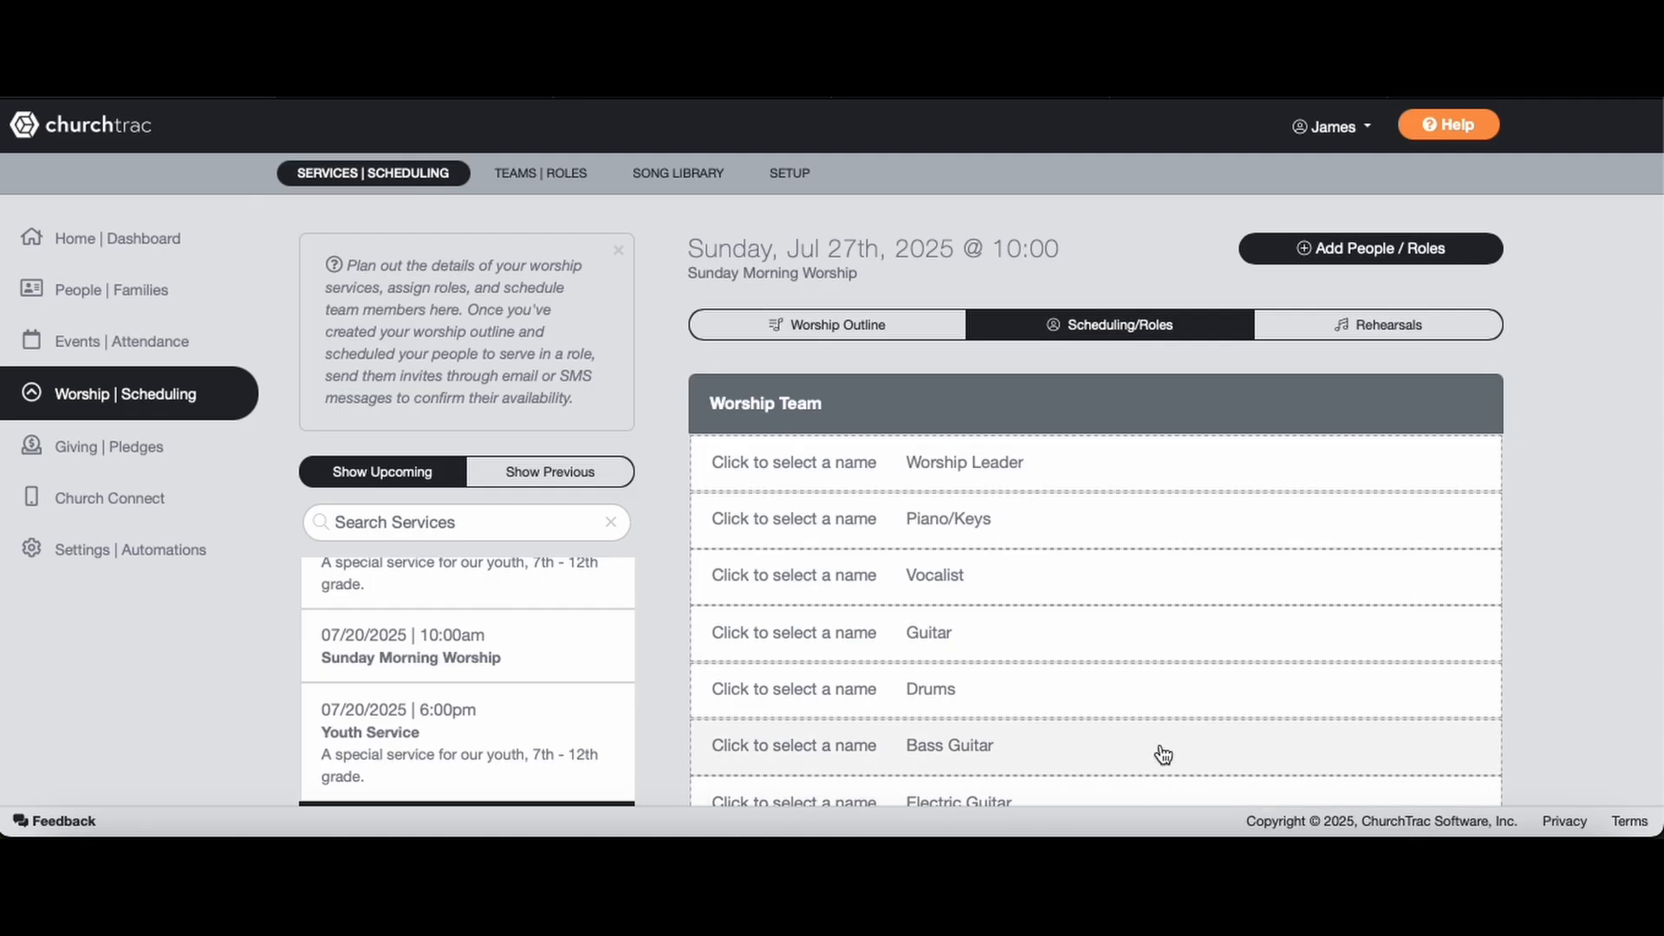
pyautogui.scroll(-5, 1157, 749)
pyautogui.scroll(-1, 1155, 750)
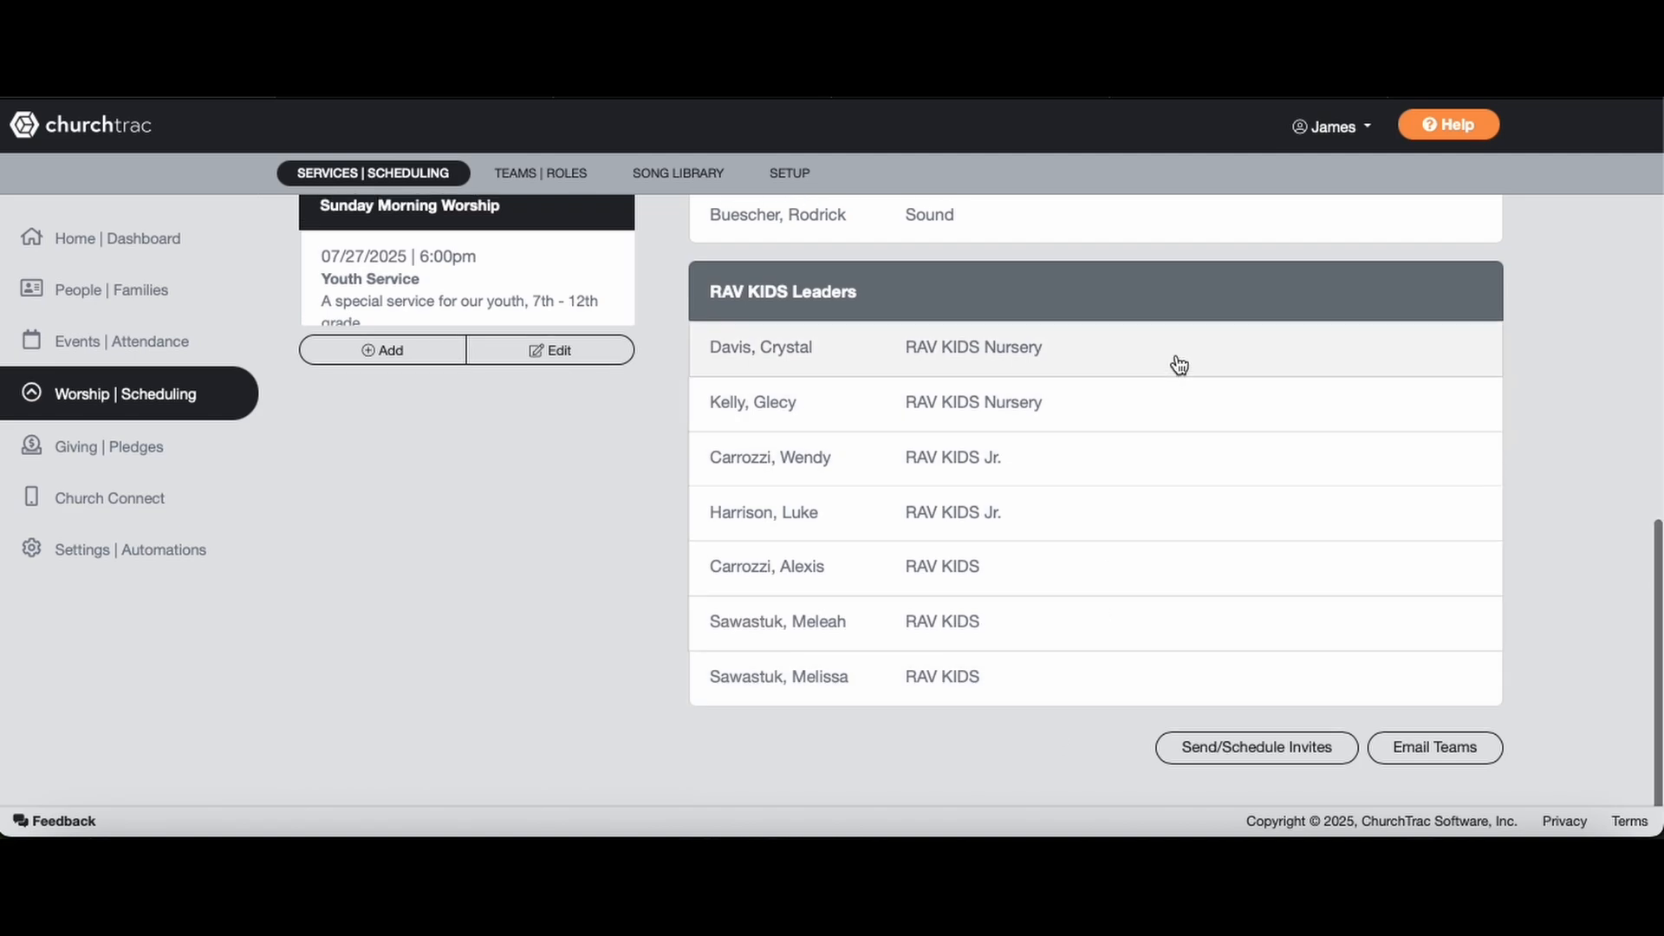
pyautogui.scroll(1, 1153, 394)
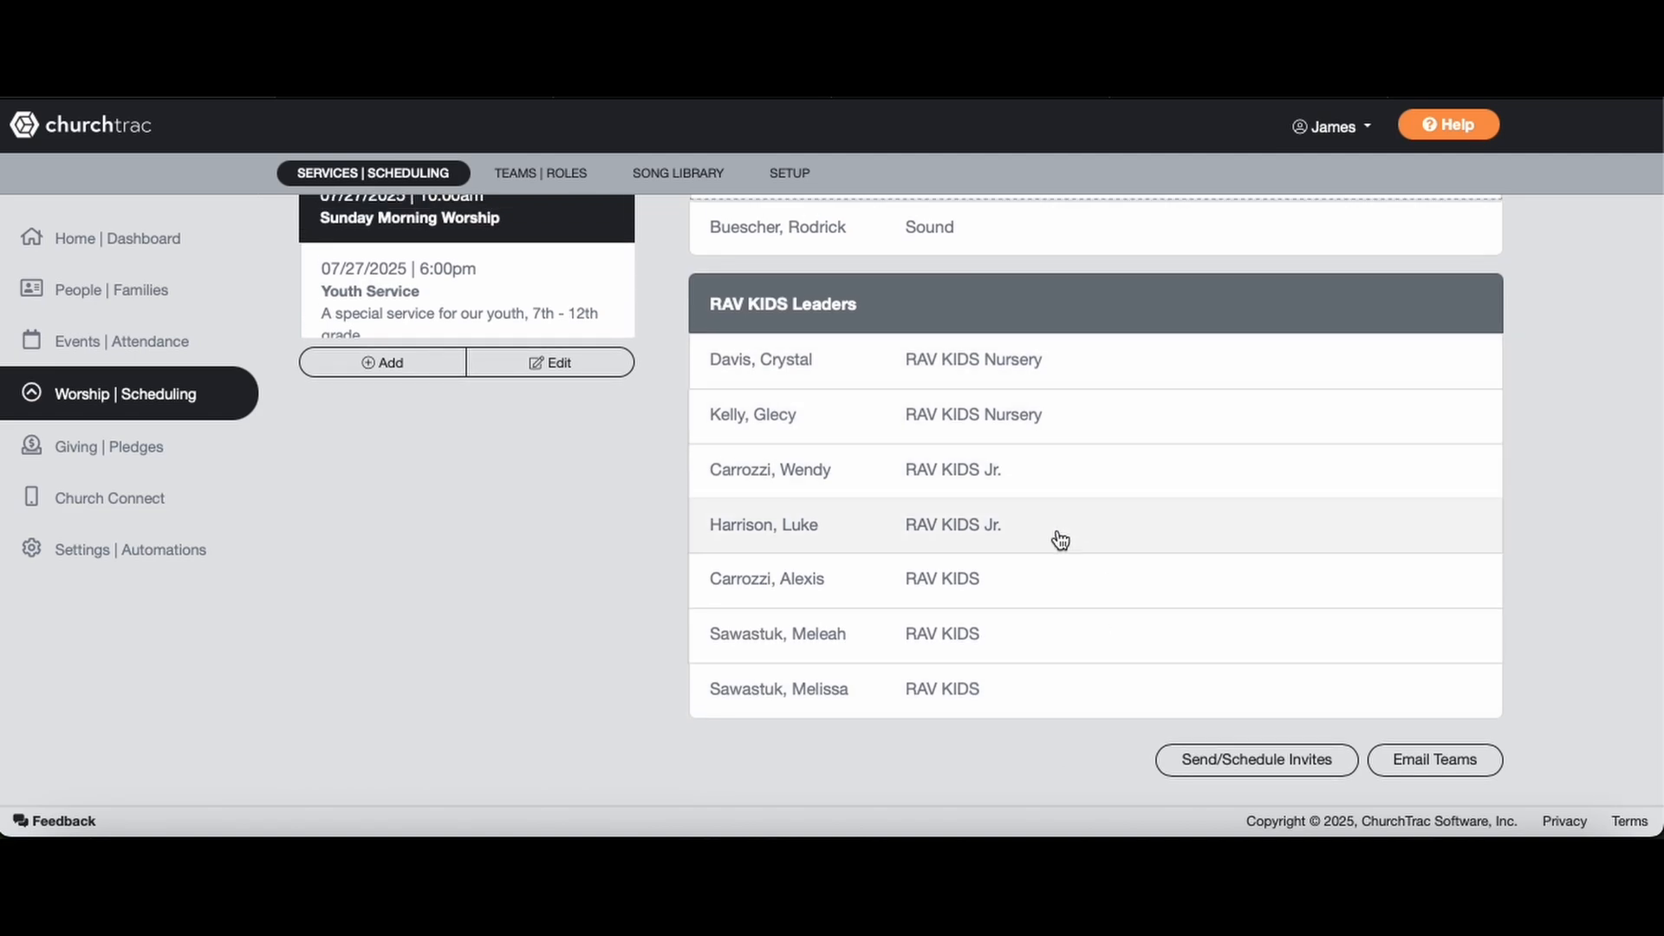
pyautogui.scroll(-3, 676, 364)
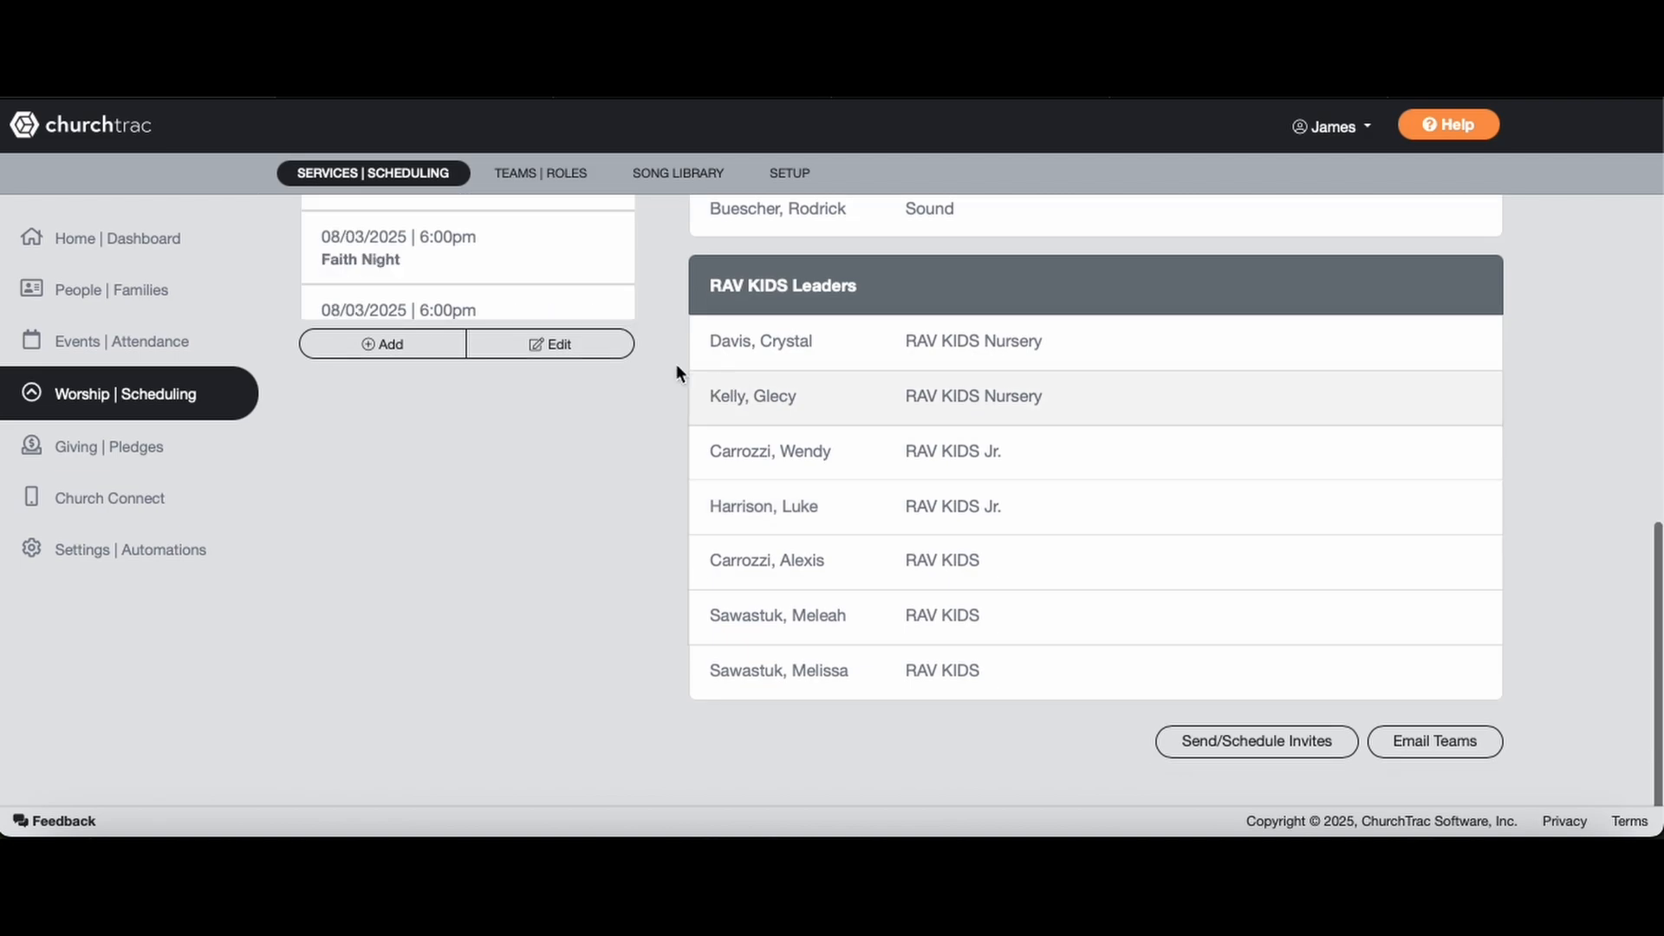
# Open the scheduling roles of the 08/03/2025 10:00am Sunday Morning Worship service and look through its teams.
pyautogui.scroll(5, 658, 350)
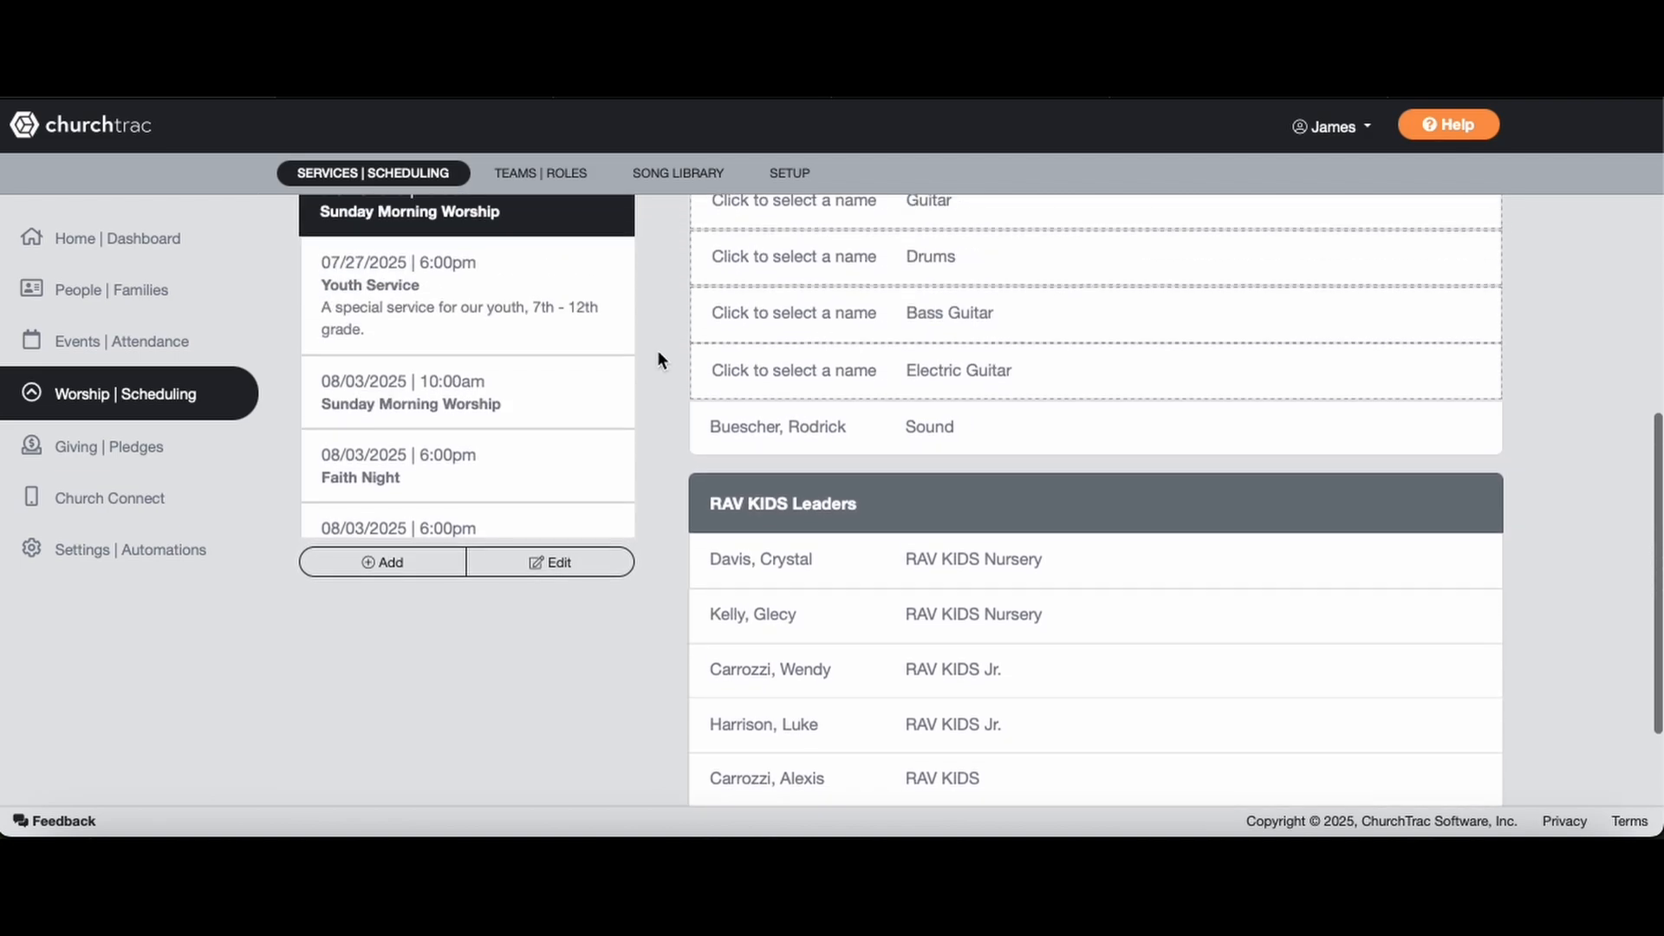
pyautogui.scroll(2, 658, 350)
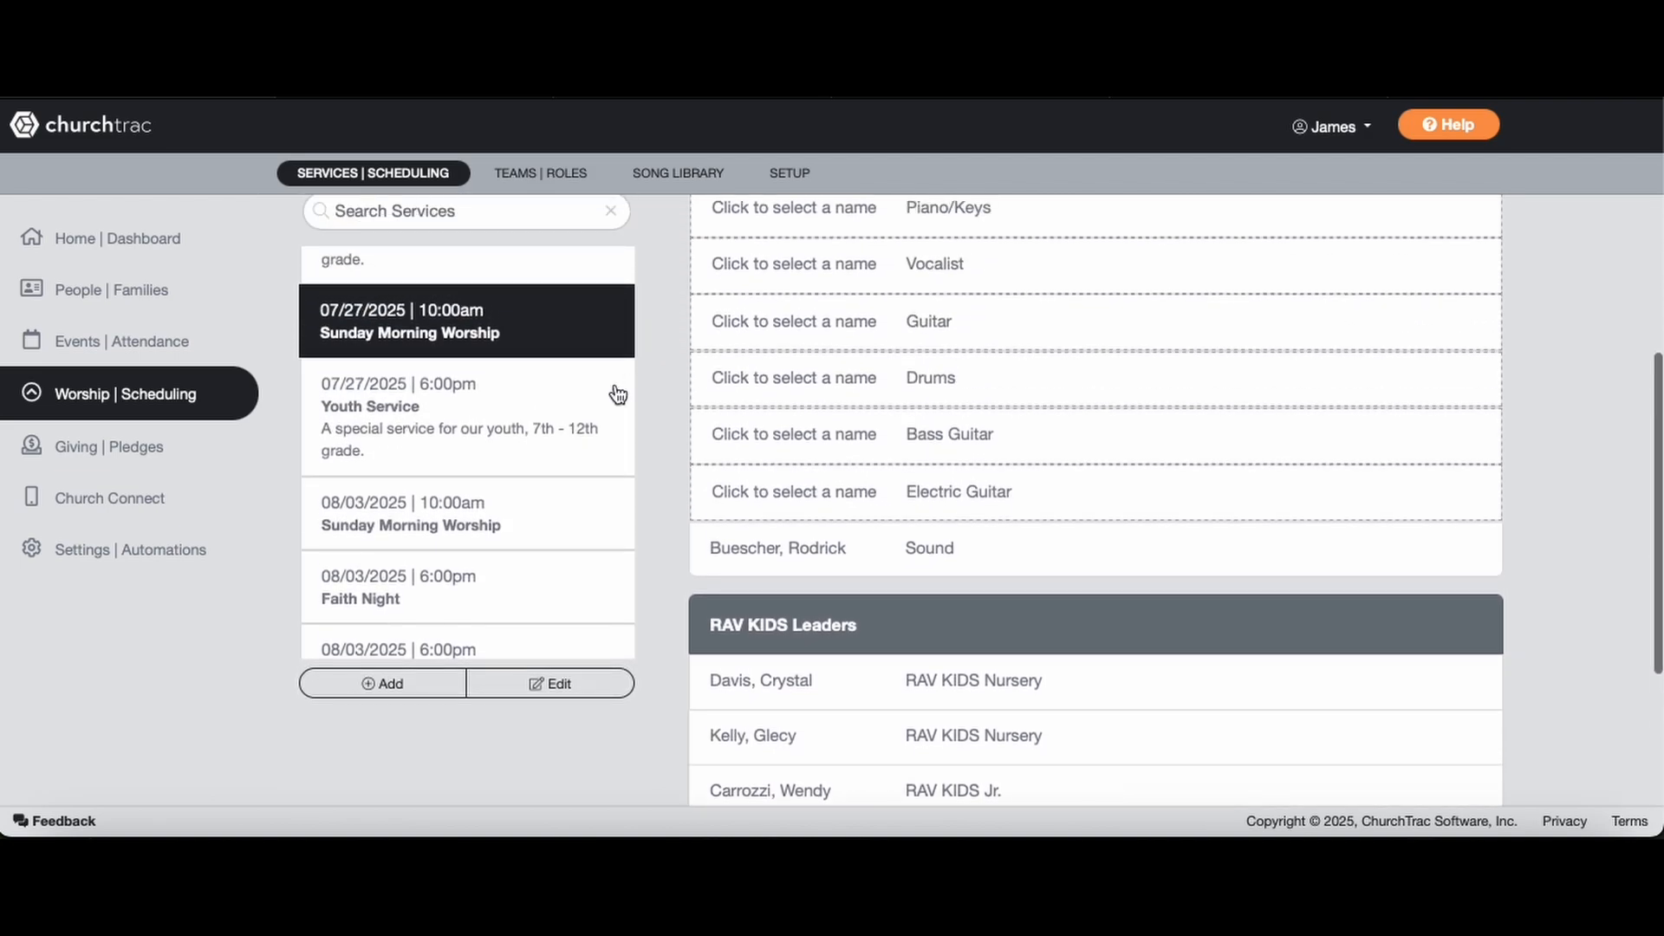
pyautogui.click(555, 516)
pyautogui.scroll(3, 1101, 441)
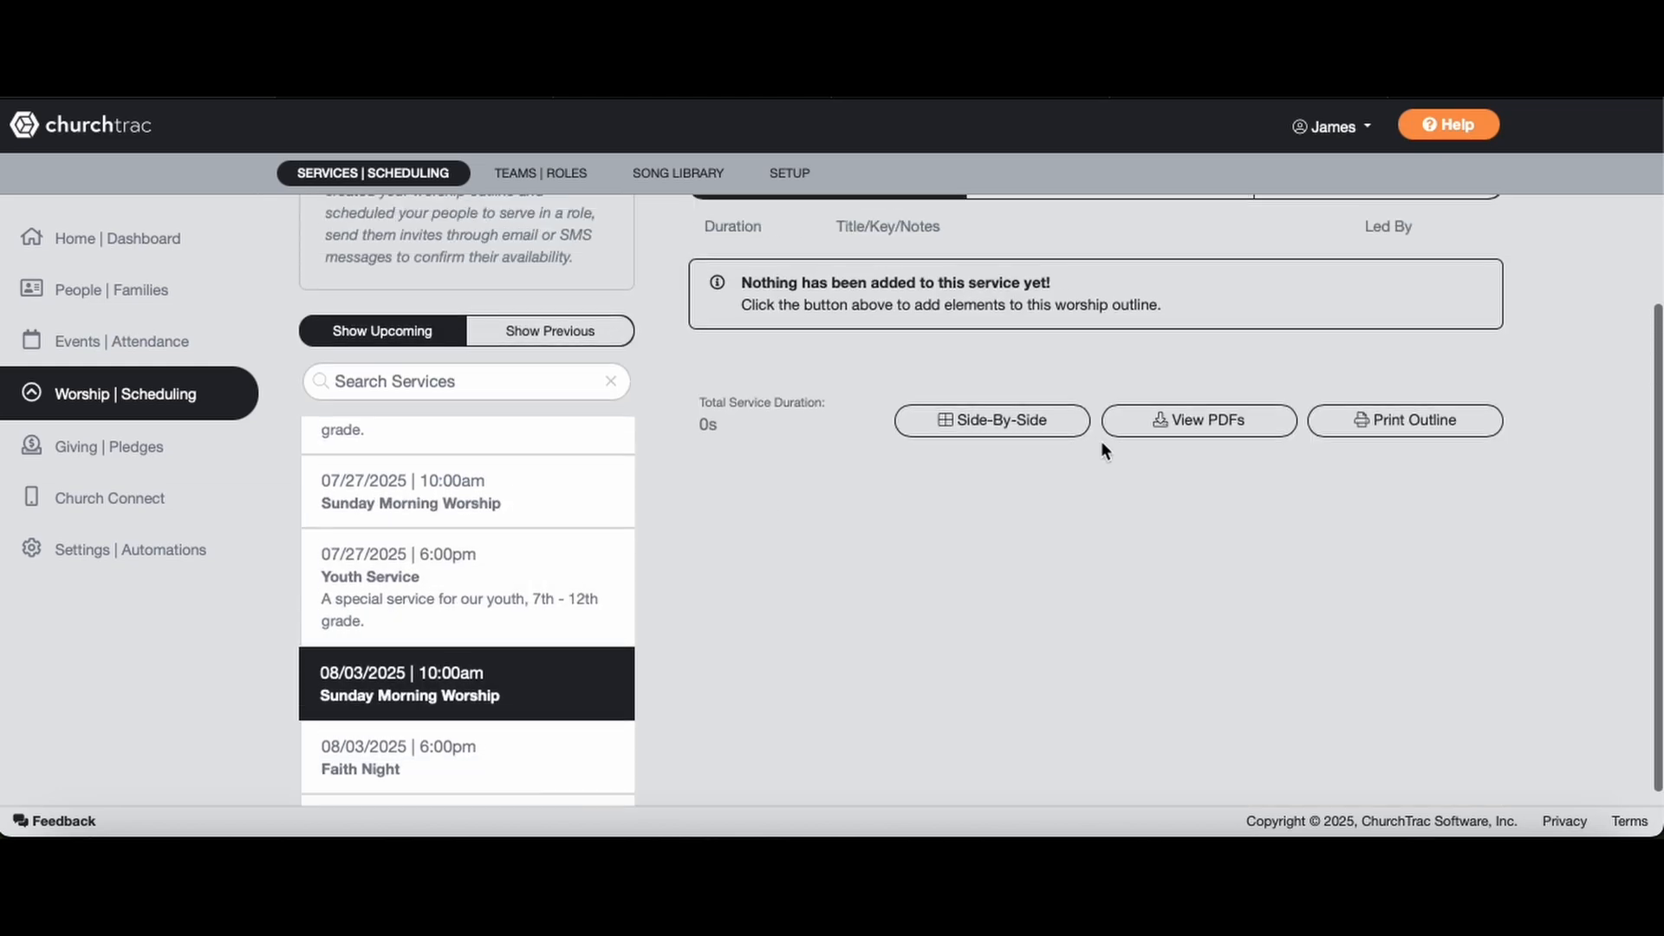
pyautogui.click(1122, 344)
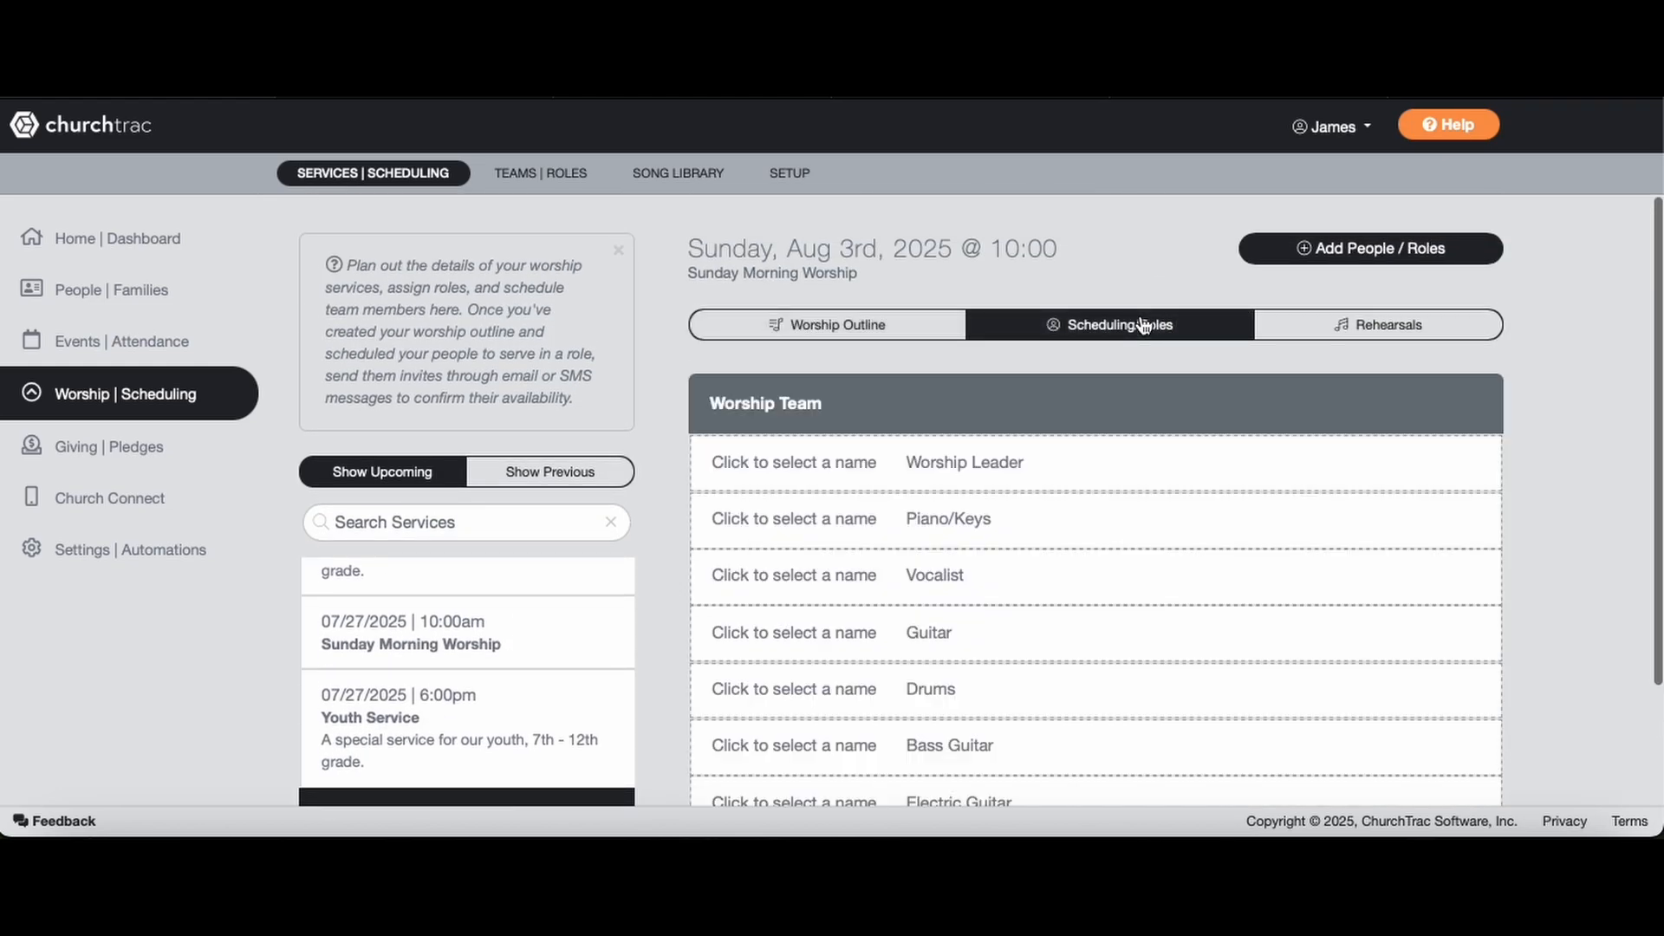
pyautogui.scroll(-1, 1062, 552)
pyautogui.scroll(-4, 1060, 550)
pyautogui.scroll(5, 1060, 549)
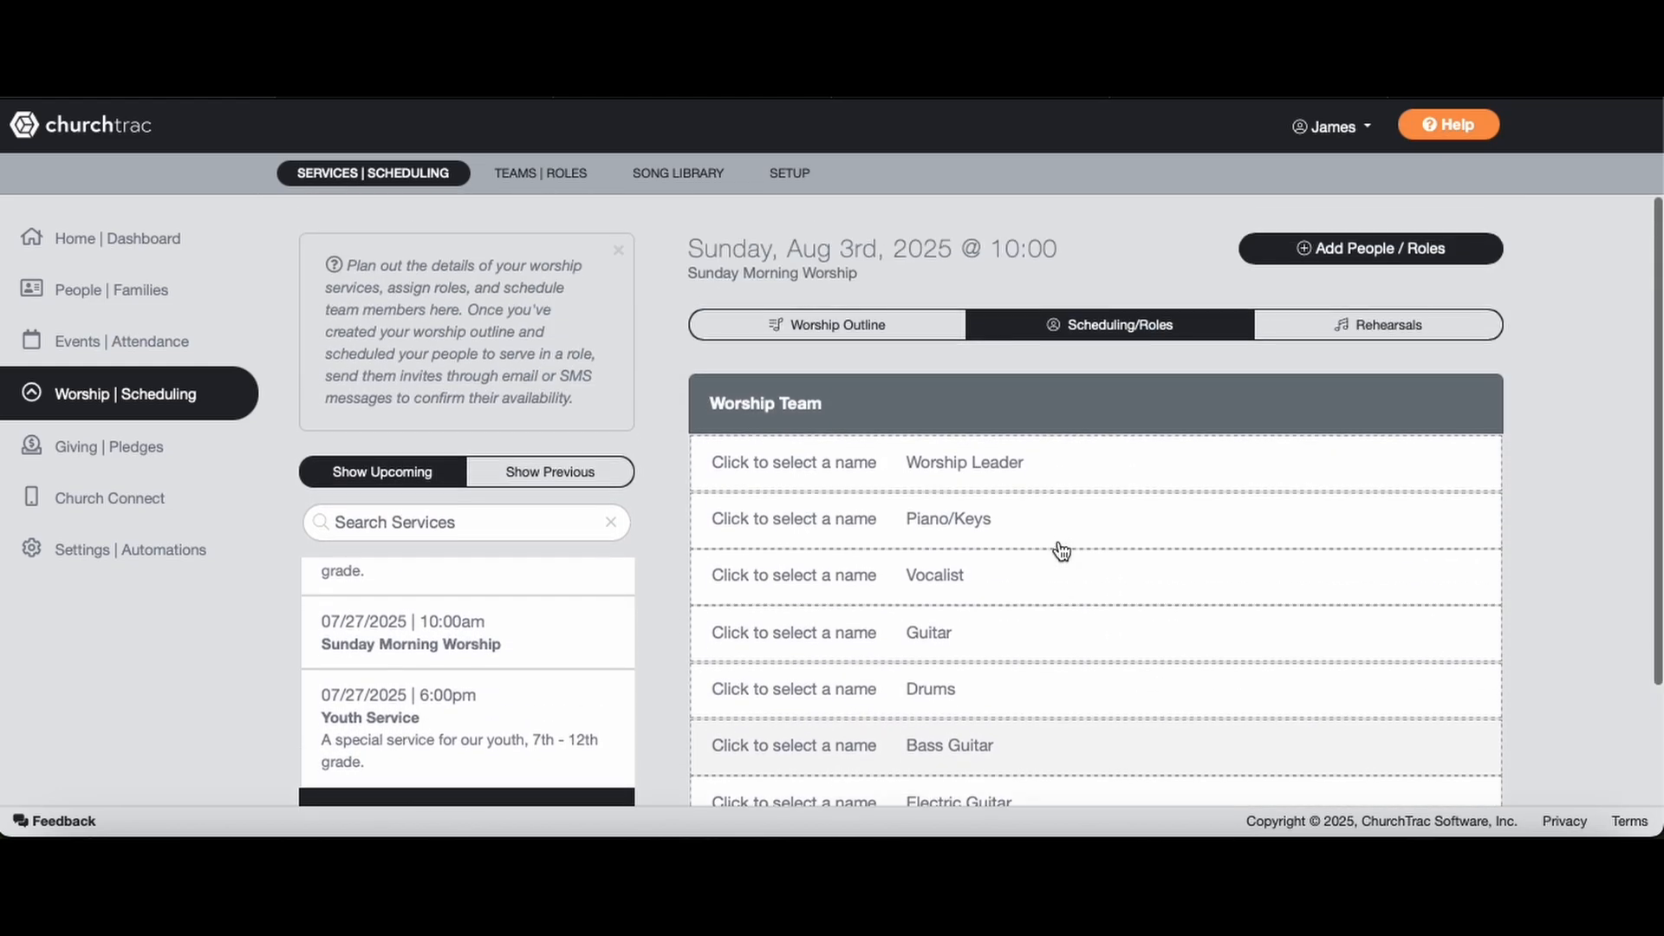
# Start adding people to the 08/03/2025 service from all teams, selecting the fifth and seventh RAV KIDS Leaders members listed for RAV KIDS Nursery.
pyautogui.click(1368, 249)
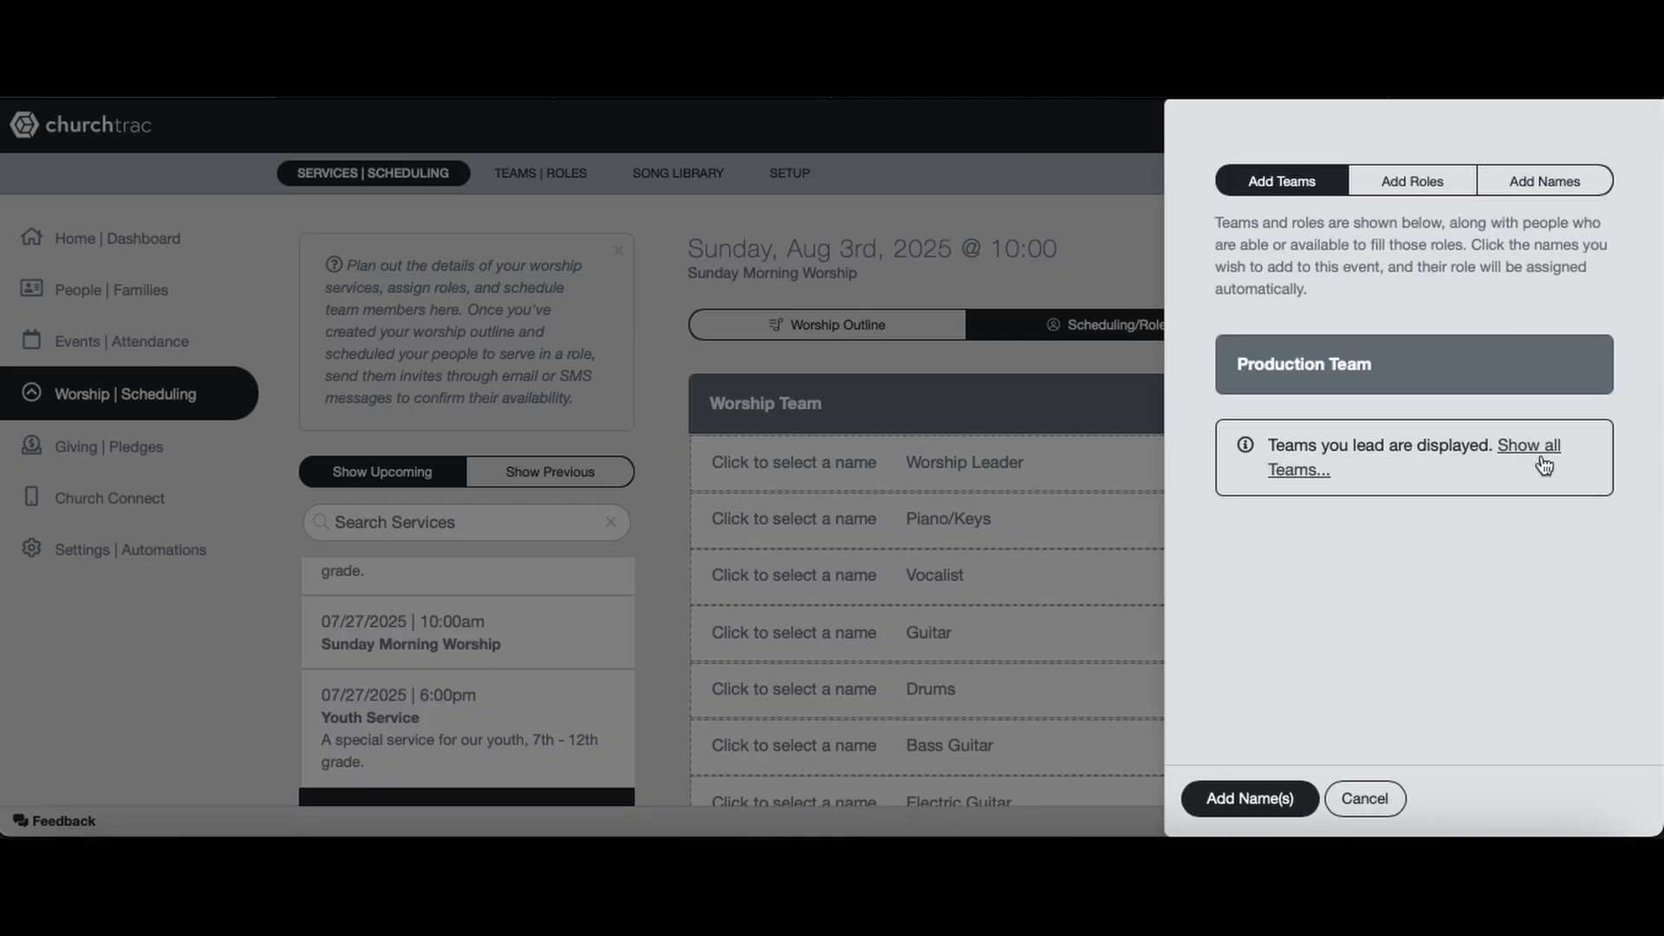
pyautogui.click(1543, 462)
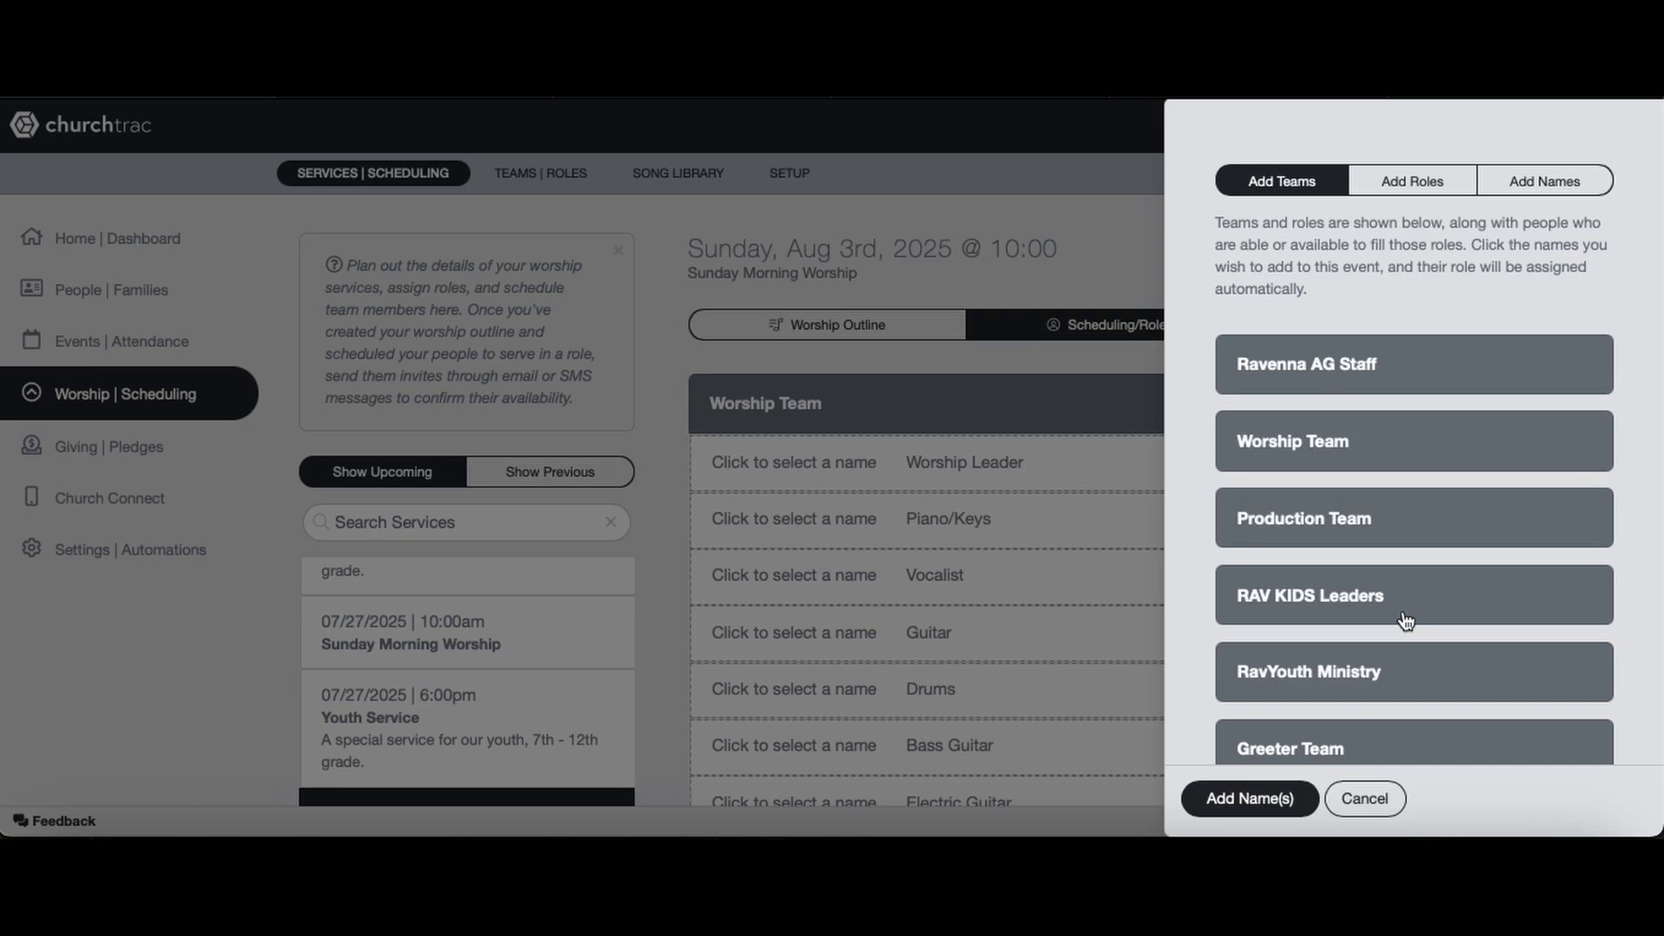
pyautogui.click(1364, 598)
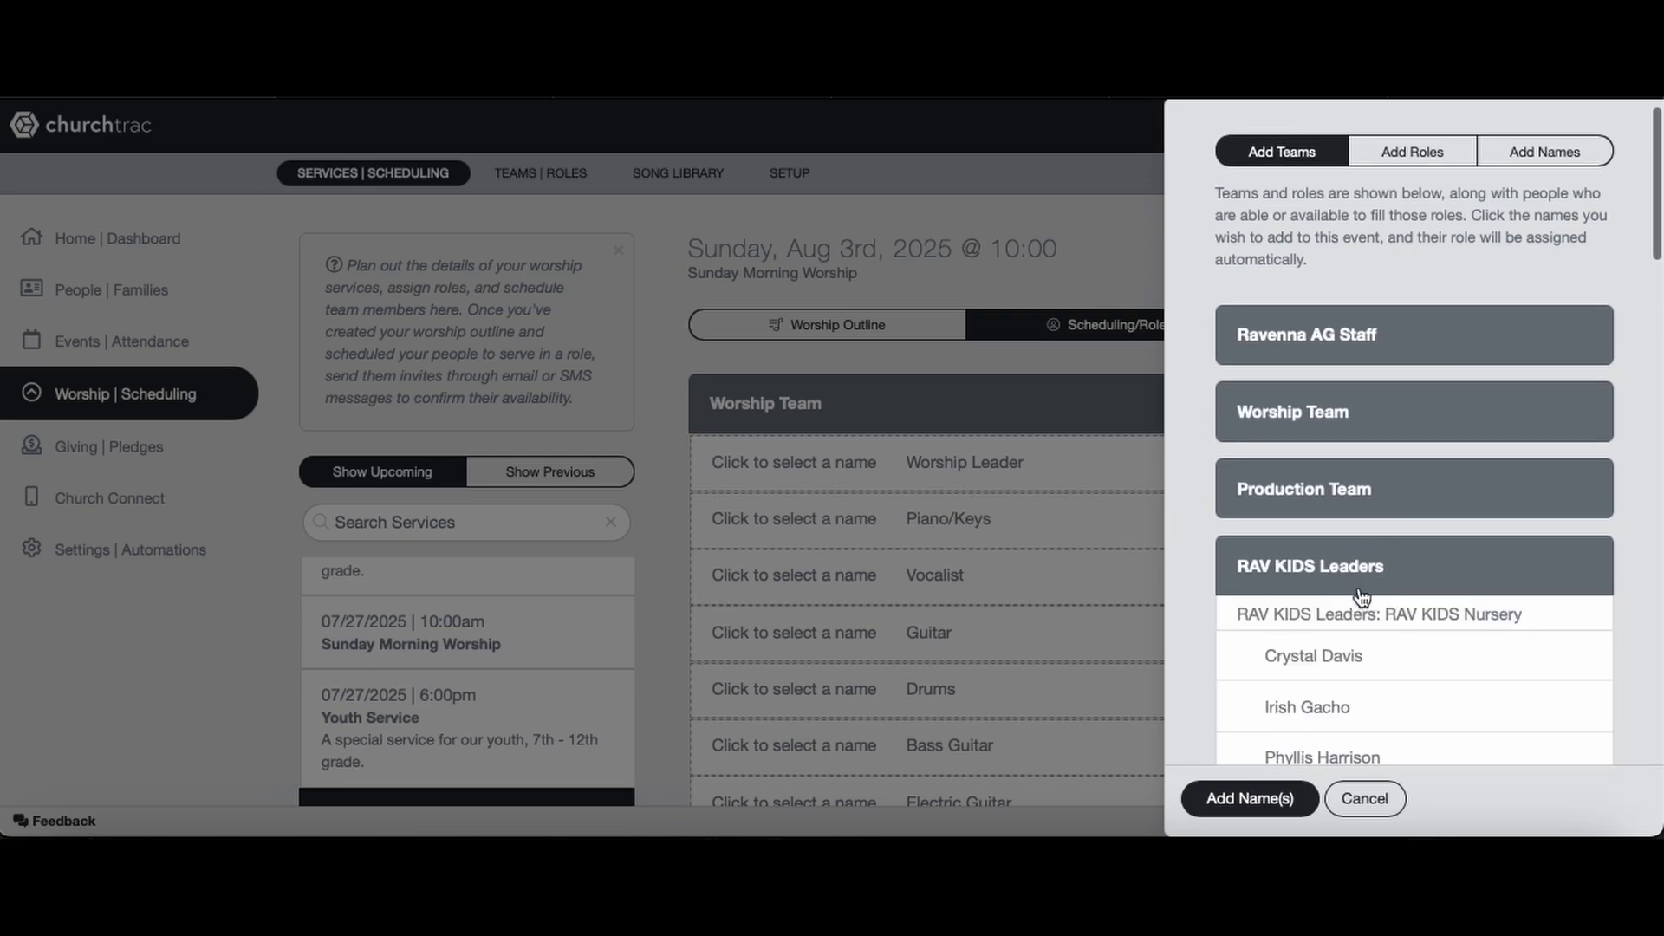
pyautogui.scroll(-3, 1363, 598)
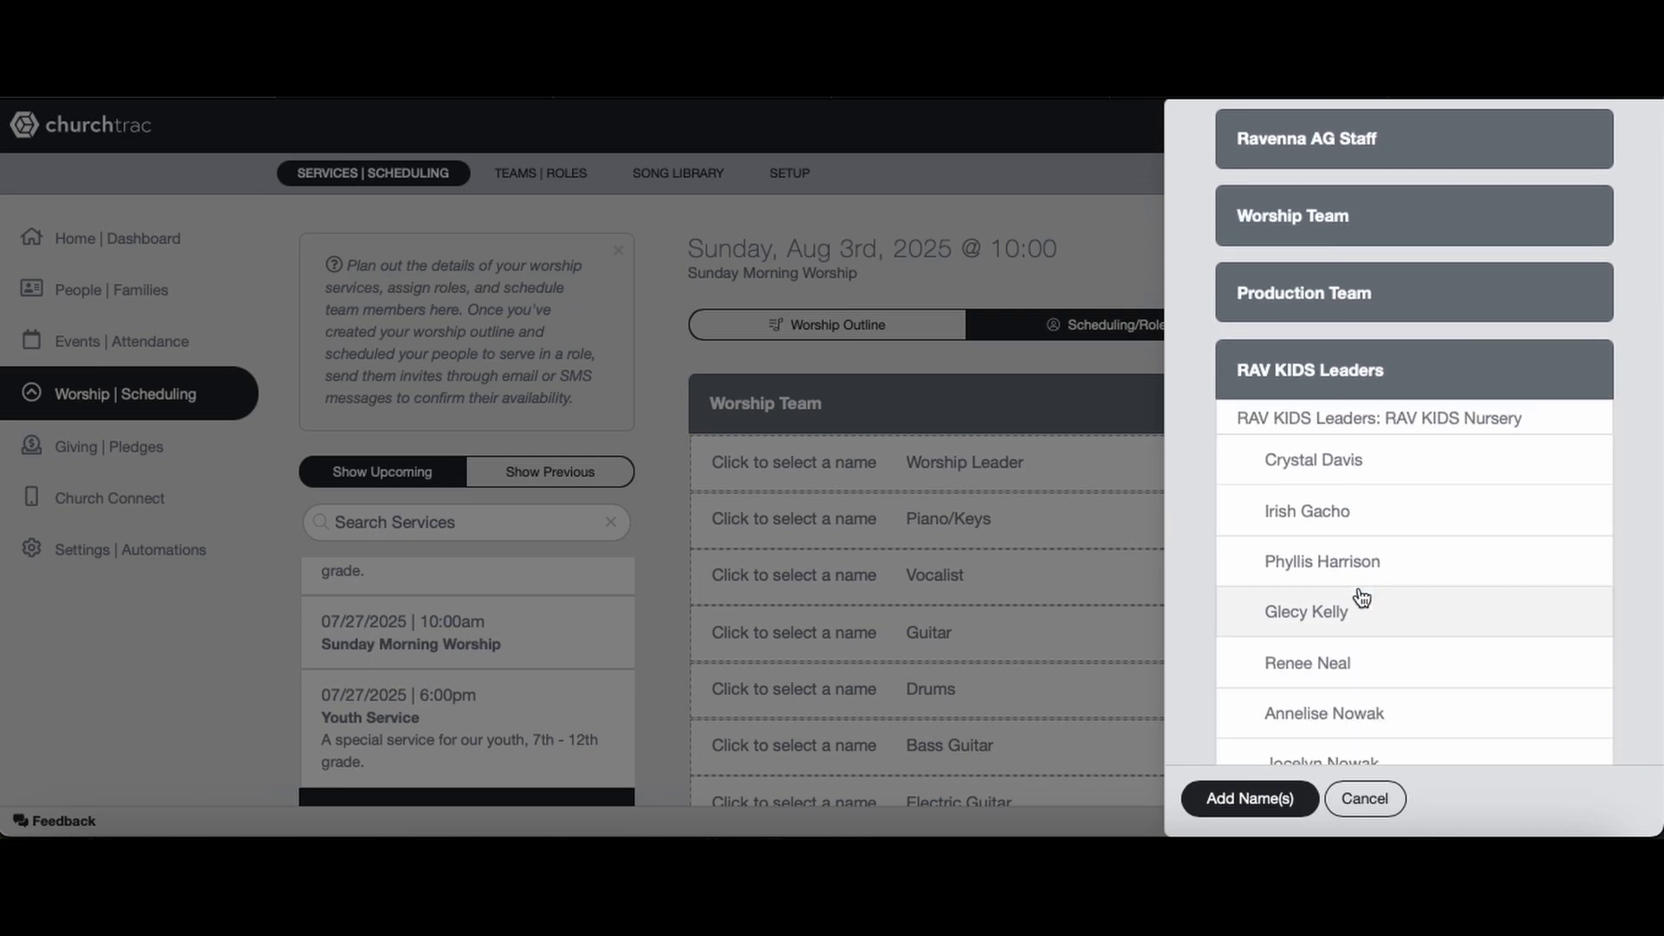
pyautogui.click(1362, 671)
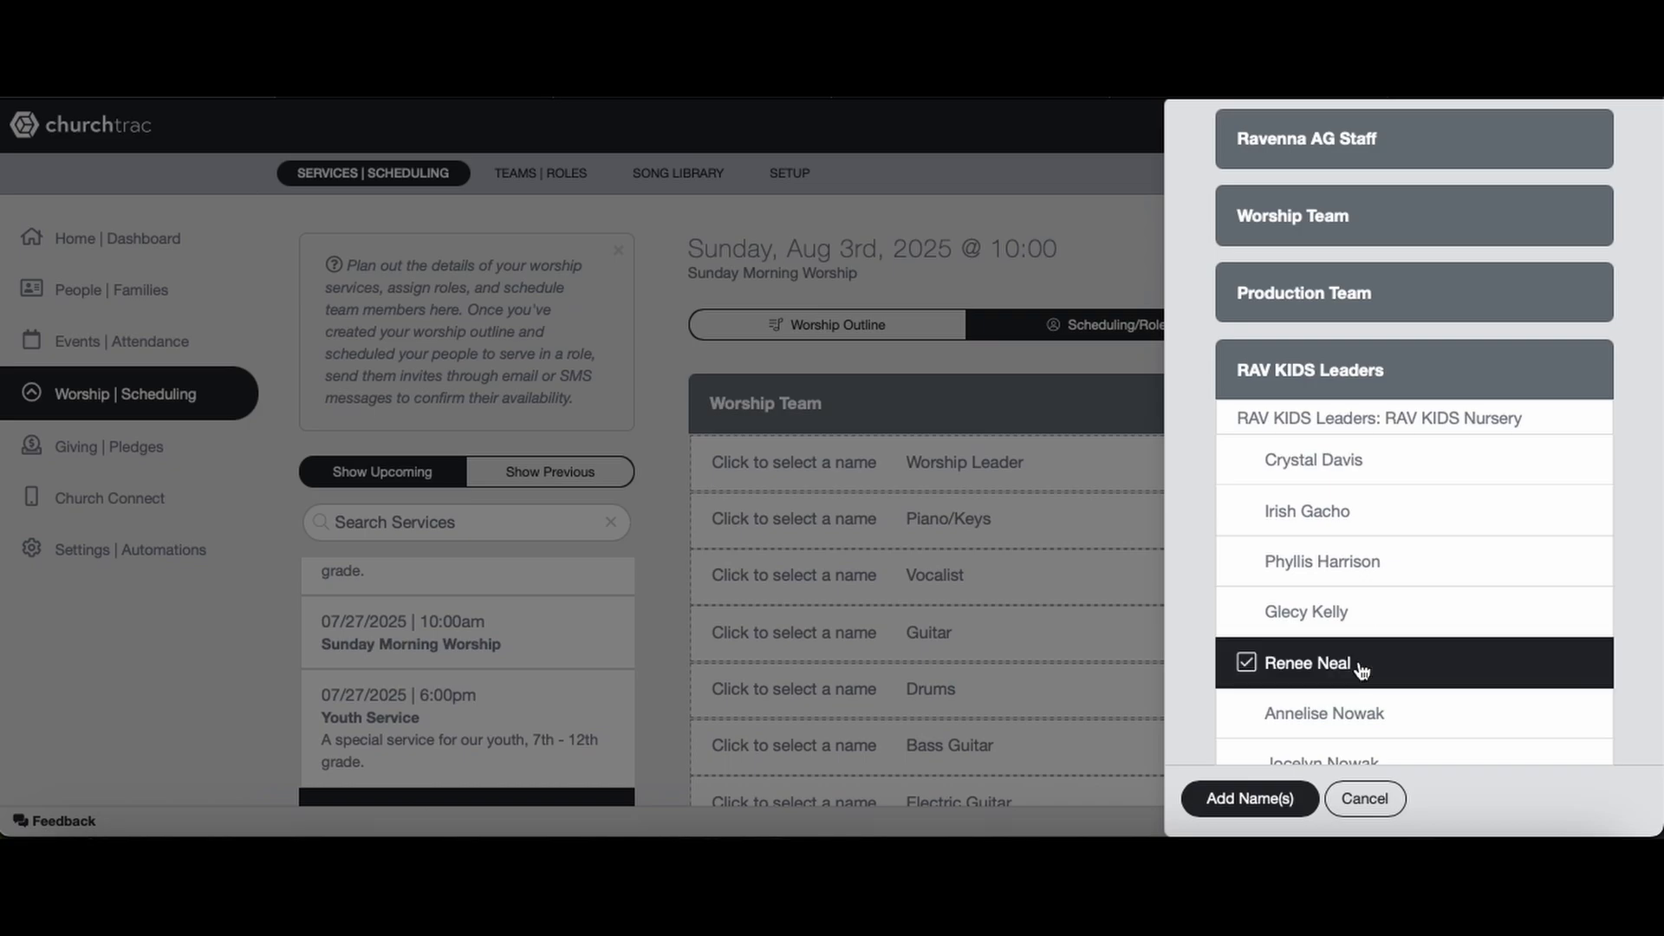
pyautogui.scroll(-2, 1360, 660)
pyautogui.click(1360, 668)
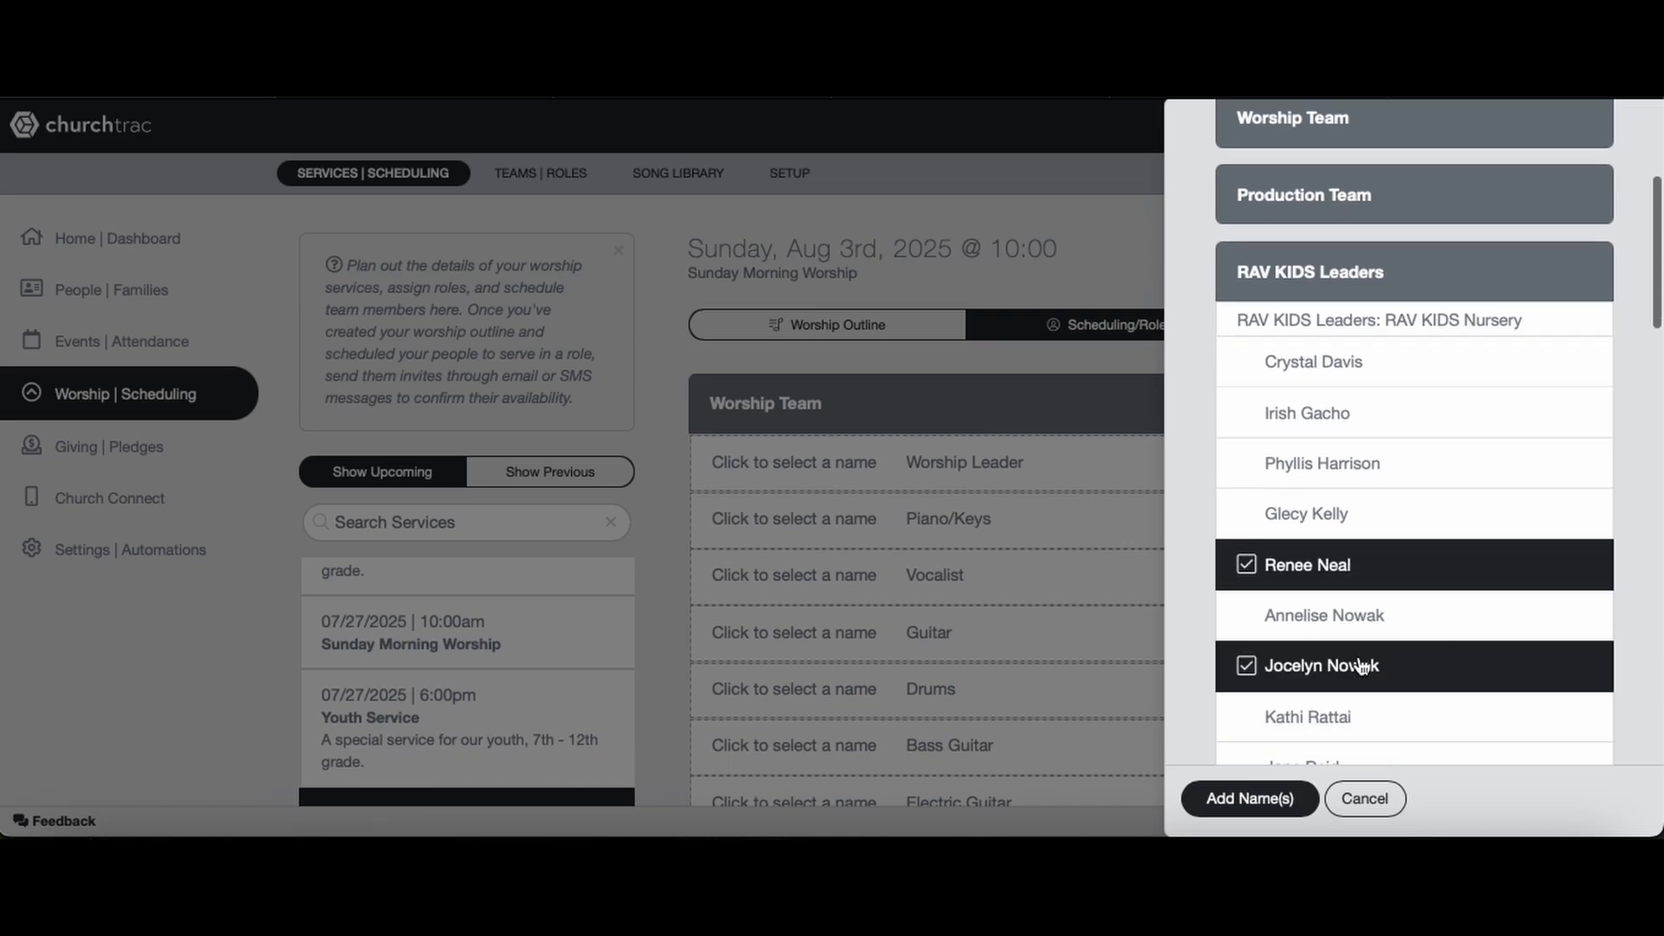
# Select the third, eighth and ninth people listed for the RAV KIDS Jr. role.
pyautogui.scroll(-3, 1362, 668)
pyautogui.scroll(-1, 1362, 667)
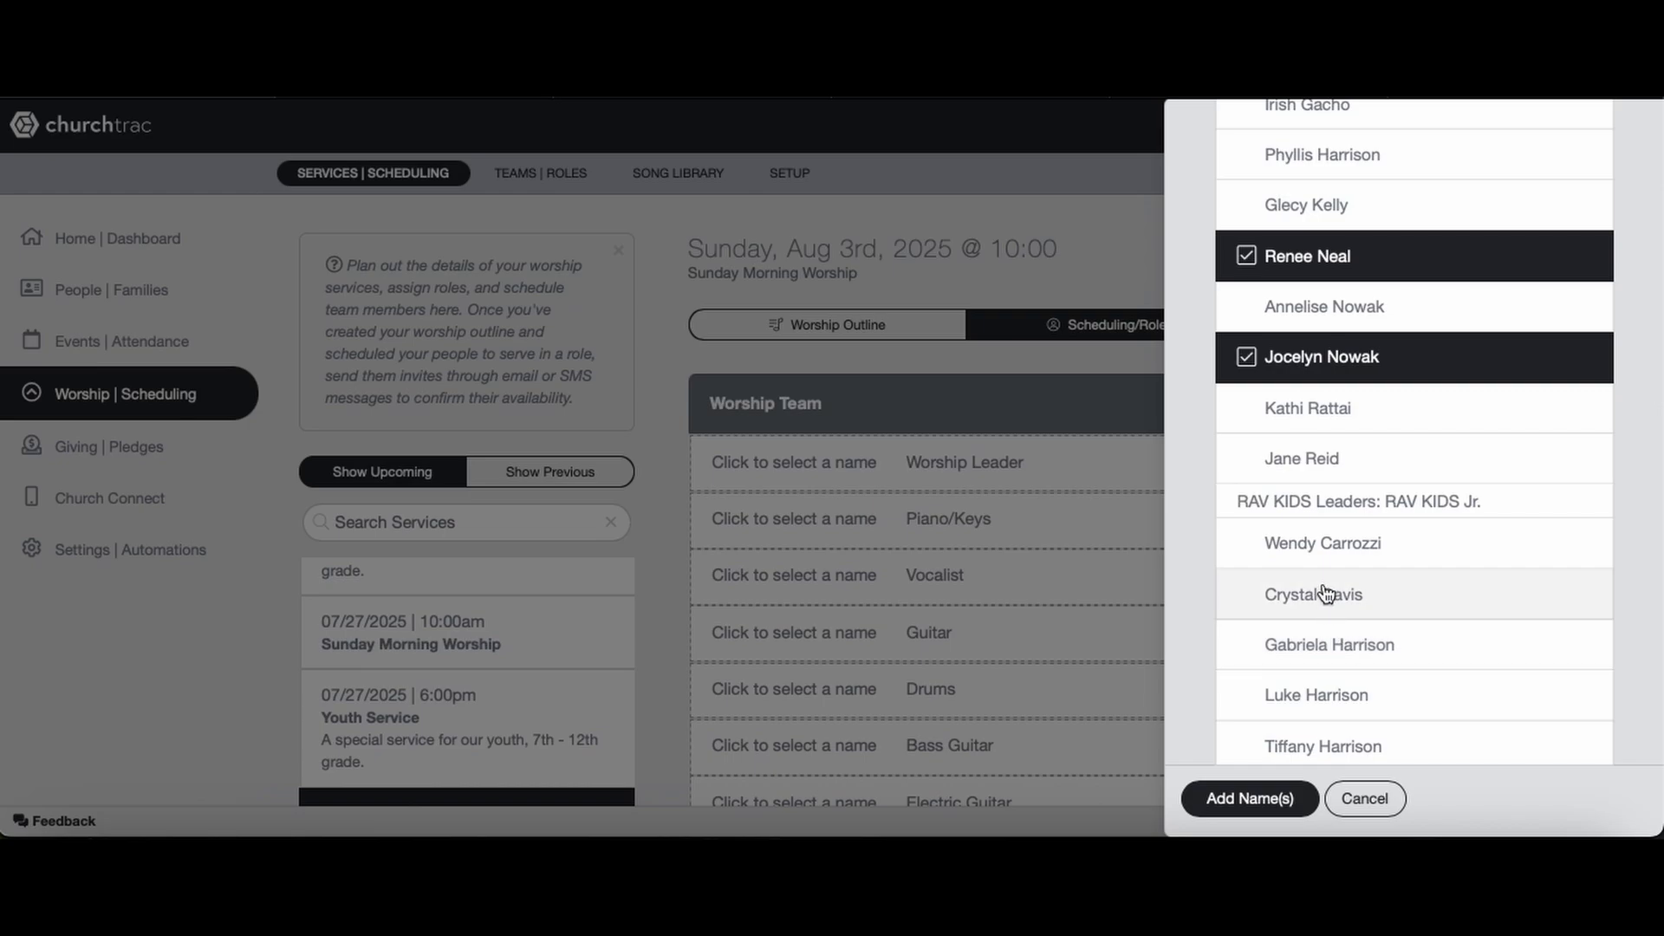
pyautogui.scroll(-1, 1356, 617)
pyautogui.click(1368, 612)
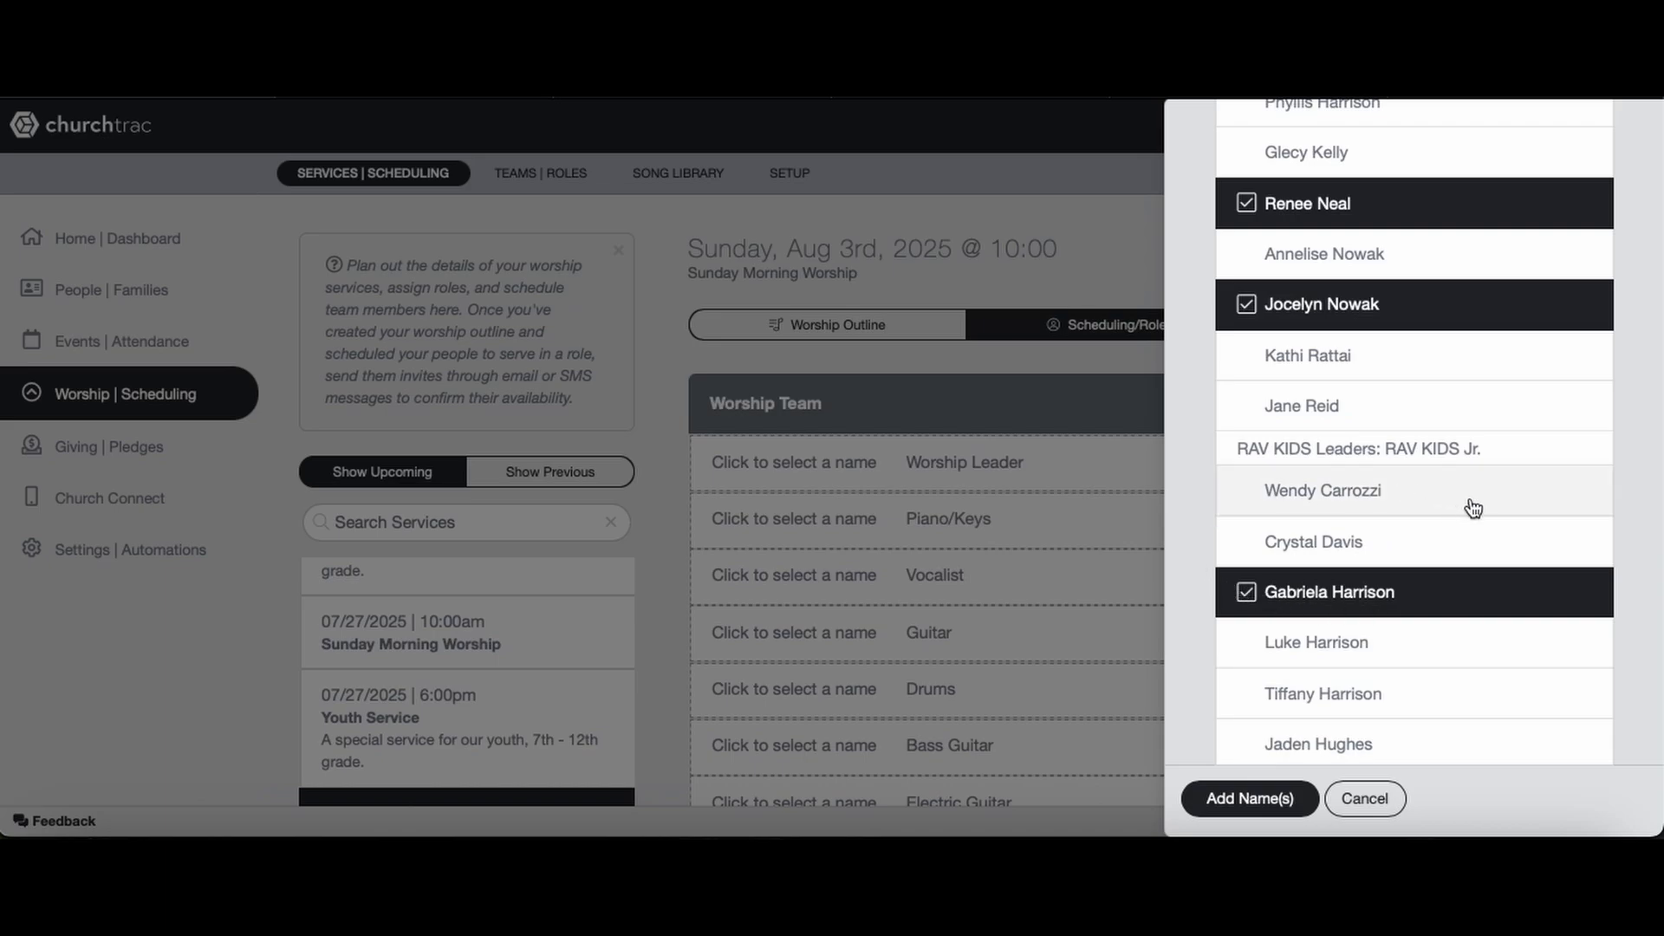
pyautogui.scroll(-1, 1341, 678)
pyautogui.scroll(-3, 1341, 678)
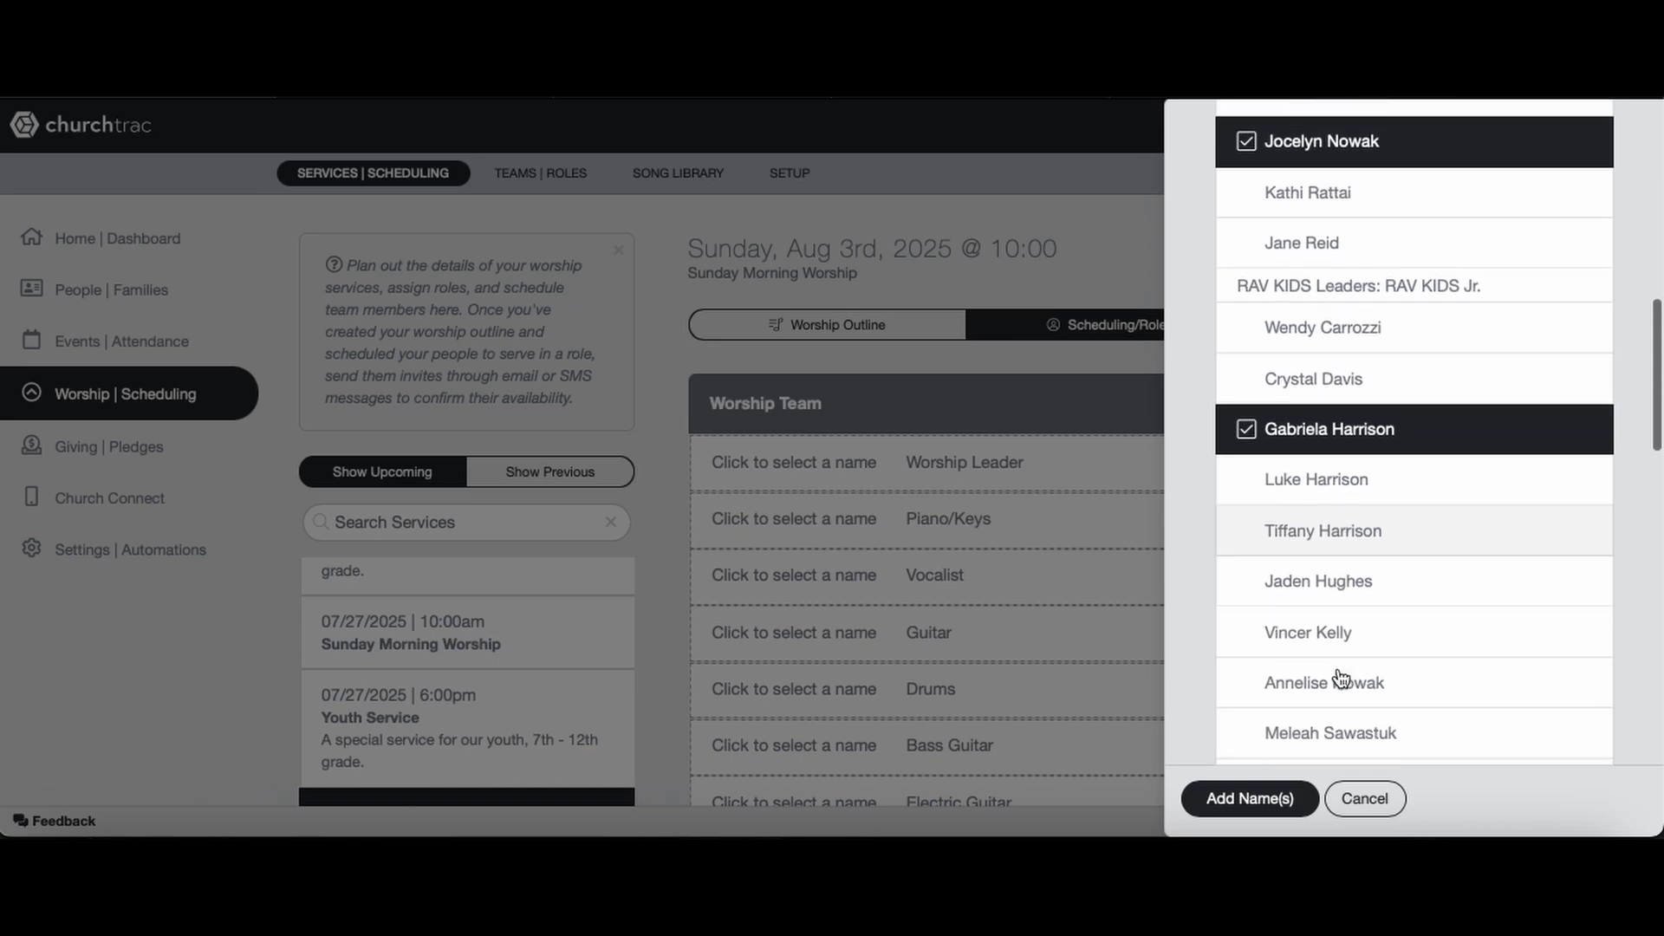
pyautogui.click(1341, 673)
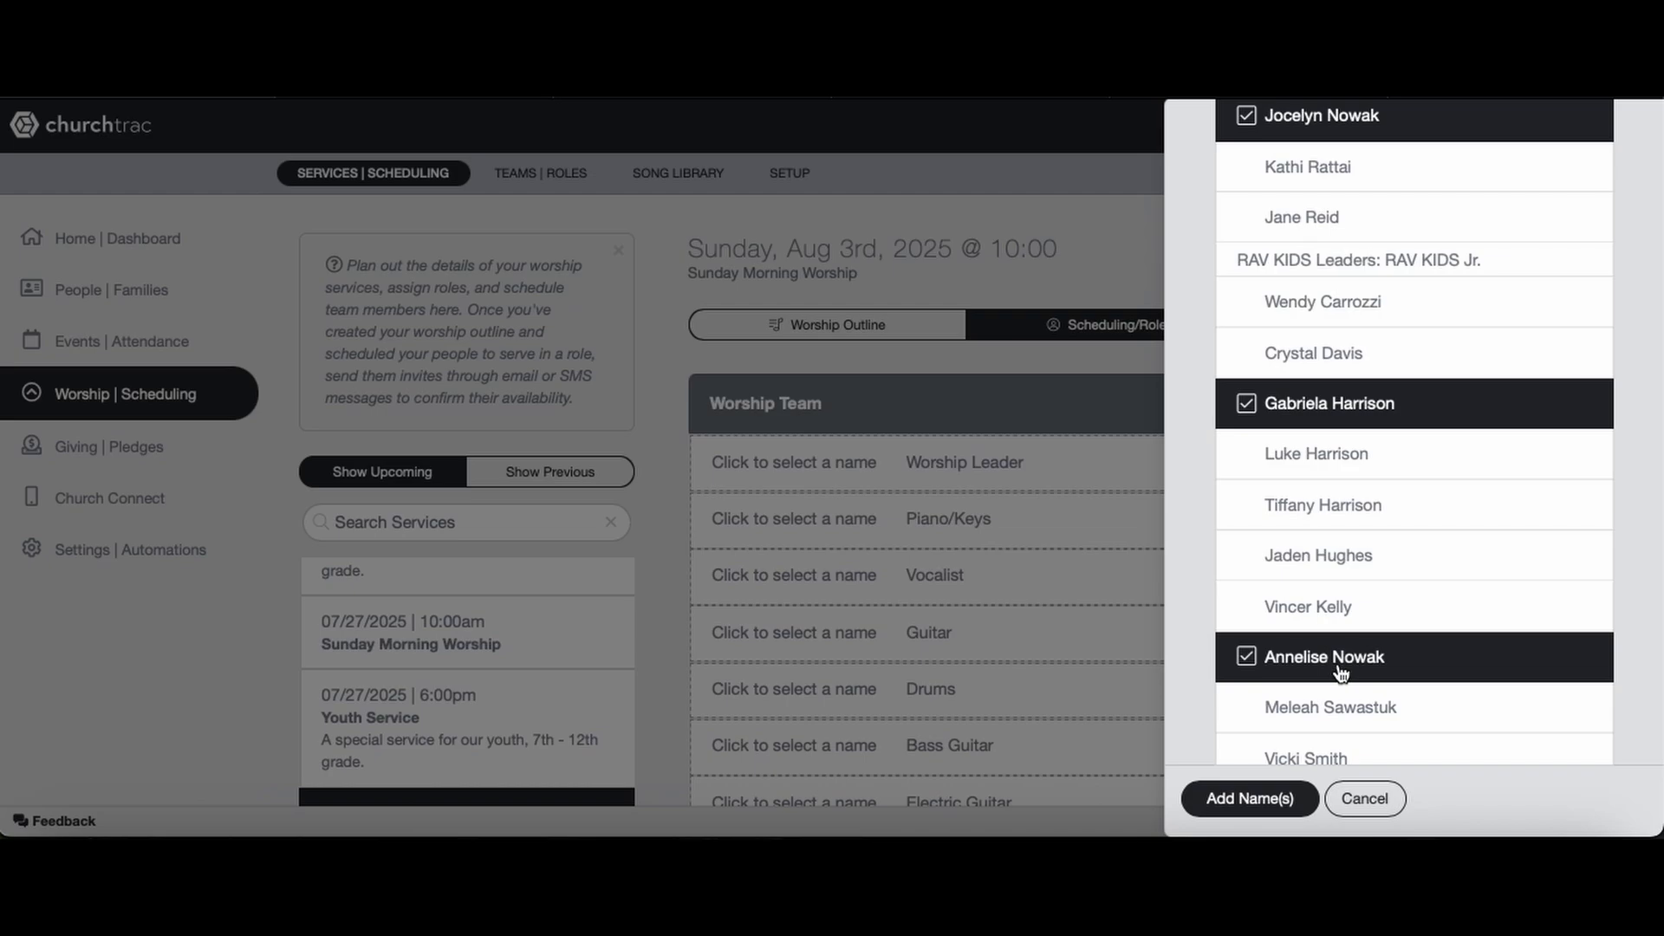
pyautogui.click(1376, 693)
# Select the third and fifth people listed for the RAV KIDS role, and add all selected names to the 08/03/2025 service.
pyautogui.scroll(-1, 1373, 703)
pyautogui.scroll(-8, 1329, 640)
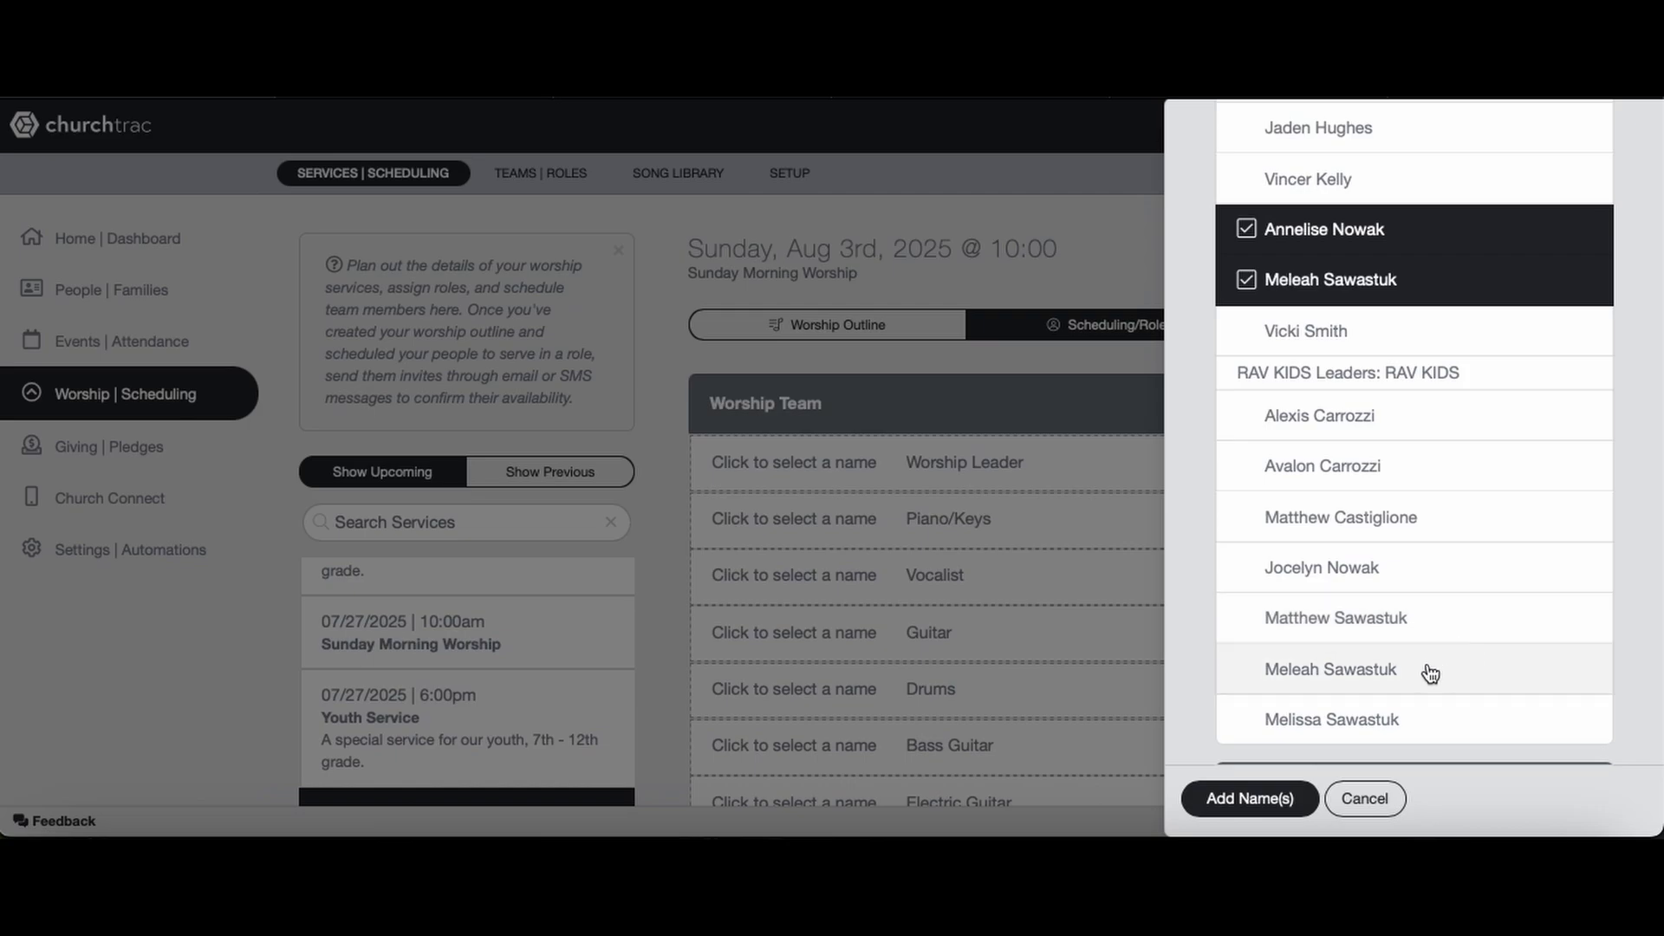
pyautogui.click(1377, 619)
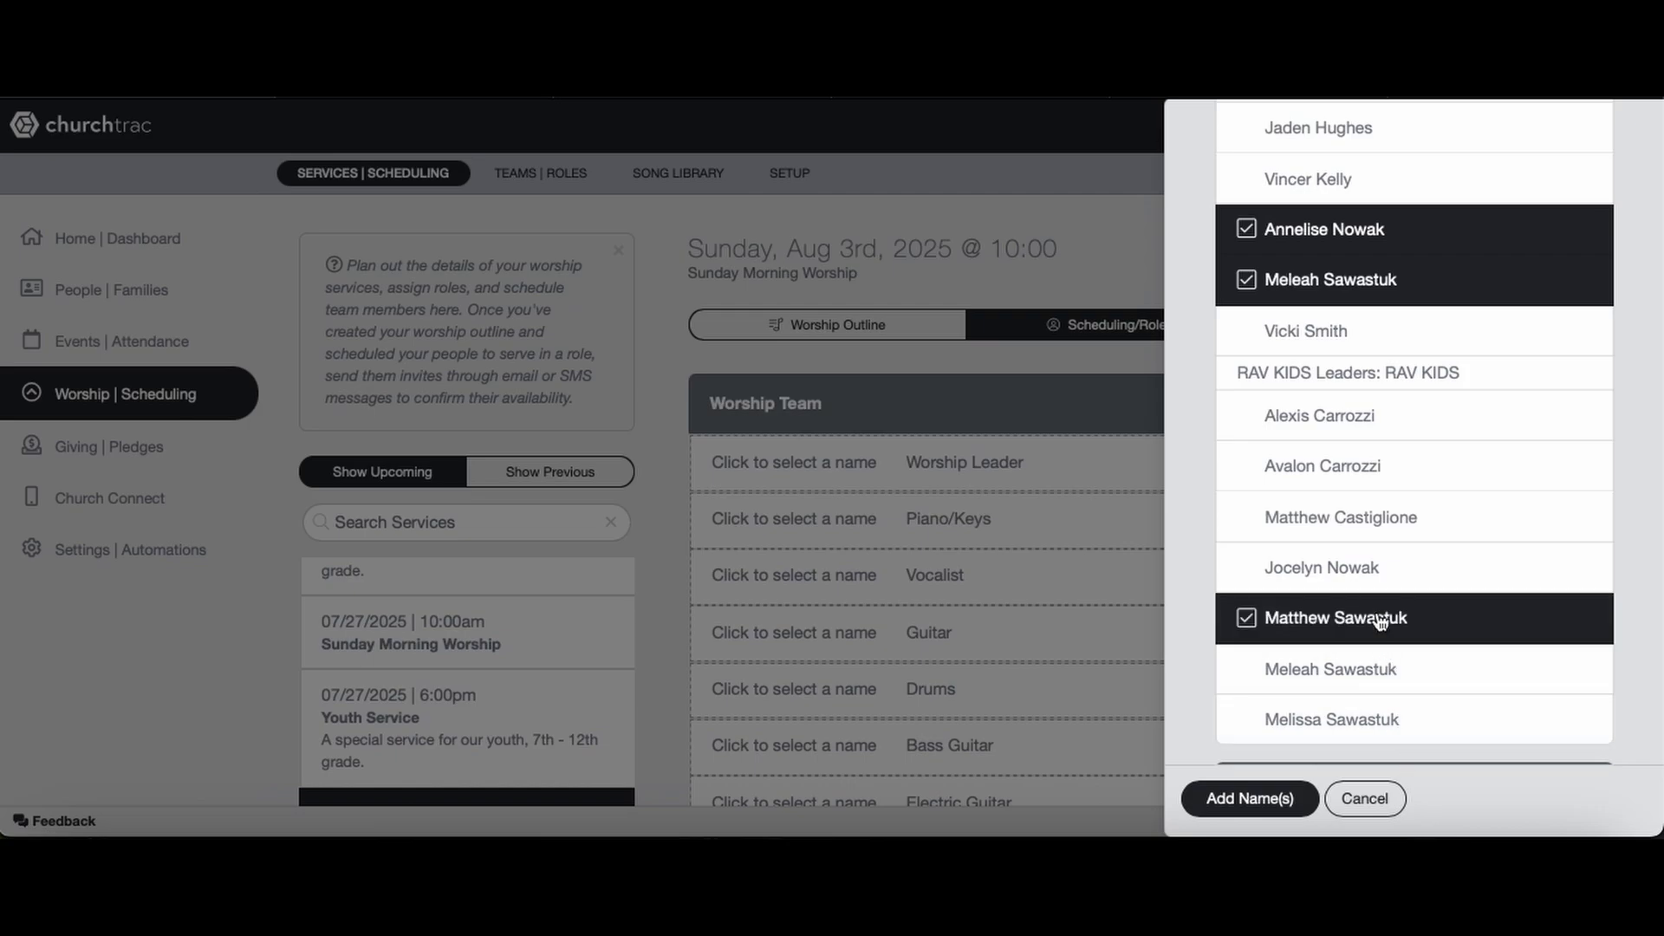
pyautogui.click(1327, 505)
pyautogui.scroll(-1, 1328, 512)
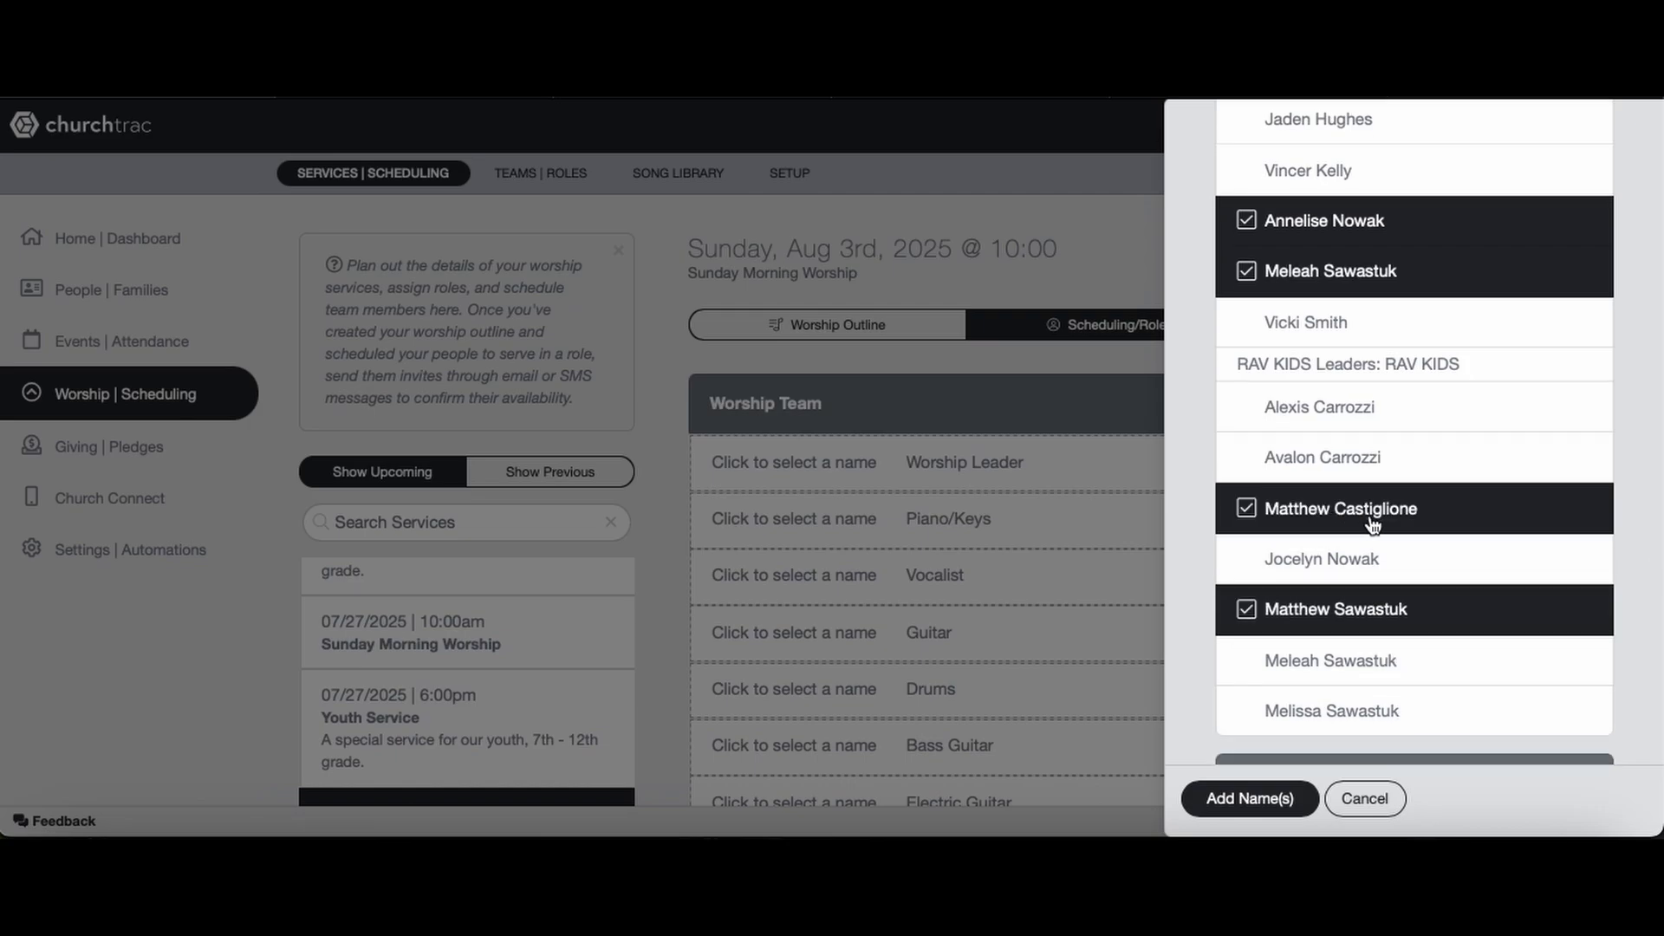
pyautogui.scroll(-3, 1307, 663)
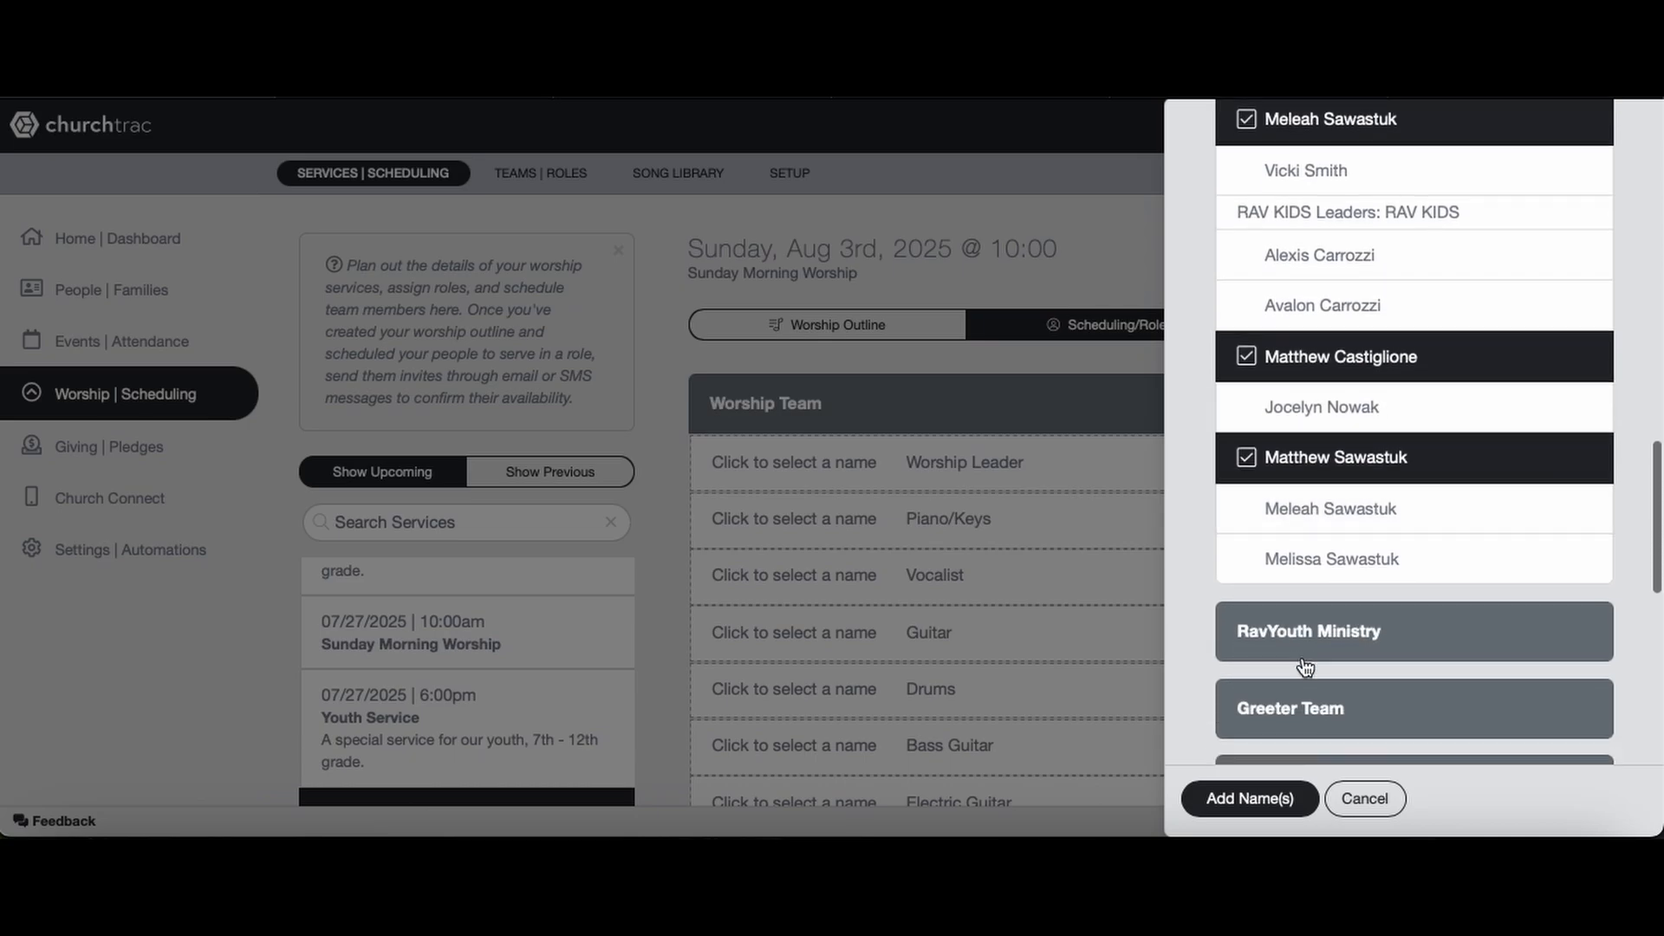
pyautogui.click(1249, 798)
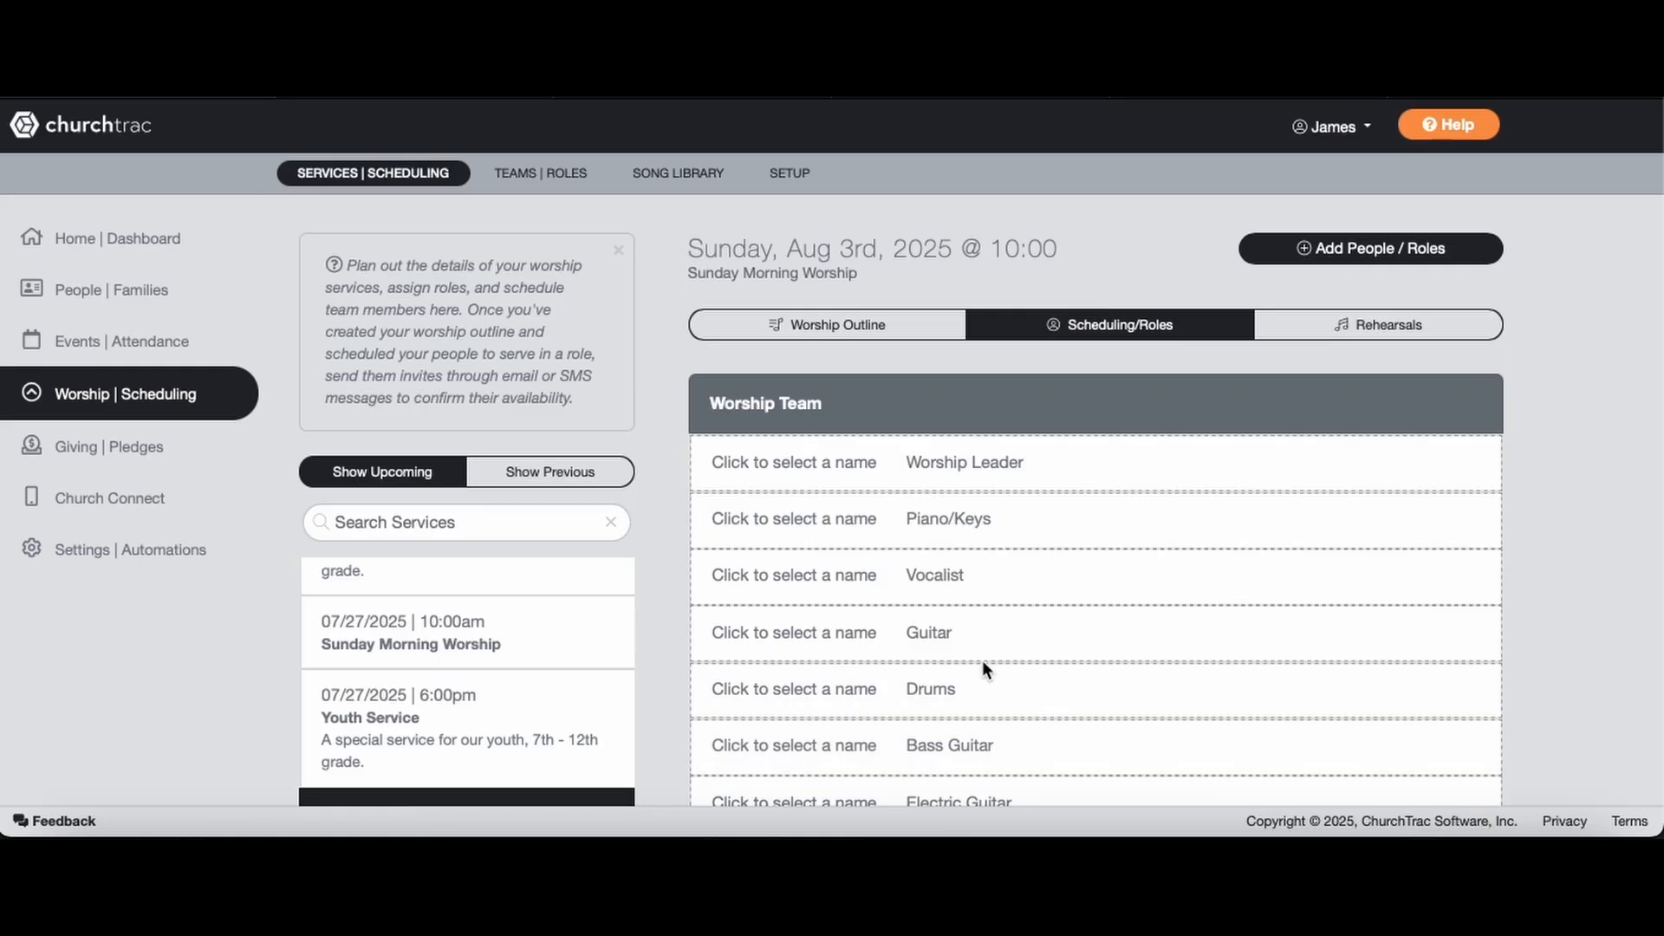
pyautogui.scroll(-8, 984, 668)
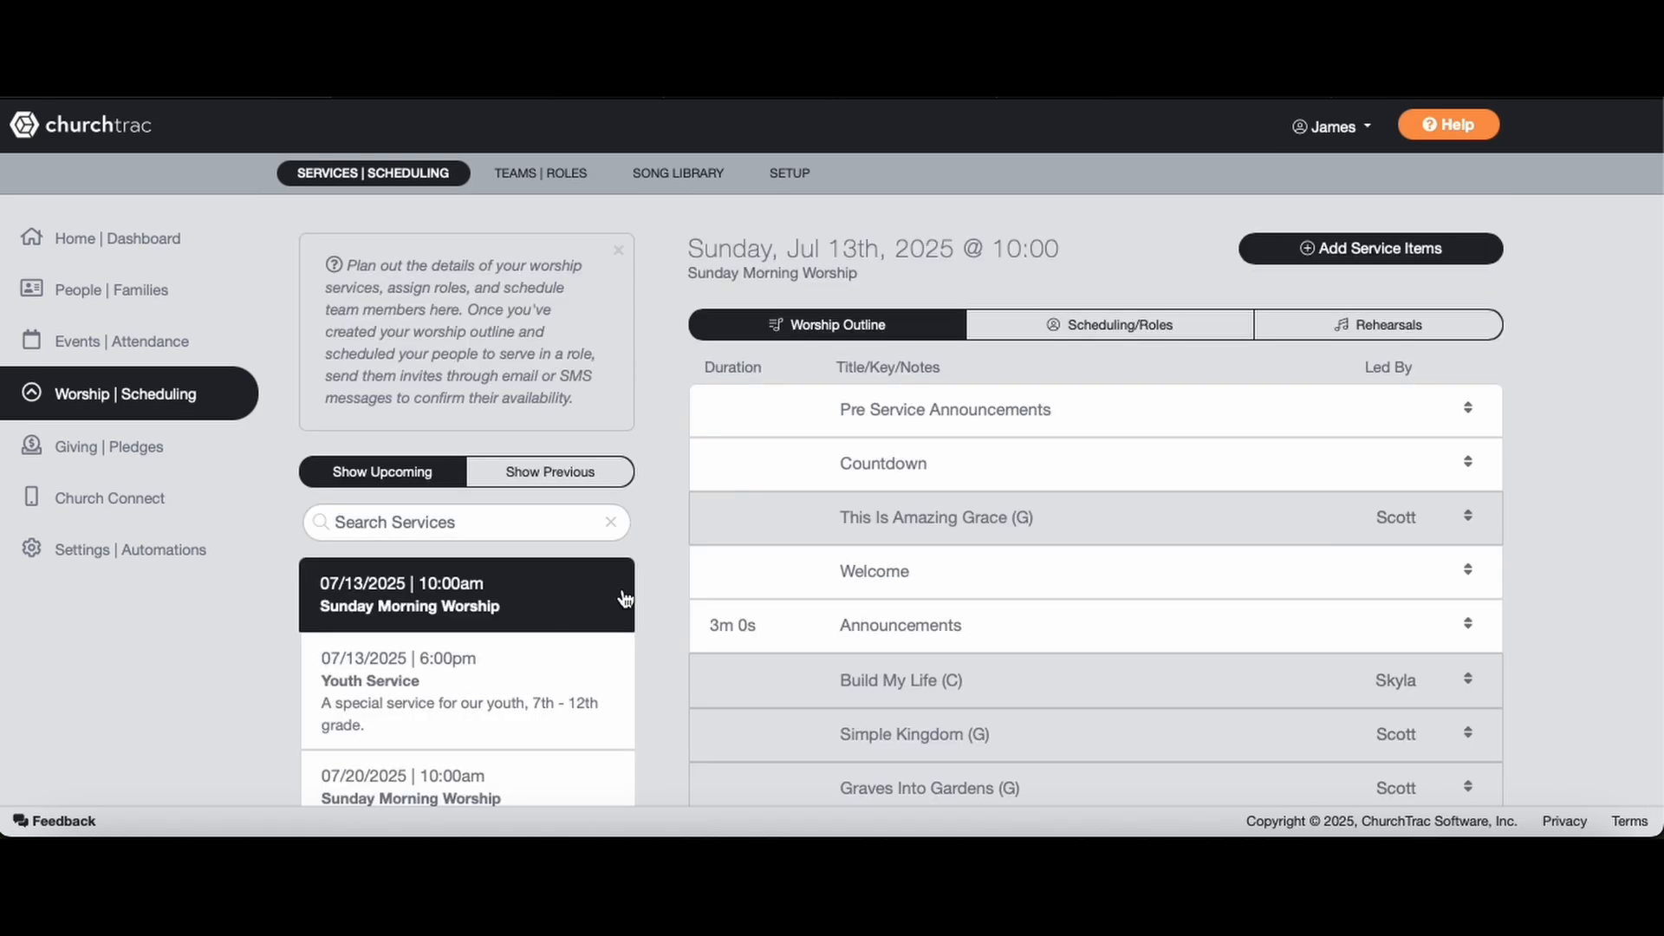
# Look through the 07/13/2025 Sunday Morning Worship outline and open the service in the Side-By-Side view.
pyautogui.scroll(-1, 694, 518)
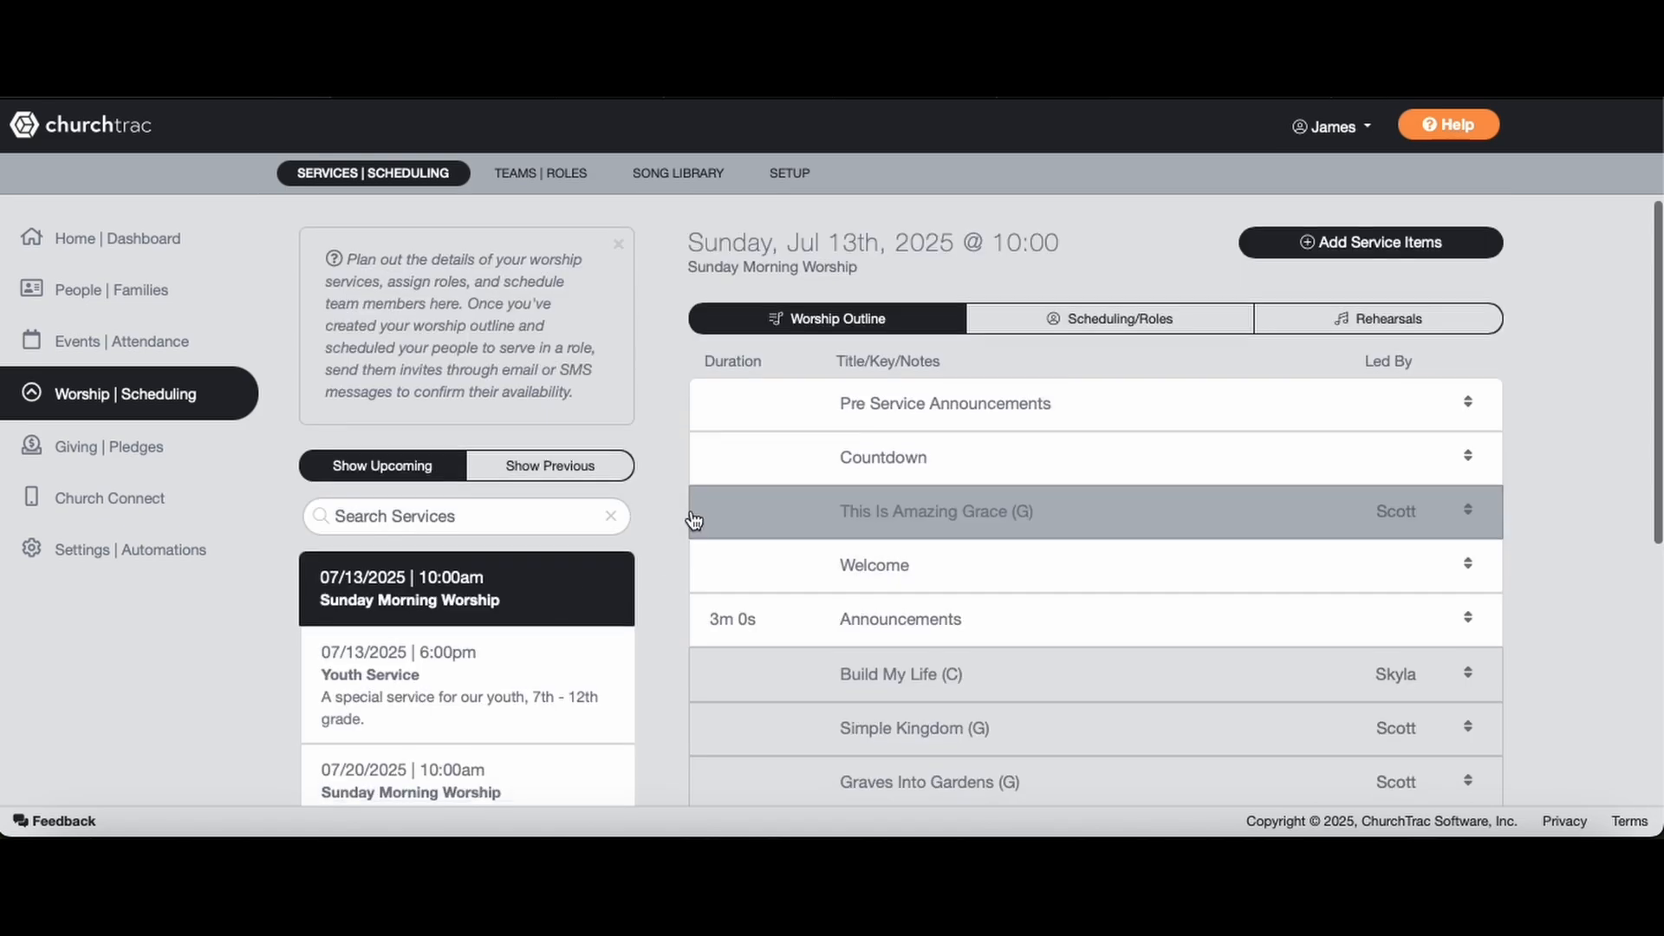
pyautogui.scroll(-7, 693, 518)
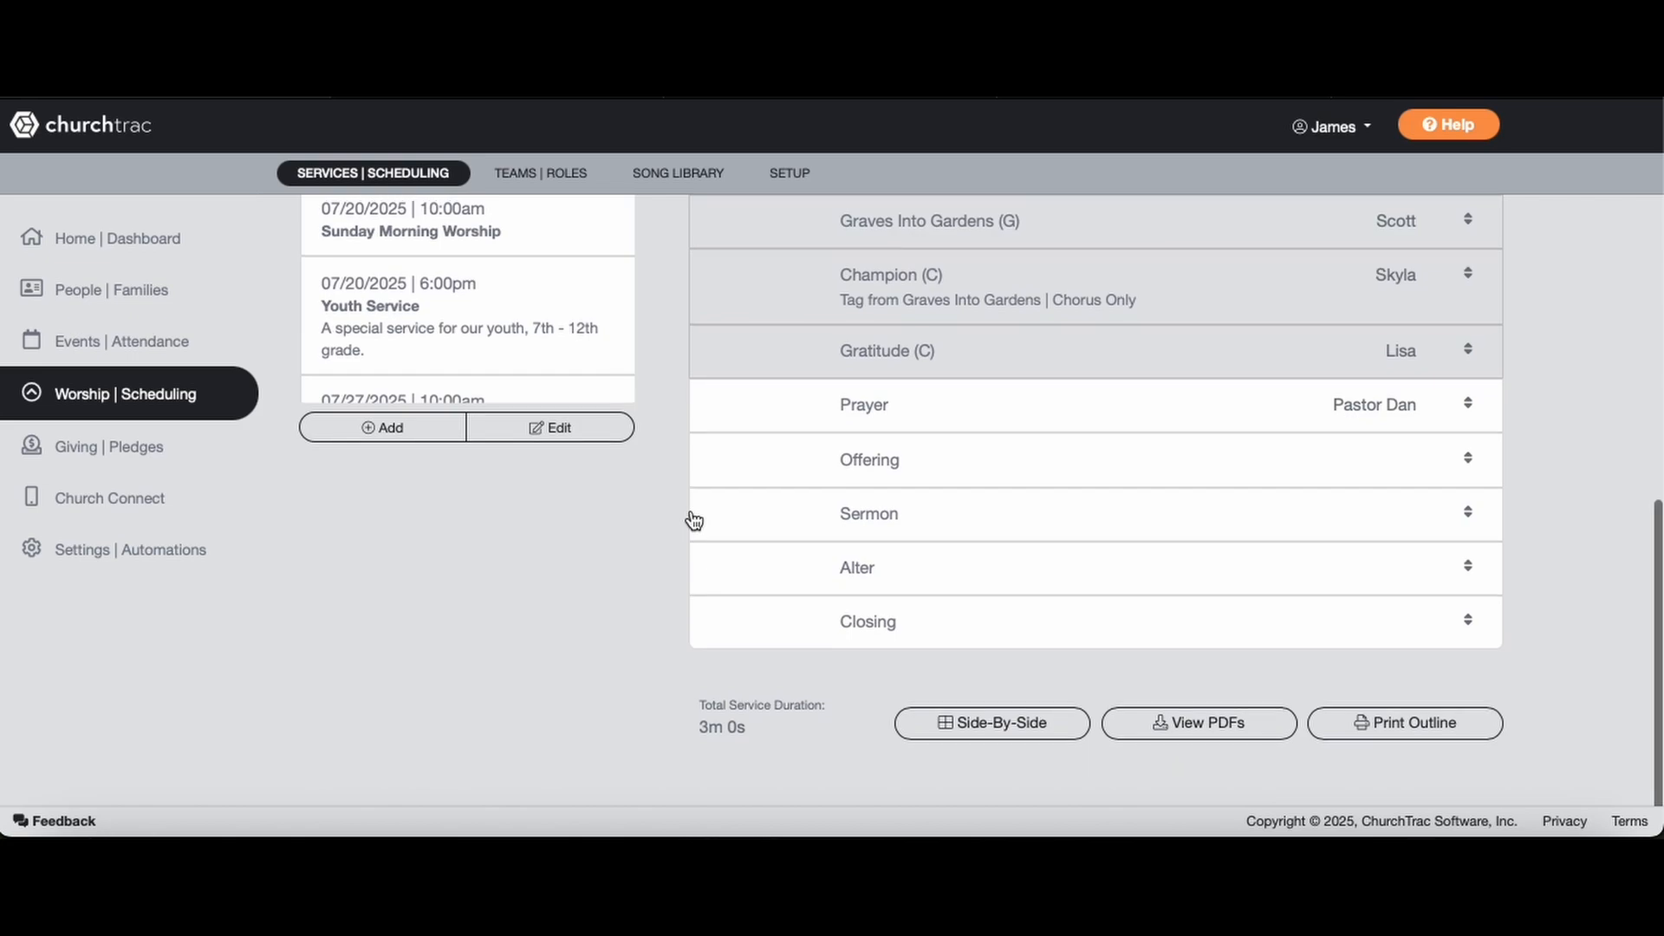
pyautogui.scroll(7, 694, 518)
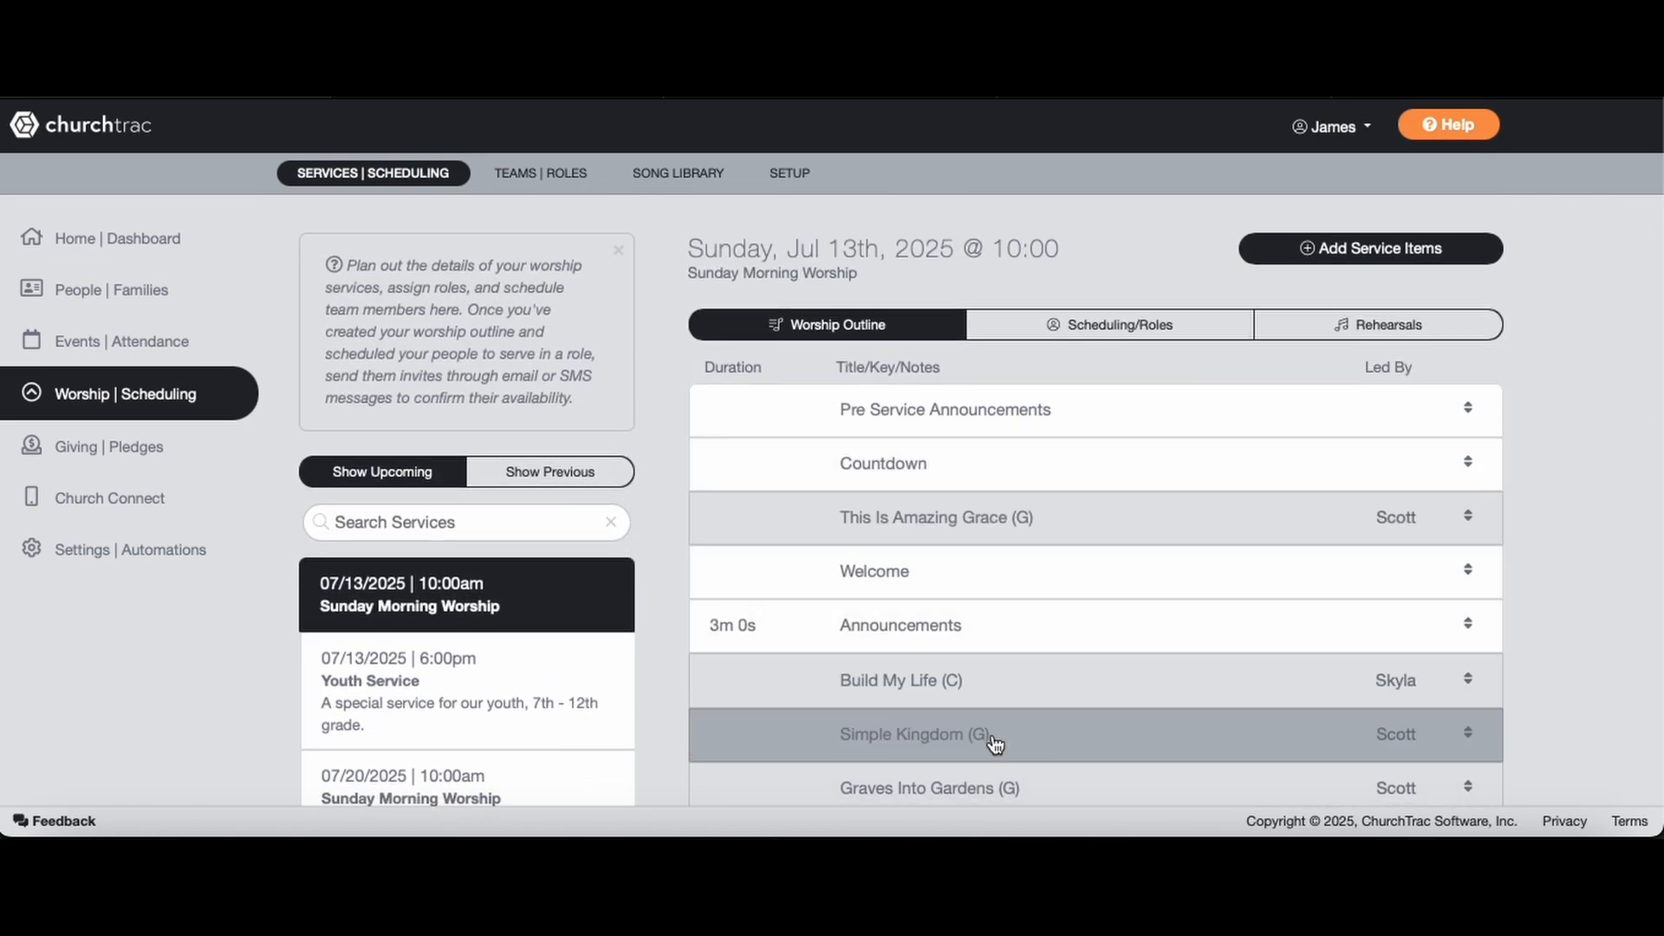
pyautogui.scroll(-7, 995, 744)
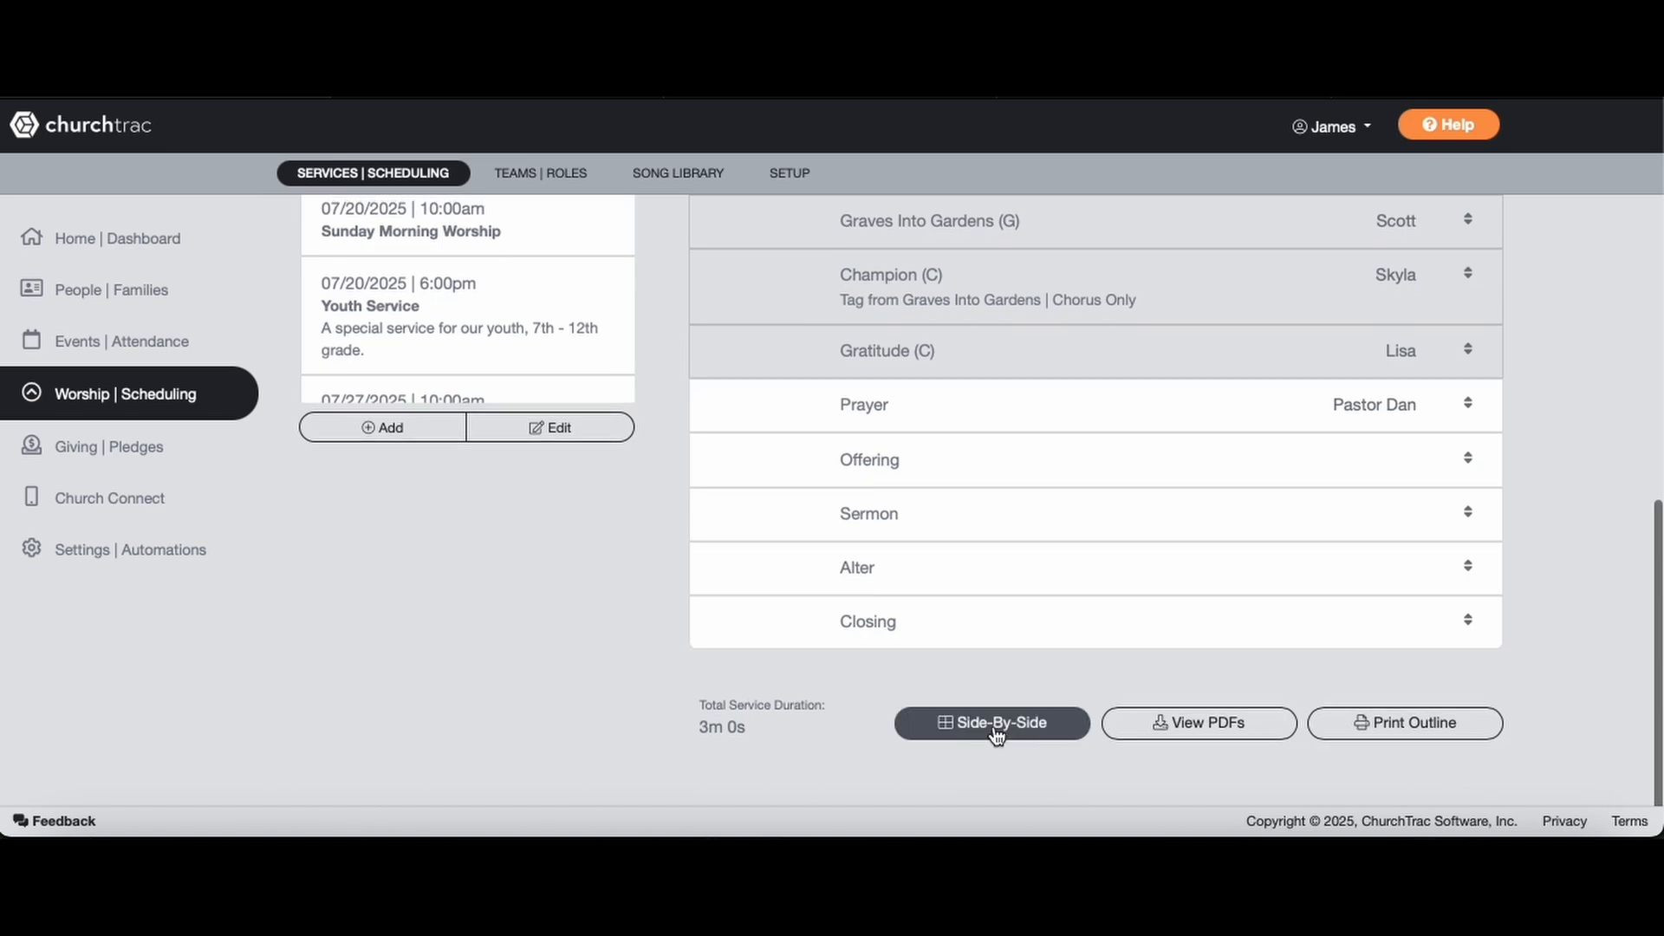
pyautogui.click(994, 725)
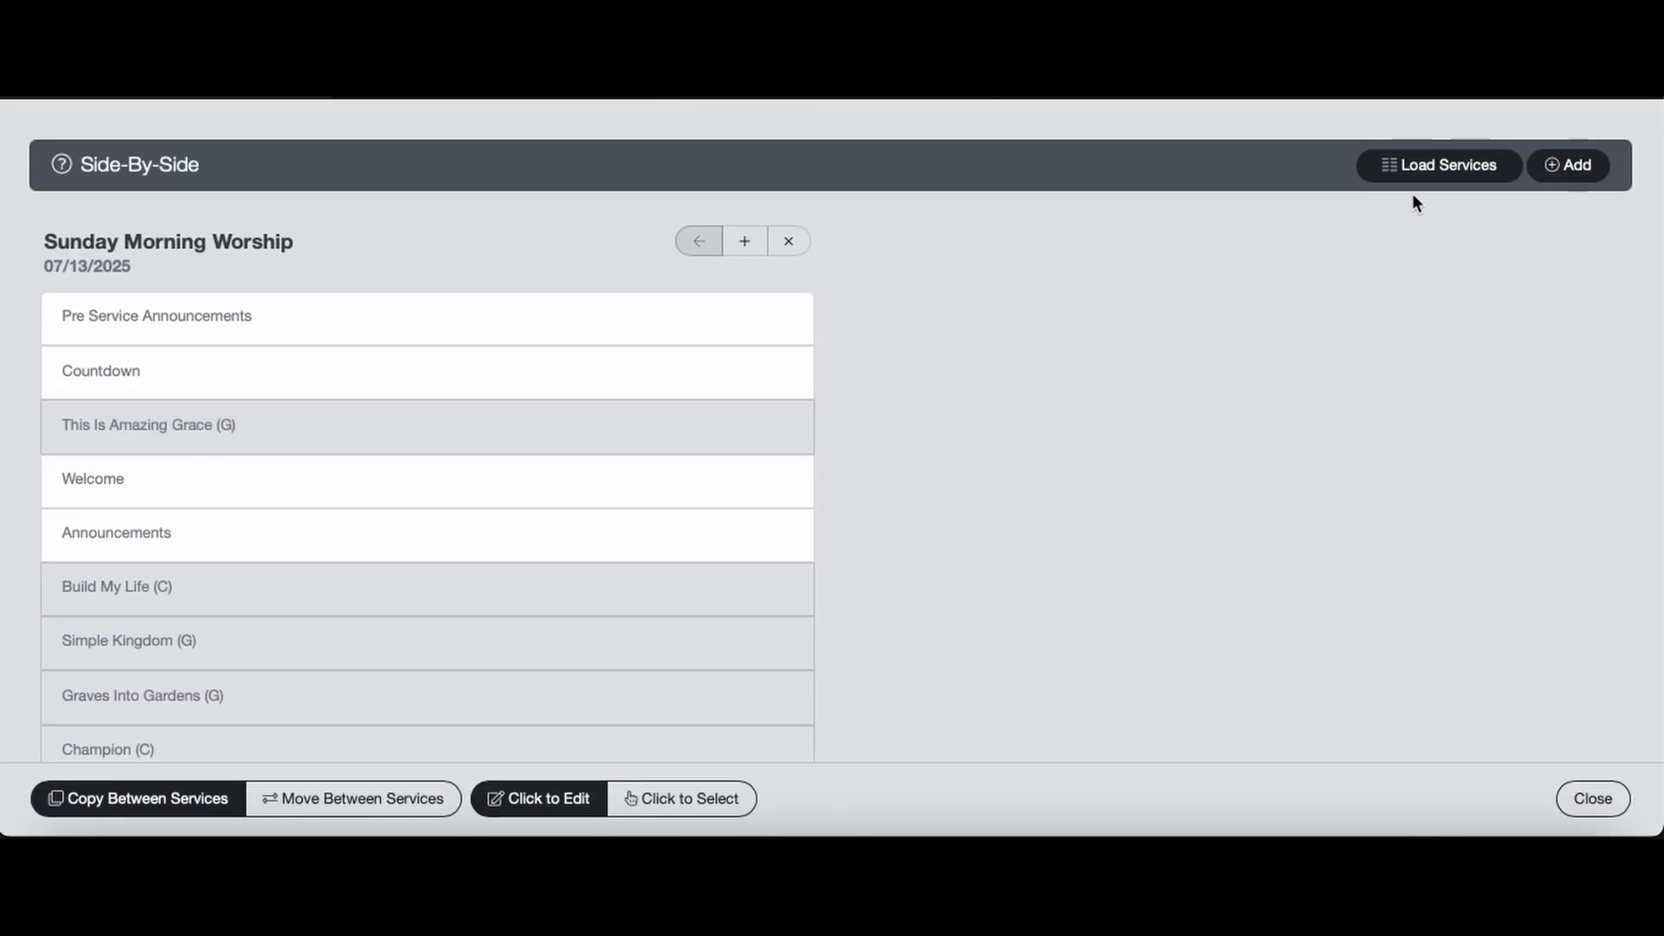
# Load the 07/20/2025 and 07/27/2025 10:00am Sunday Morning Worship services into the Side-By-Side view.
pyautogui.click(1436, 171)
pyautogui.scroll(-5, 1314, 565)
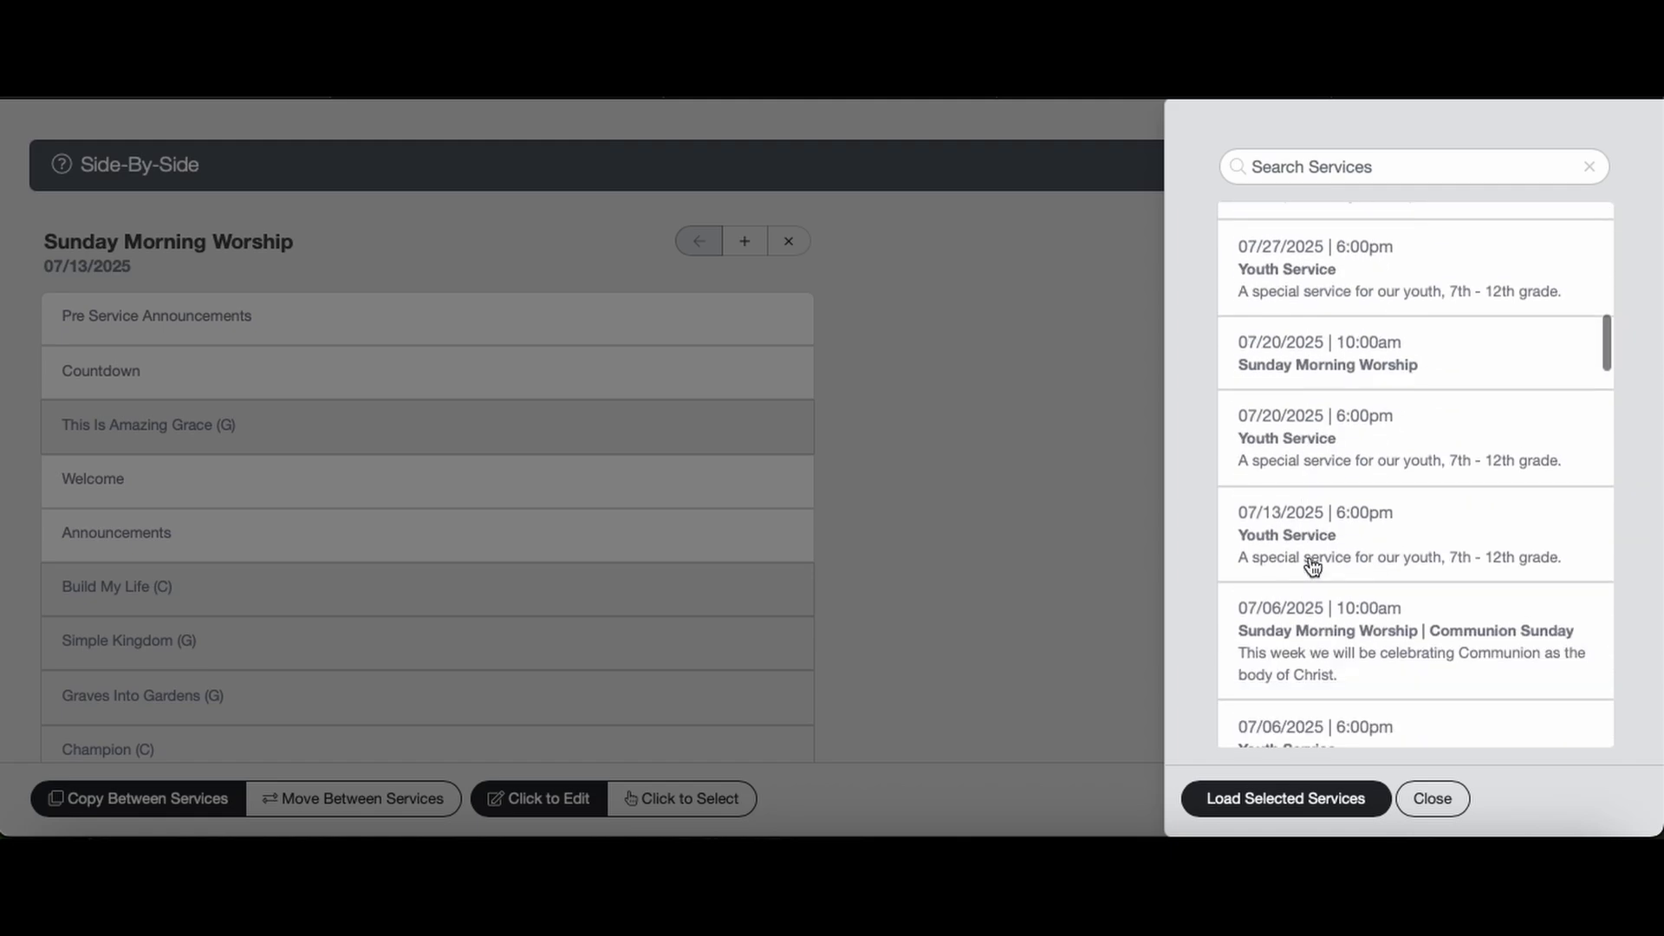
pyautogui.scroll(-10, 1314, 565)
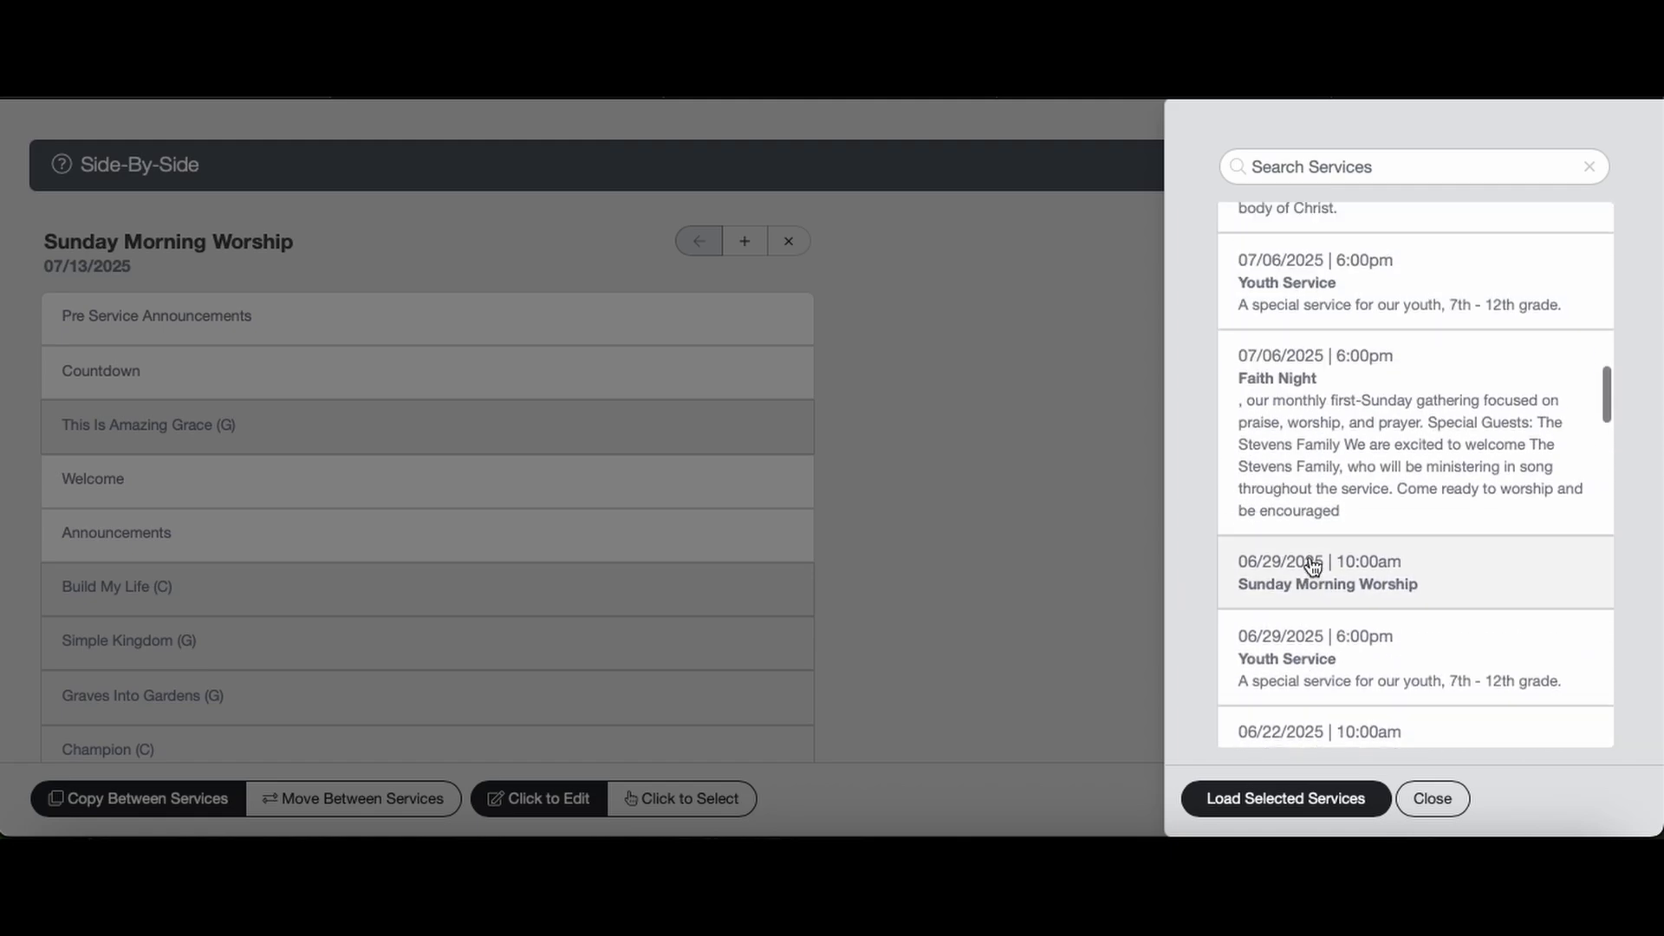
pyautogui.scroll(5, 1314, 565)
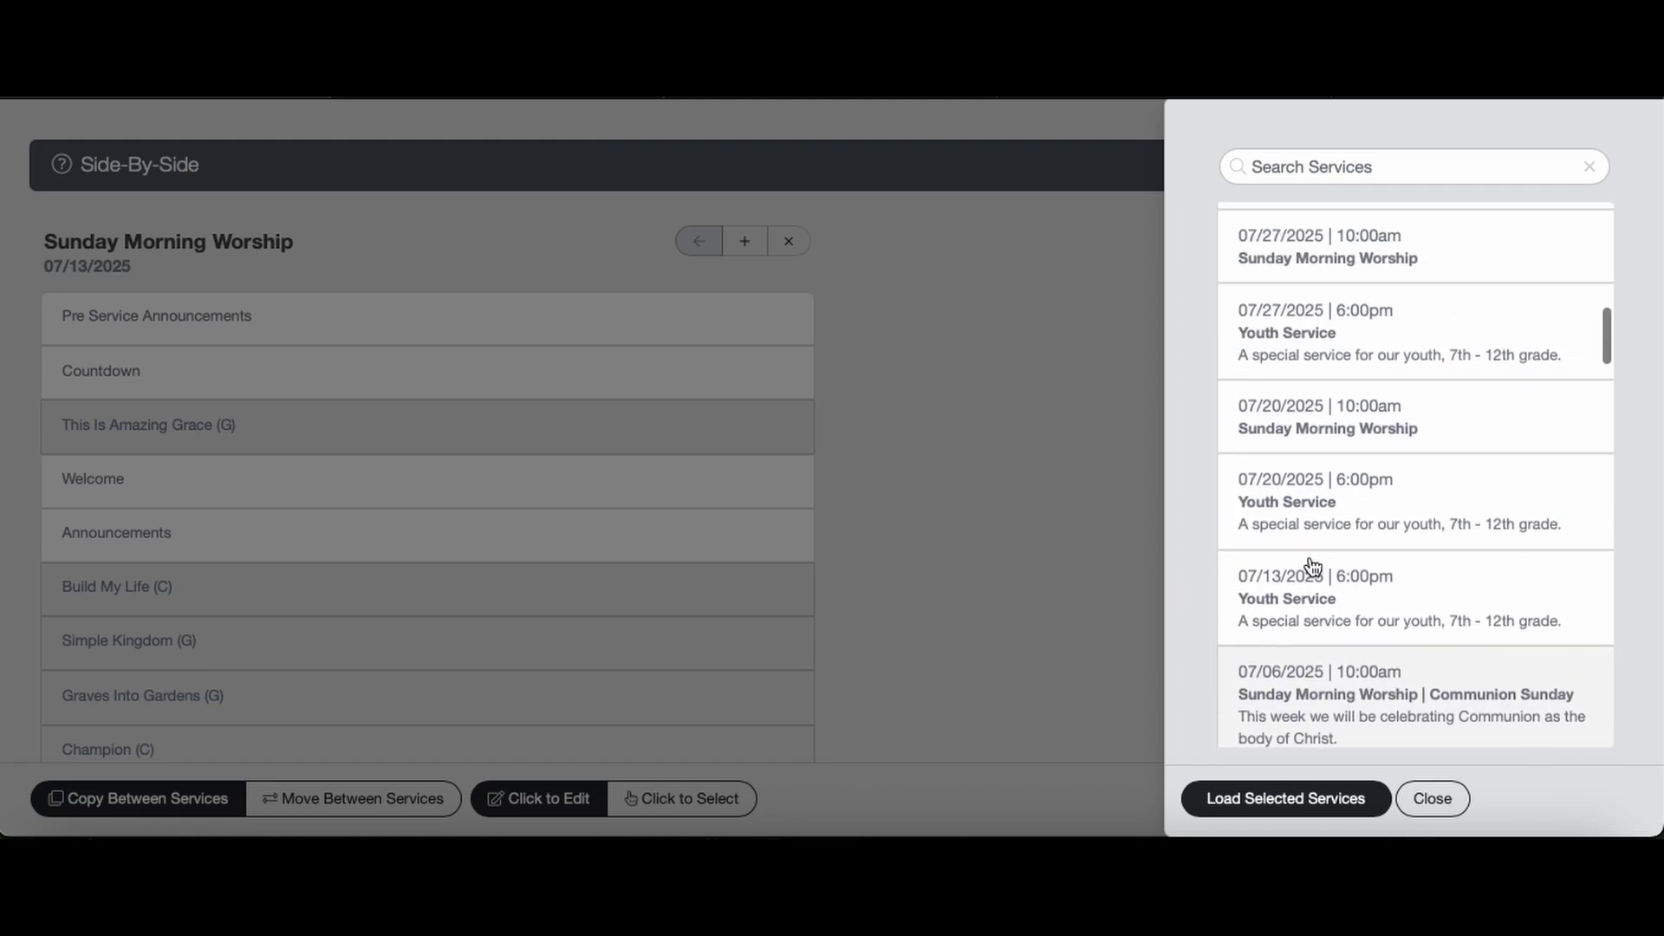
pyautogui.click(1305, 482)
pyautogui.scroll(2, 1305, 482)
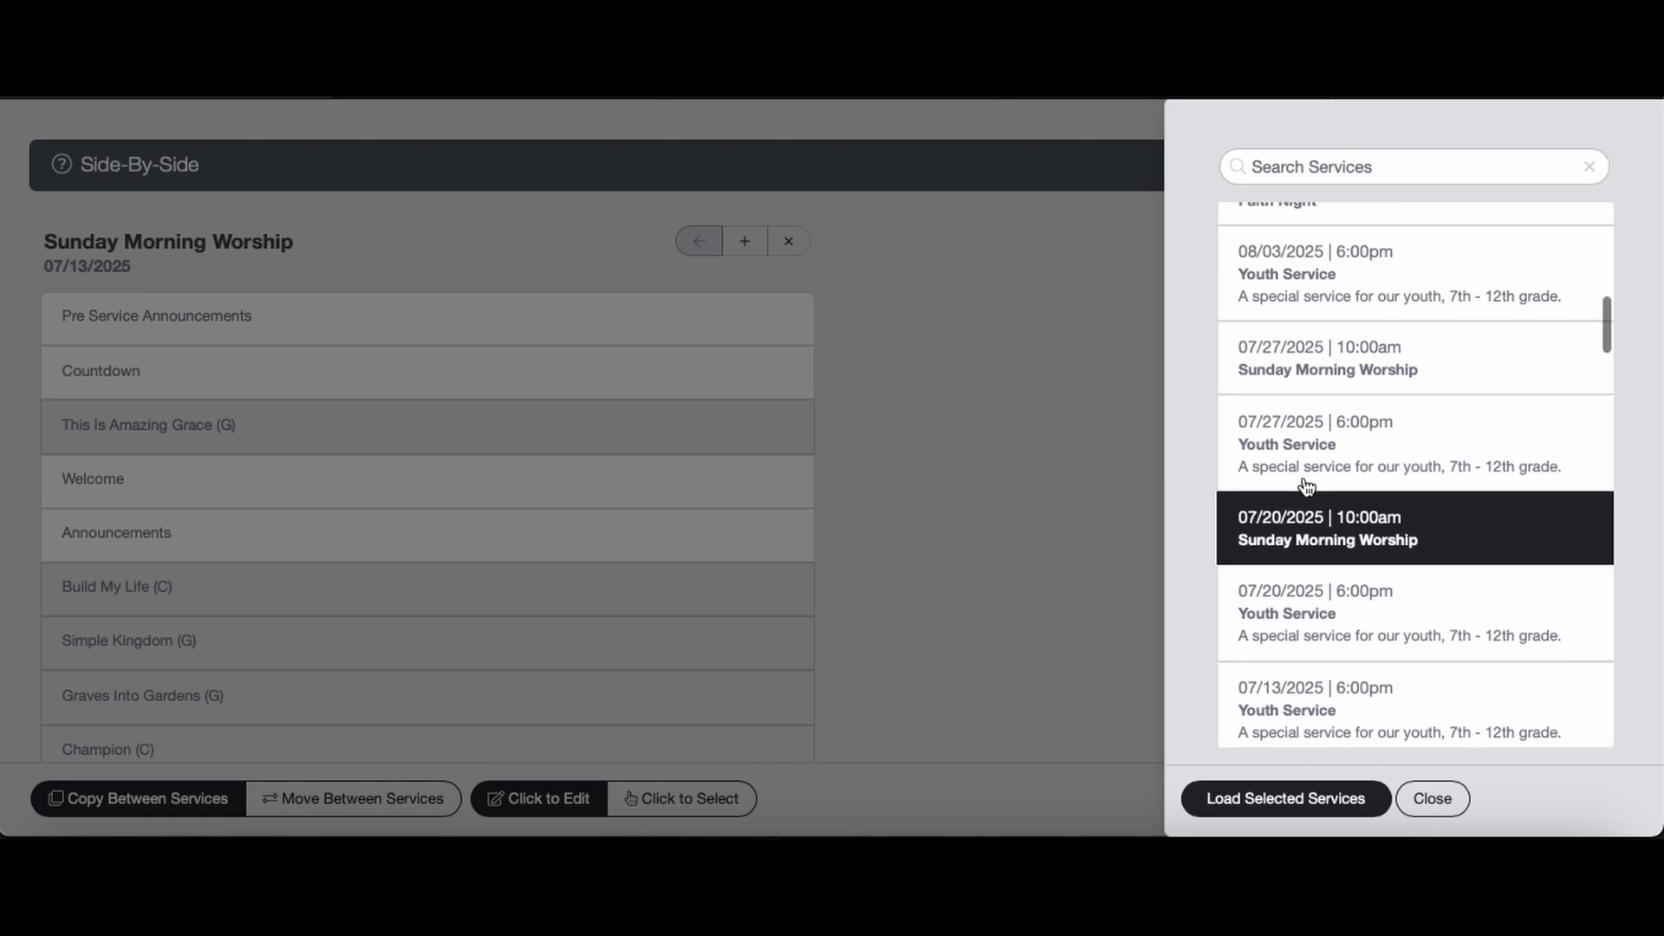
pyautogui.scroll(1, 1305, 483)
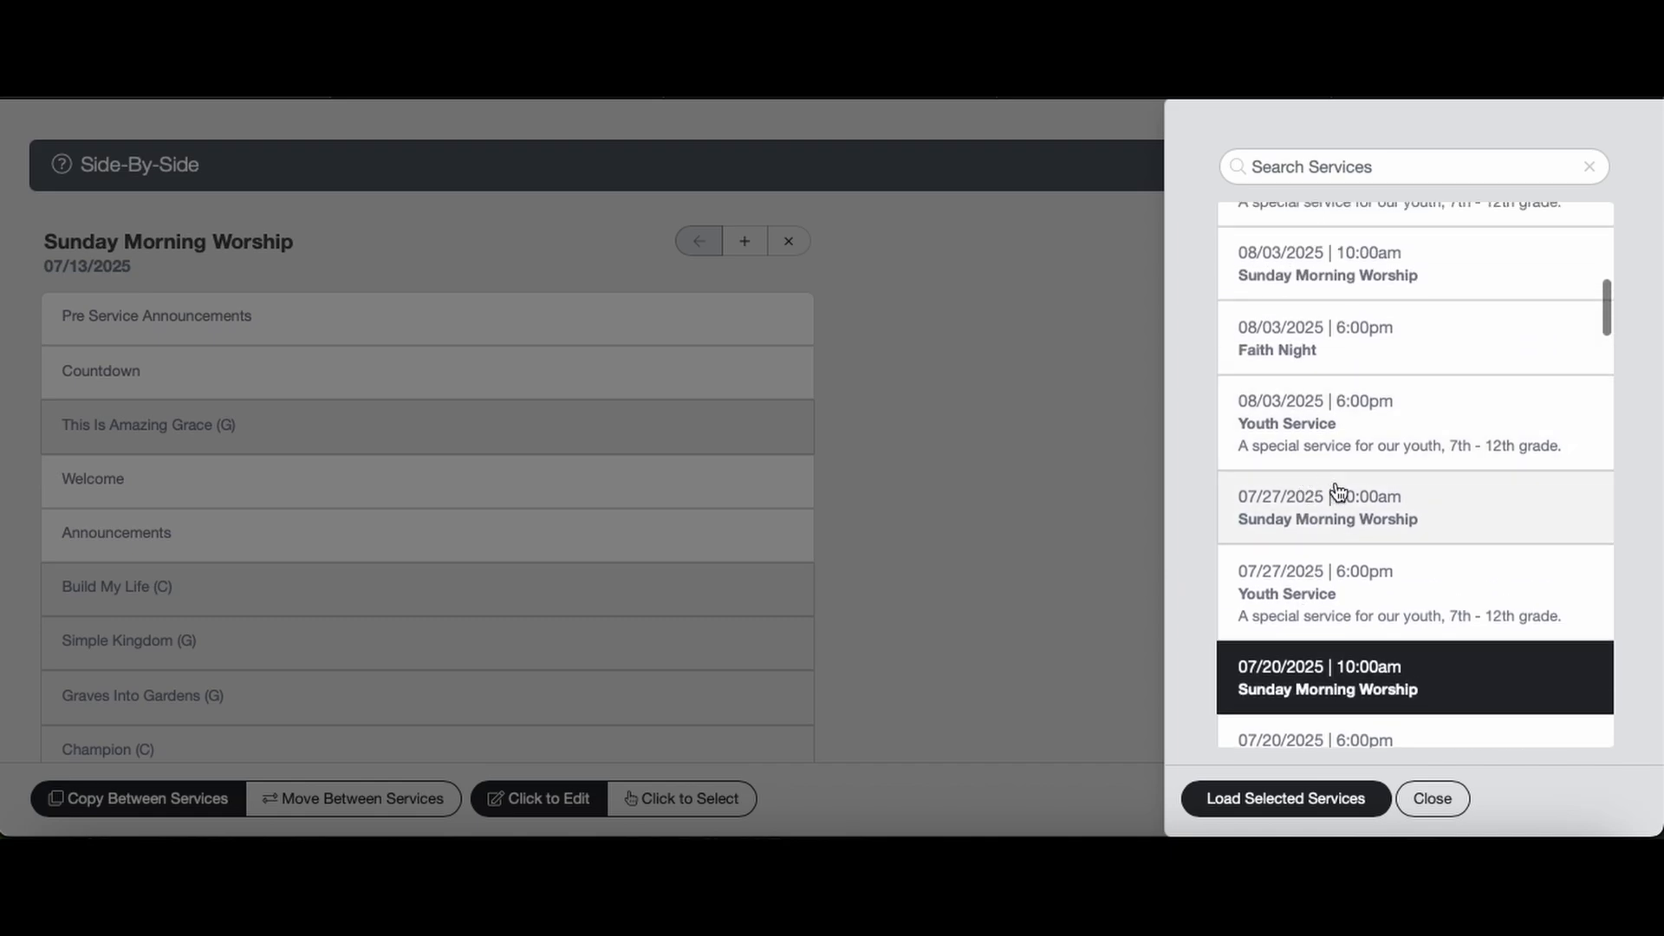
pyautogui.click(1317, 525)
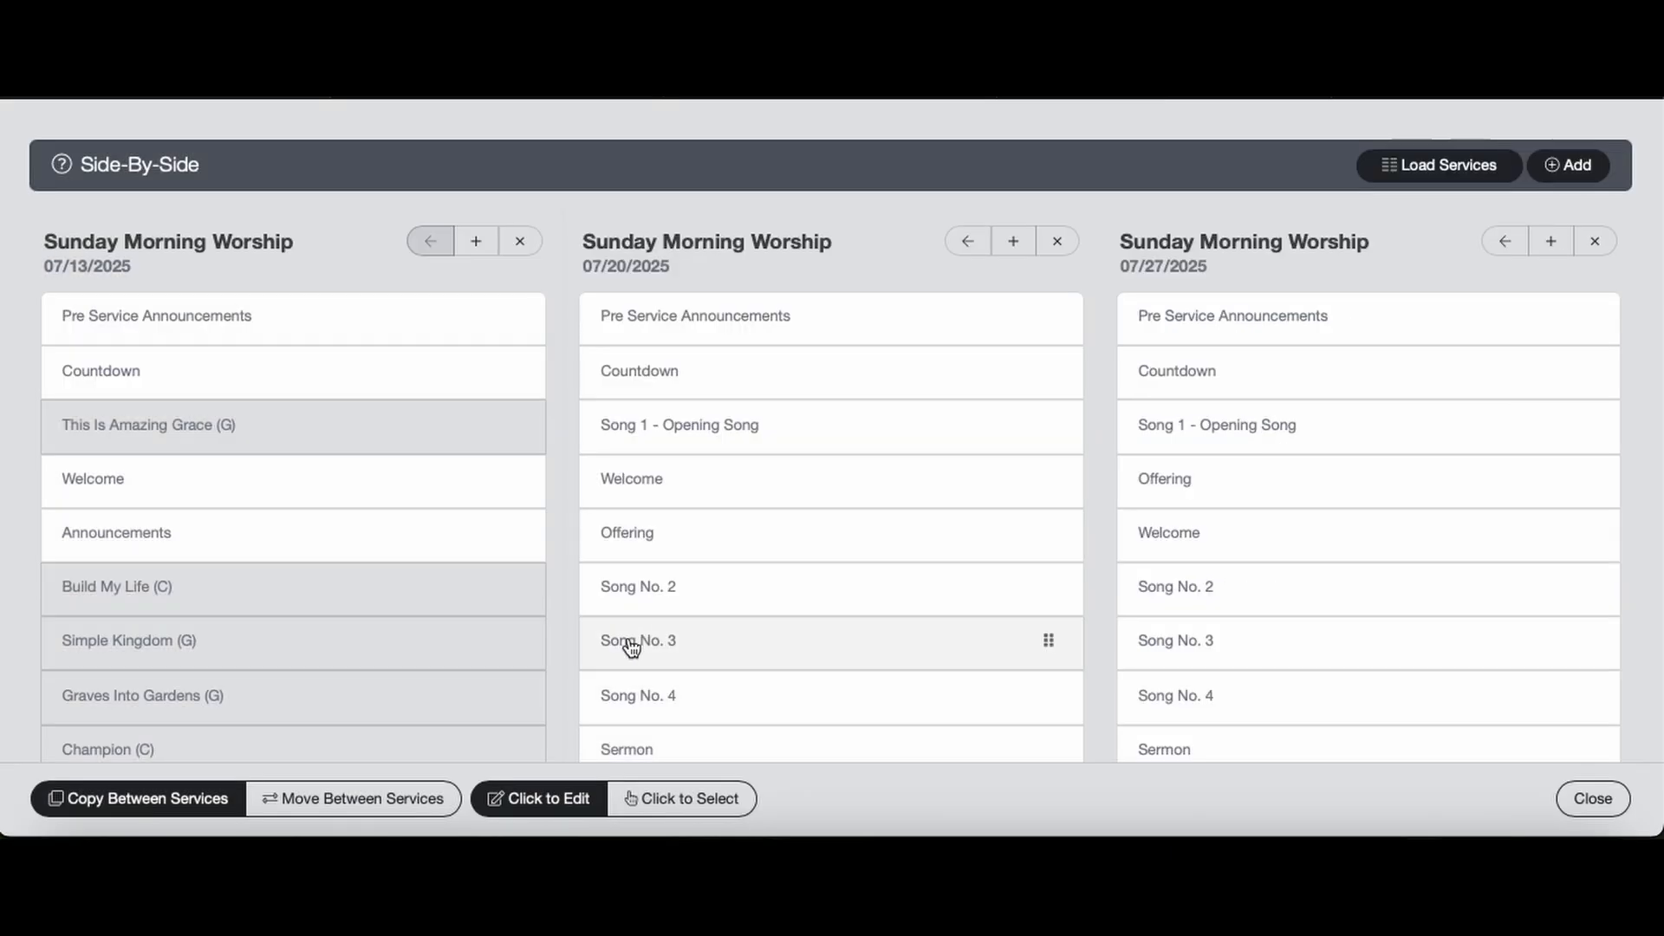
# Show all teams in the Side-By-Side scheduling roles and bring the RAV KIDS Leaders assignments into view.
pyautogui.scroll(-10, 628, 642)
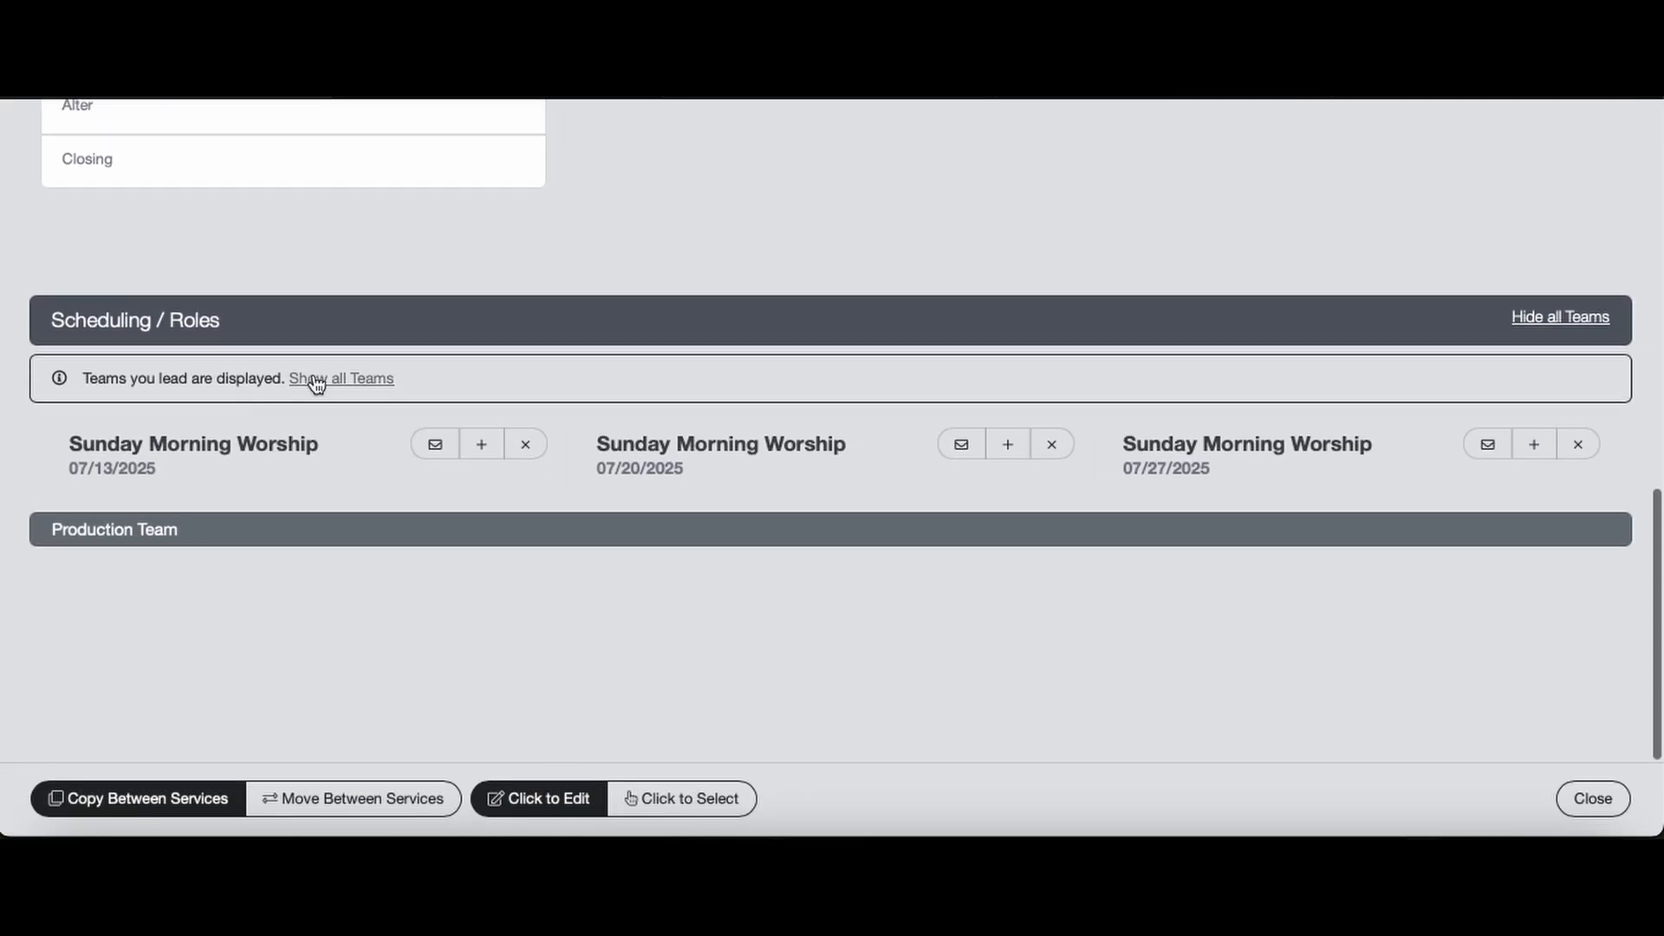
pyautogui.click(317, 379)
pyautogui.scroll(-12, 281, 591)
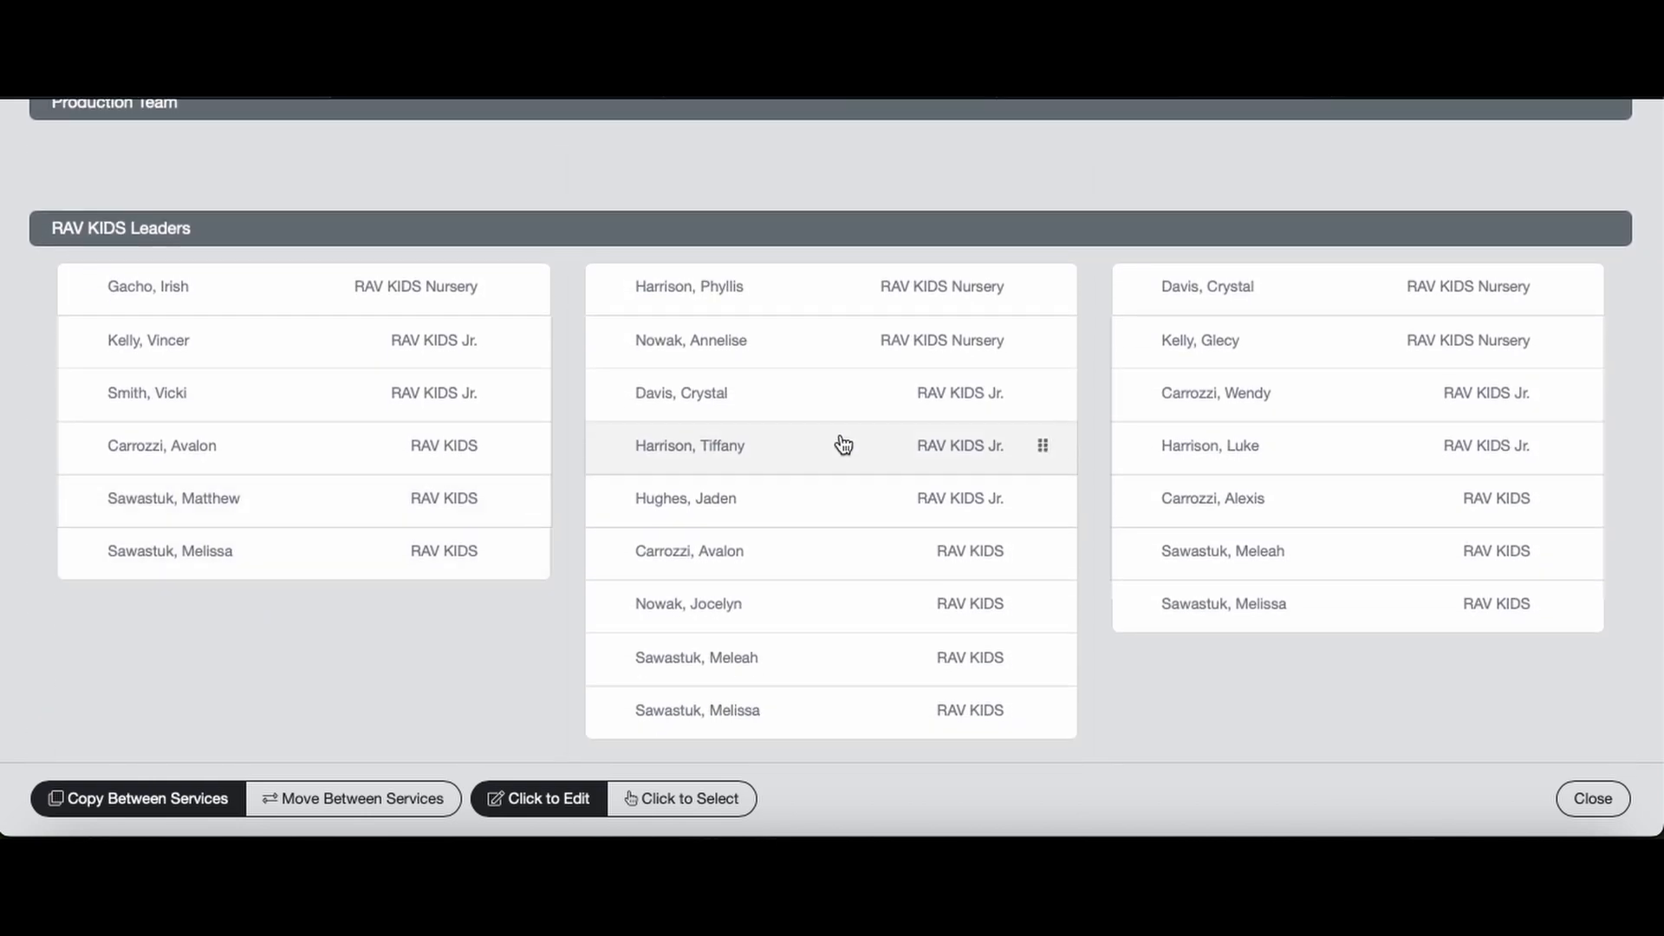
pyautogui.scroll(1, 844, 442)
# In move mode, swap the second RAV KIDS Jr. person of 07/20/2025 with the first of 07/27/2025, and reverse the swap.
pyautogui.click(382, 799)
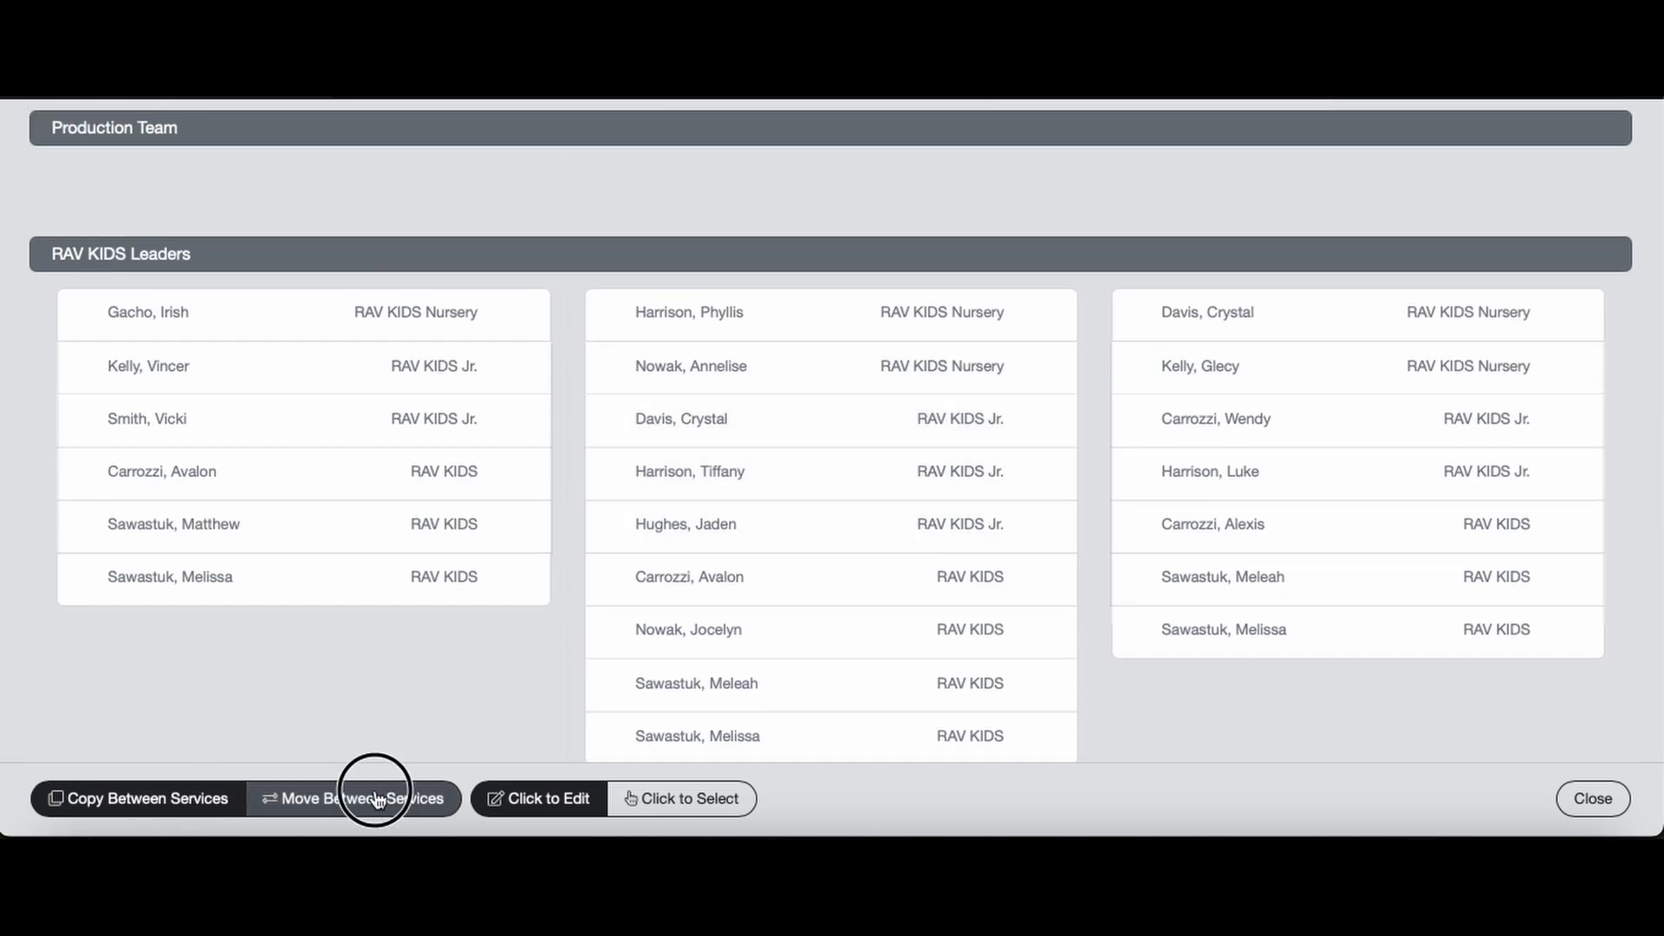
pyautogui.scroll(-4, 411, 729)
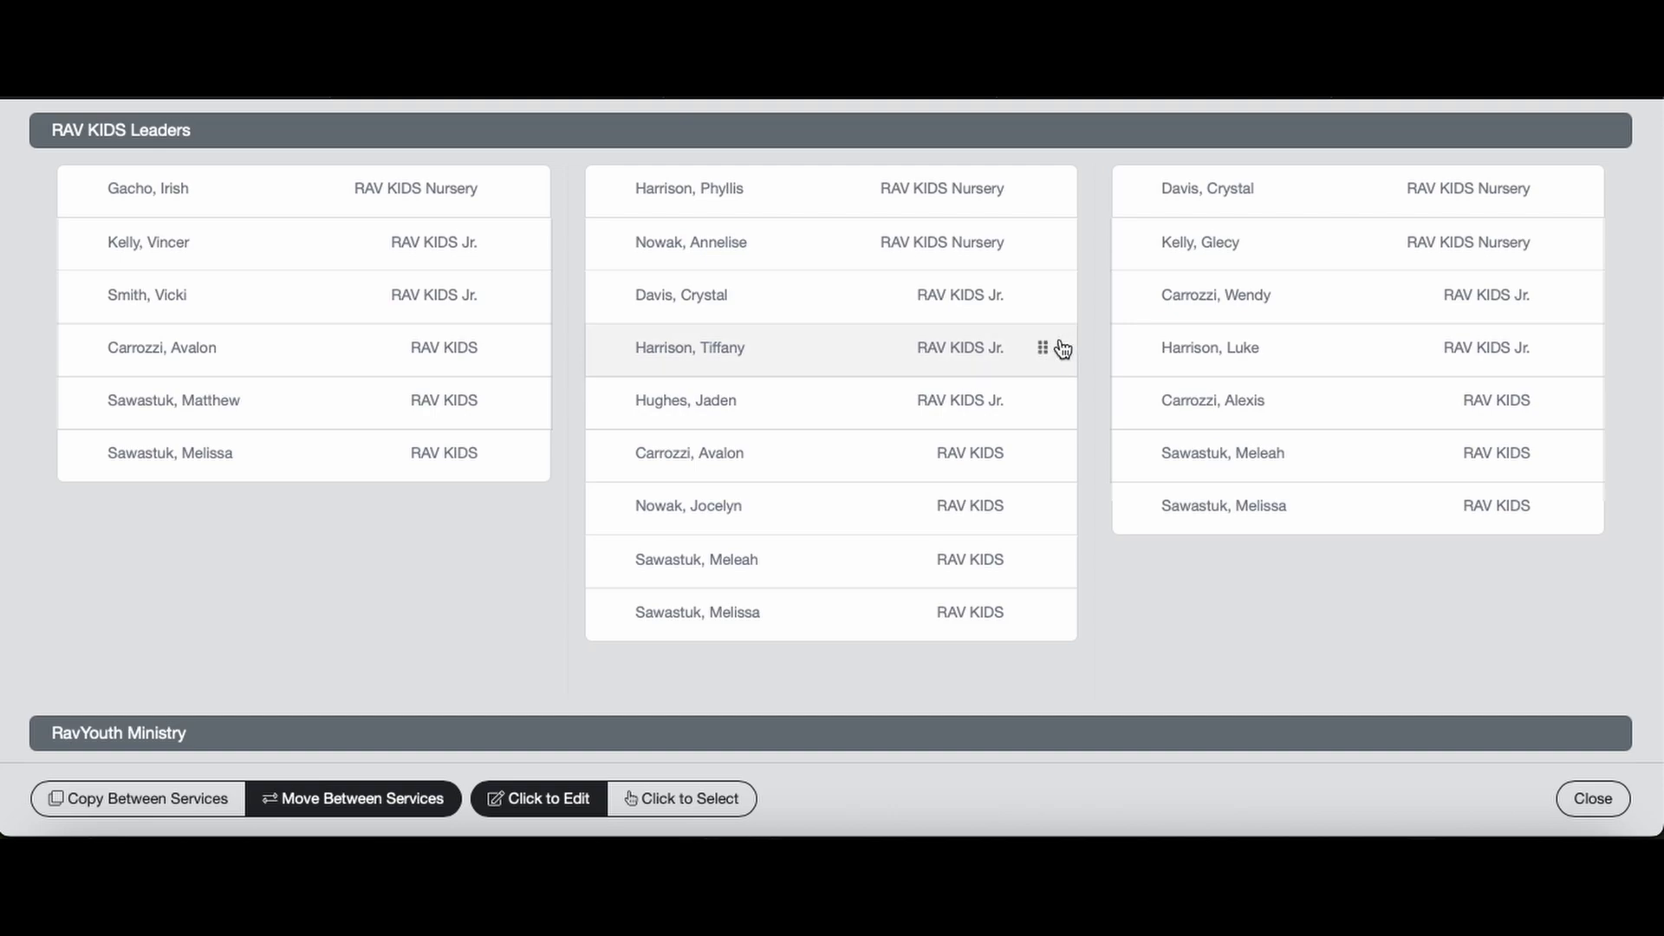
pyautogui.moveTo(1042, 347); pyautogui.dragTo(1502, 299)
pyautogui.moveTo(1572, 343); pyautogui.dragTo(1038, 349)
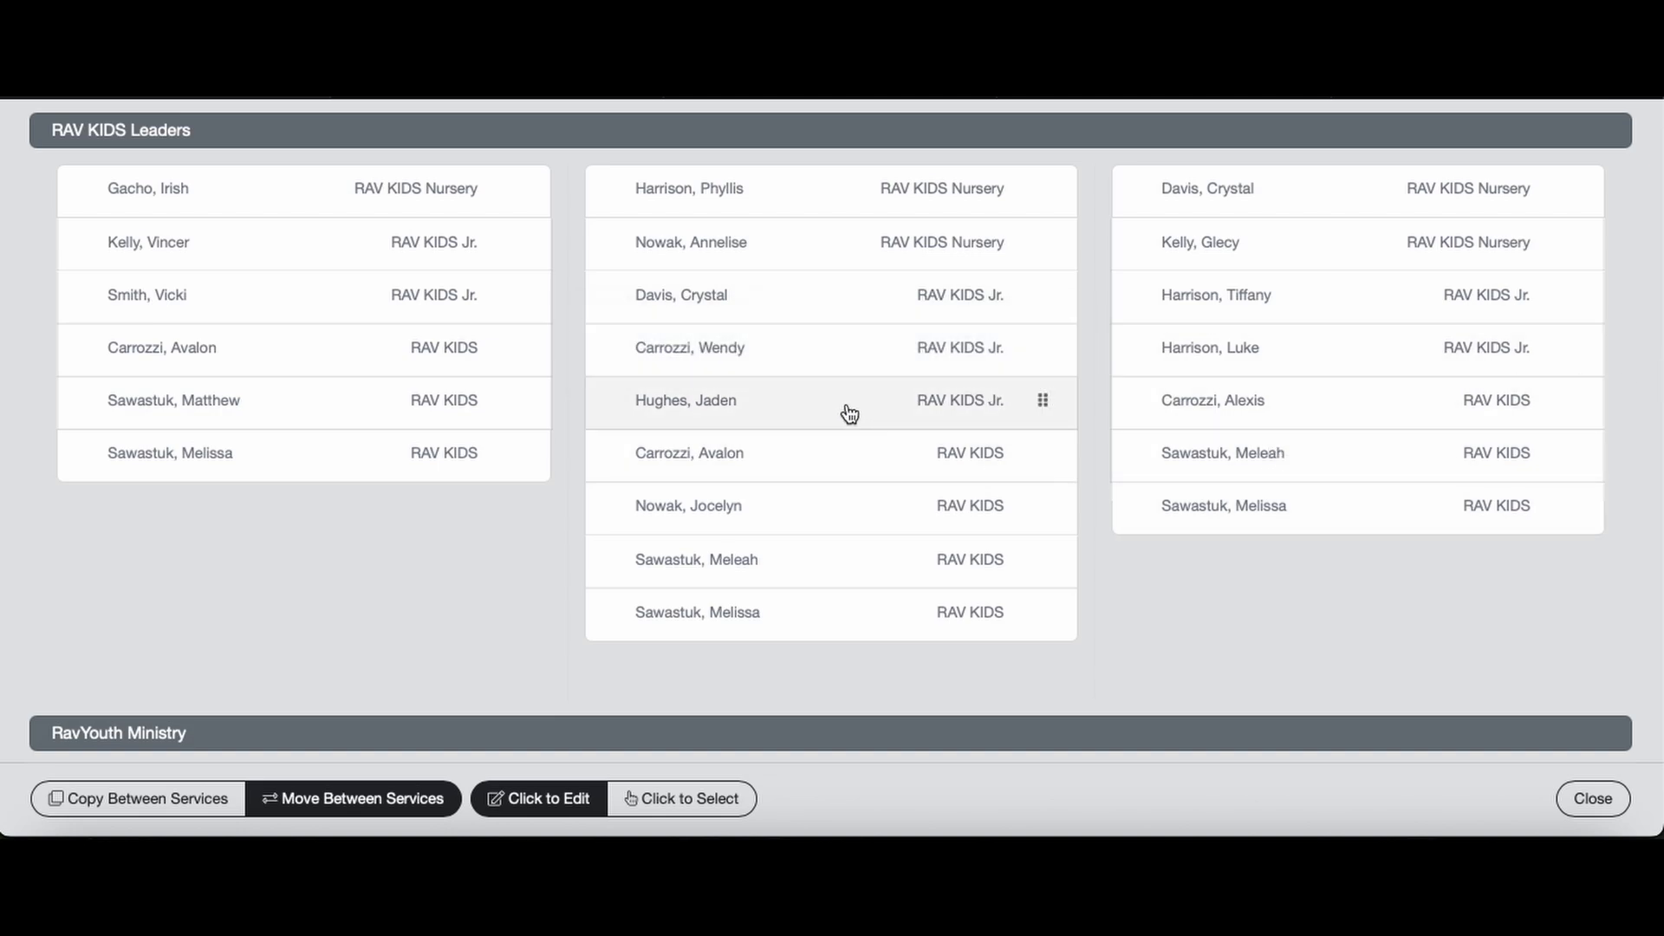
pyautogui.moveTo(1046, 349)
pyautogui.mouseDown()
pyautogui.moveTo(1193, 330)
pyautogui.moveTo(1512, 346)
pyautogui.moveTo(1244, 309)
pyautogui.moveTo(1032, 326)
pyautogui.moveTo(1032, 345)
pyautogui.mouseUp()
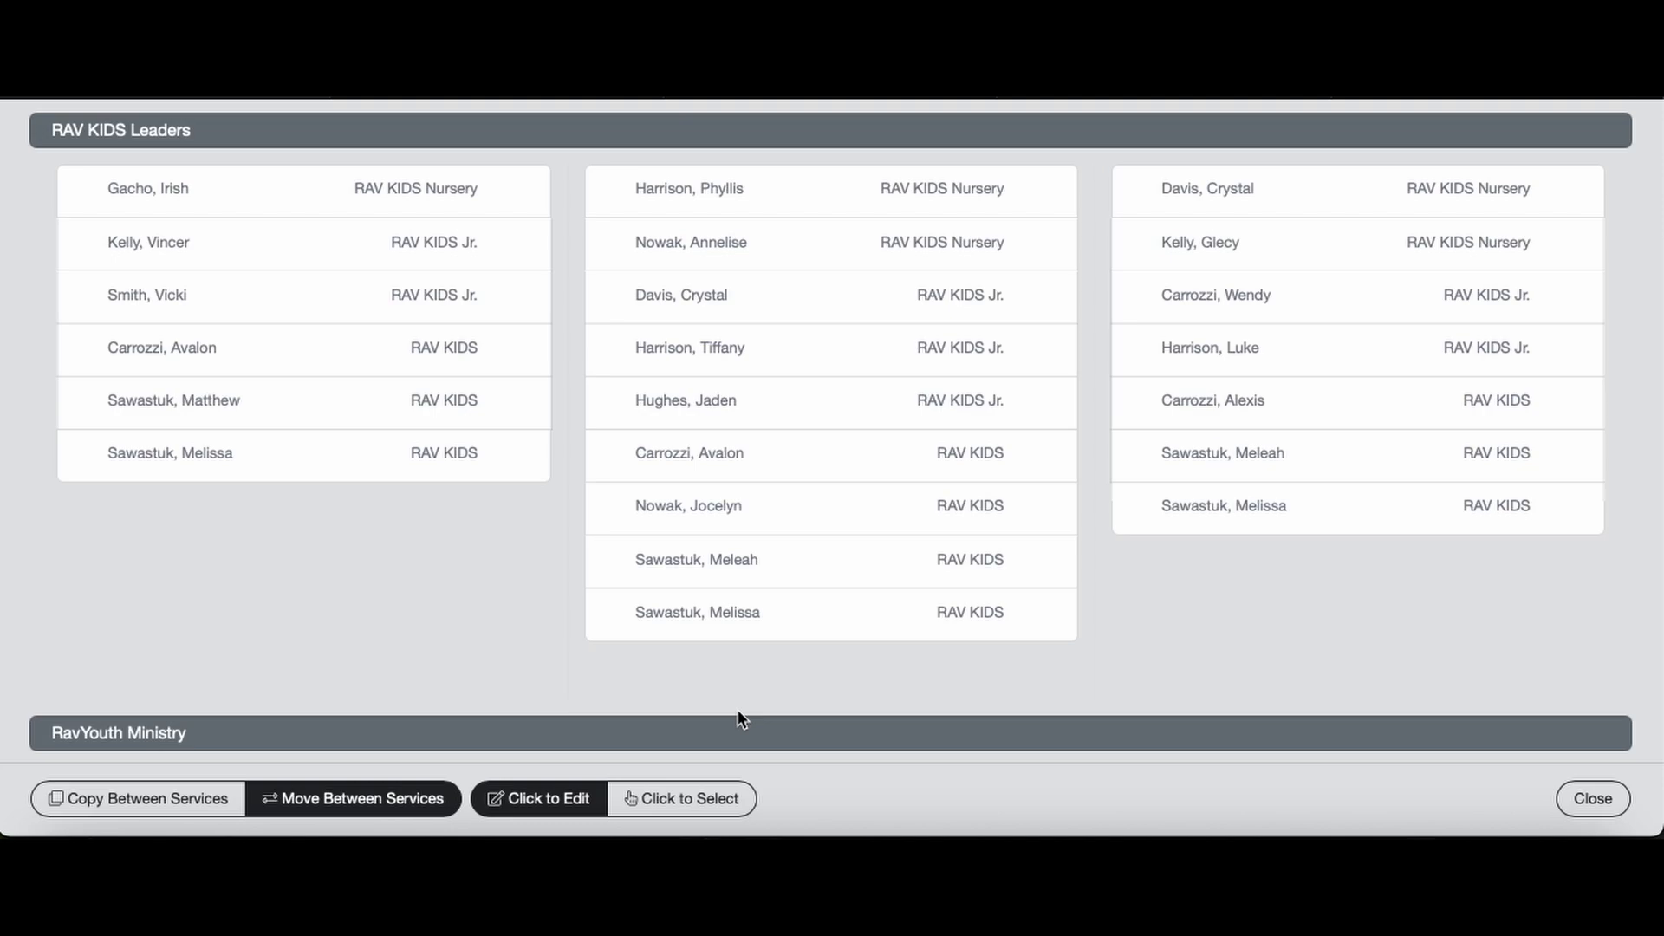
# Try selection mode on the second RAV KIDS Jr. person of the 07/20/2025 service, and return to edit mode.
pyautogui.click(685, 806)
pyautogui.click(754, 348)
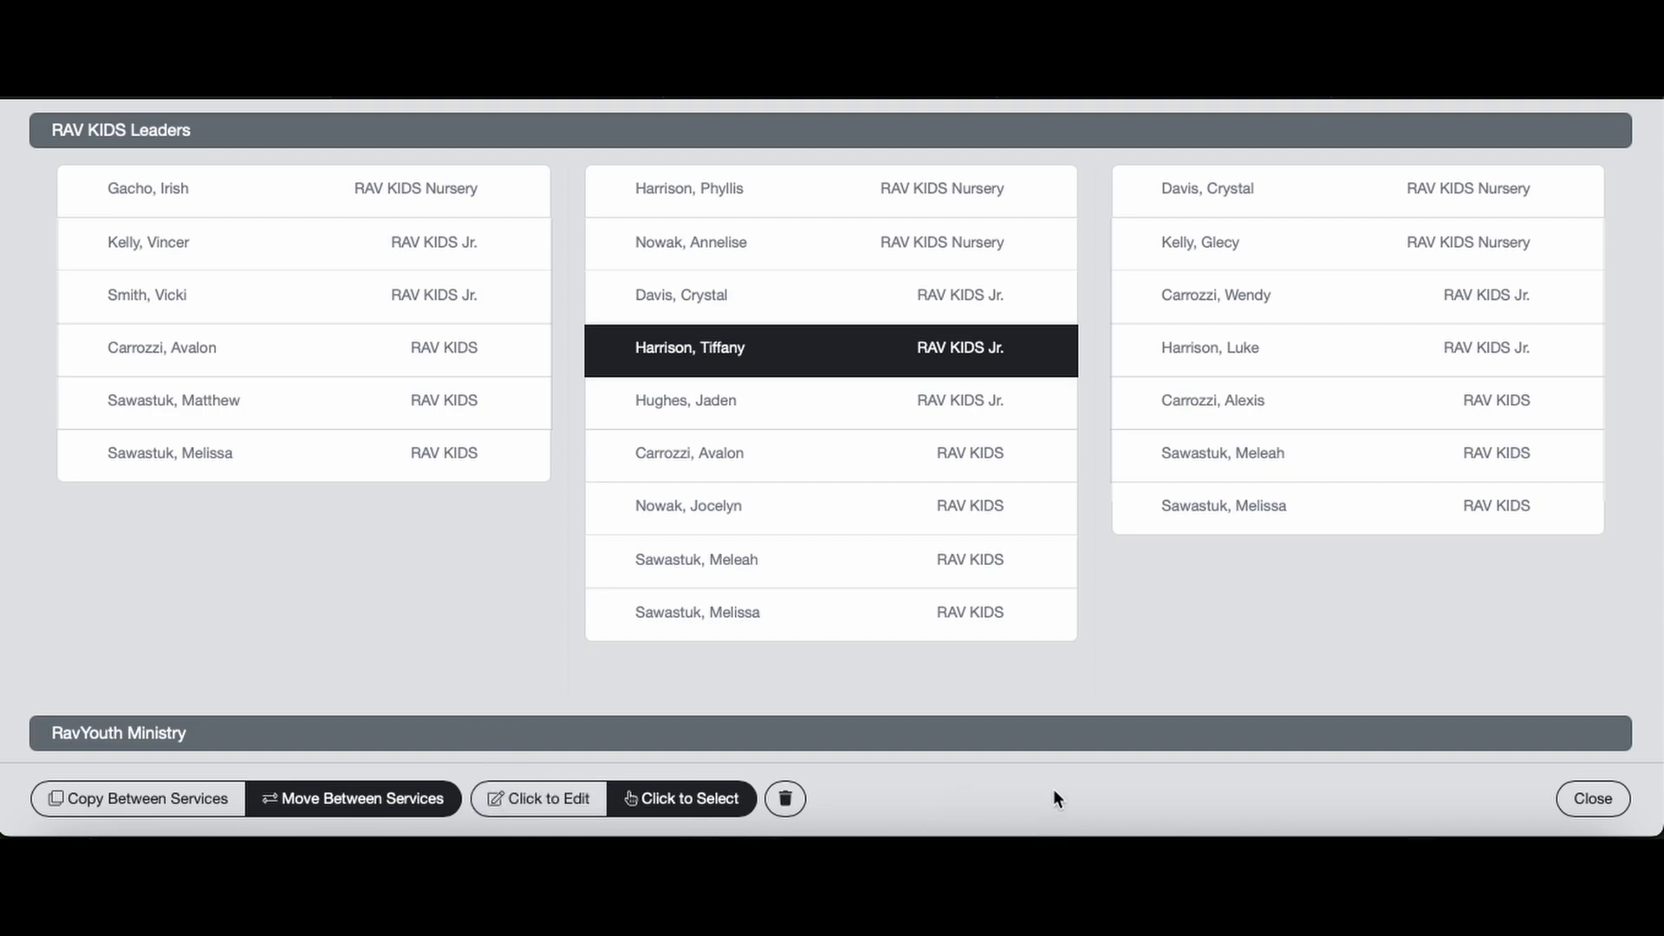
pyautogui.click(547, 799)
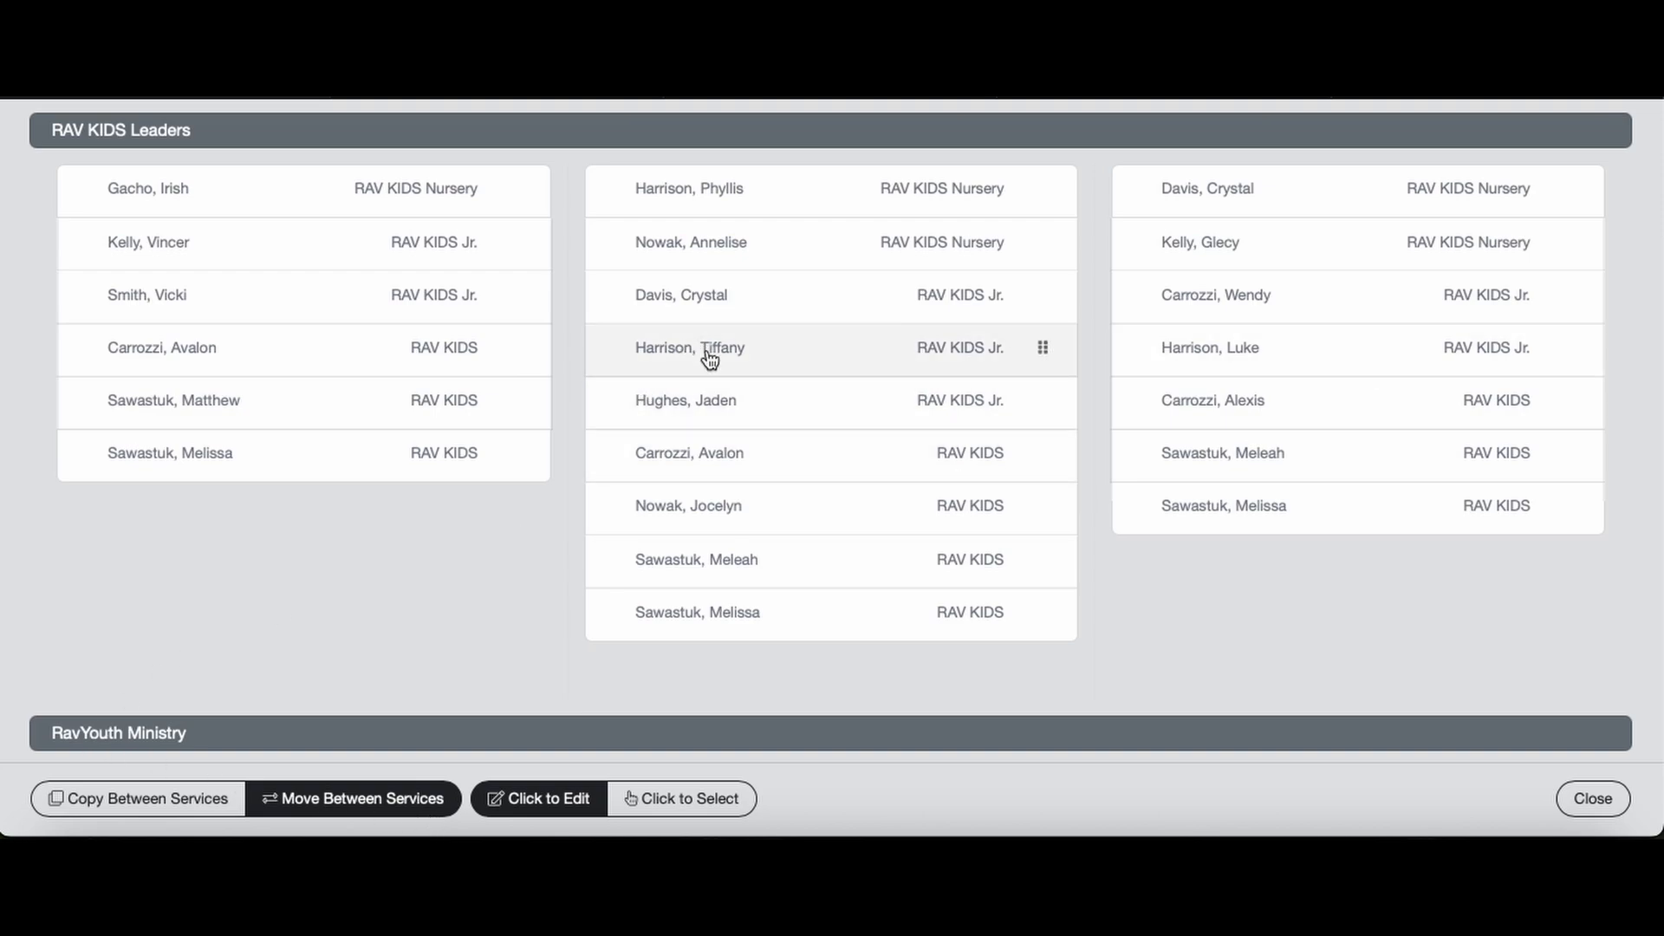
# In copy mode, view the participant status of the second RAV KIDS Jr. person of 07/20/2025, and copy that person to 07/27/2025.
pyautogui.click(139, 802)
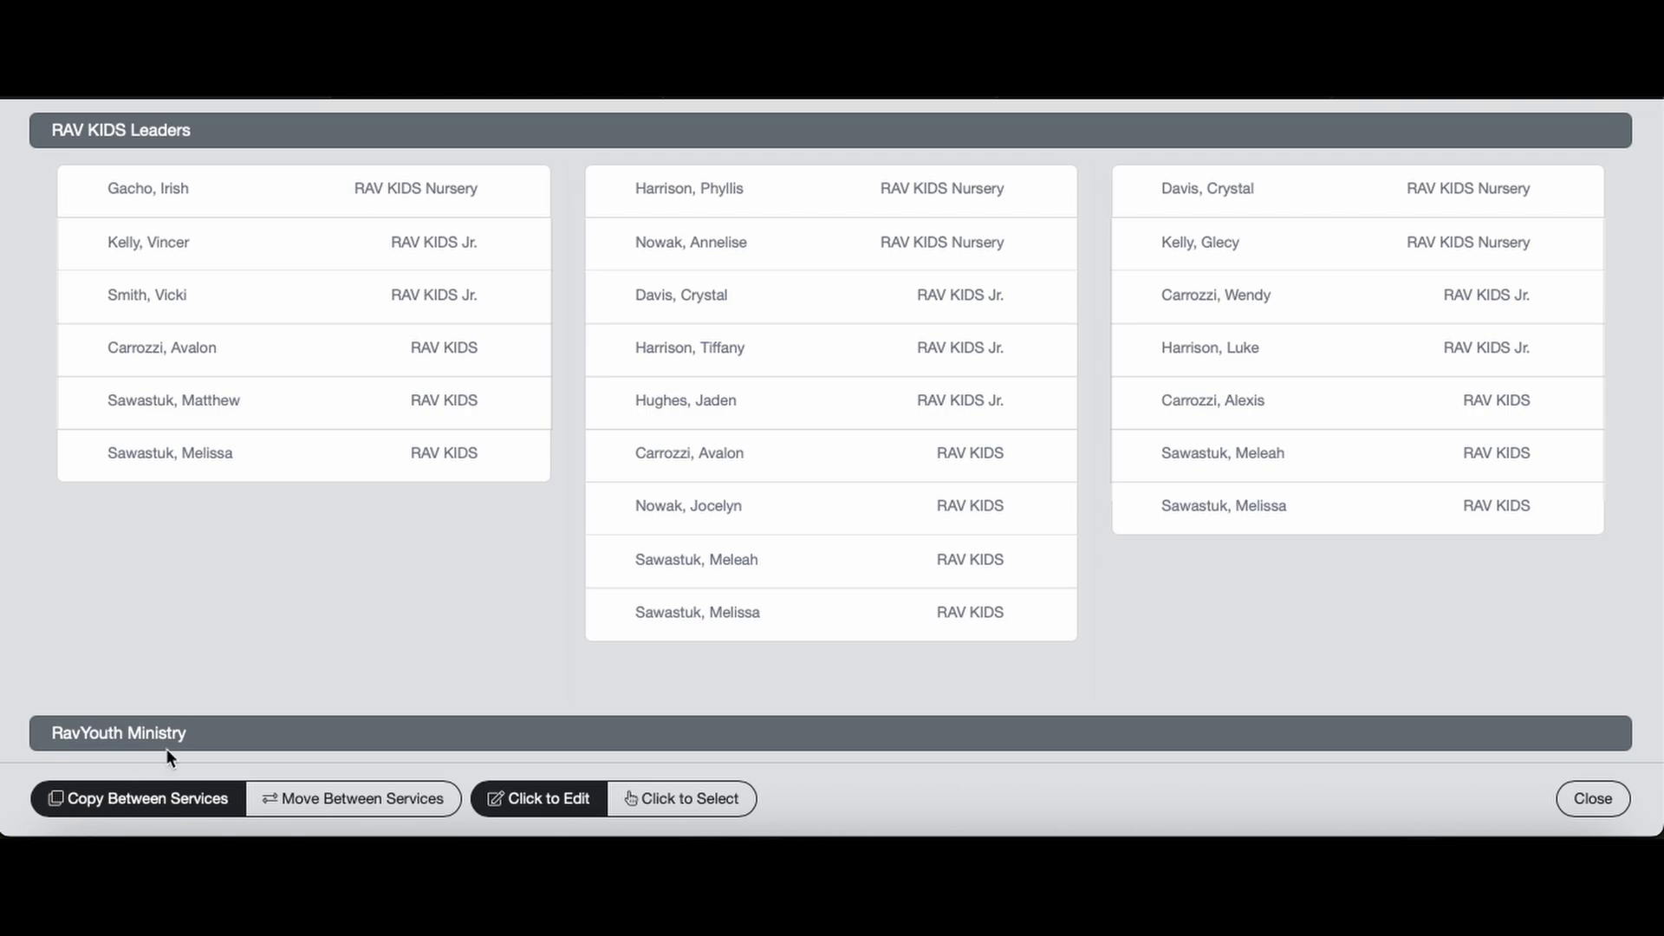
pyautogui.click(897, 357)
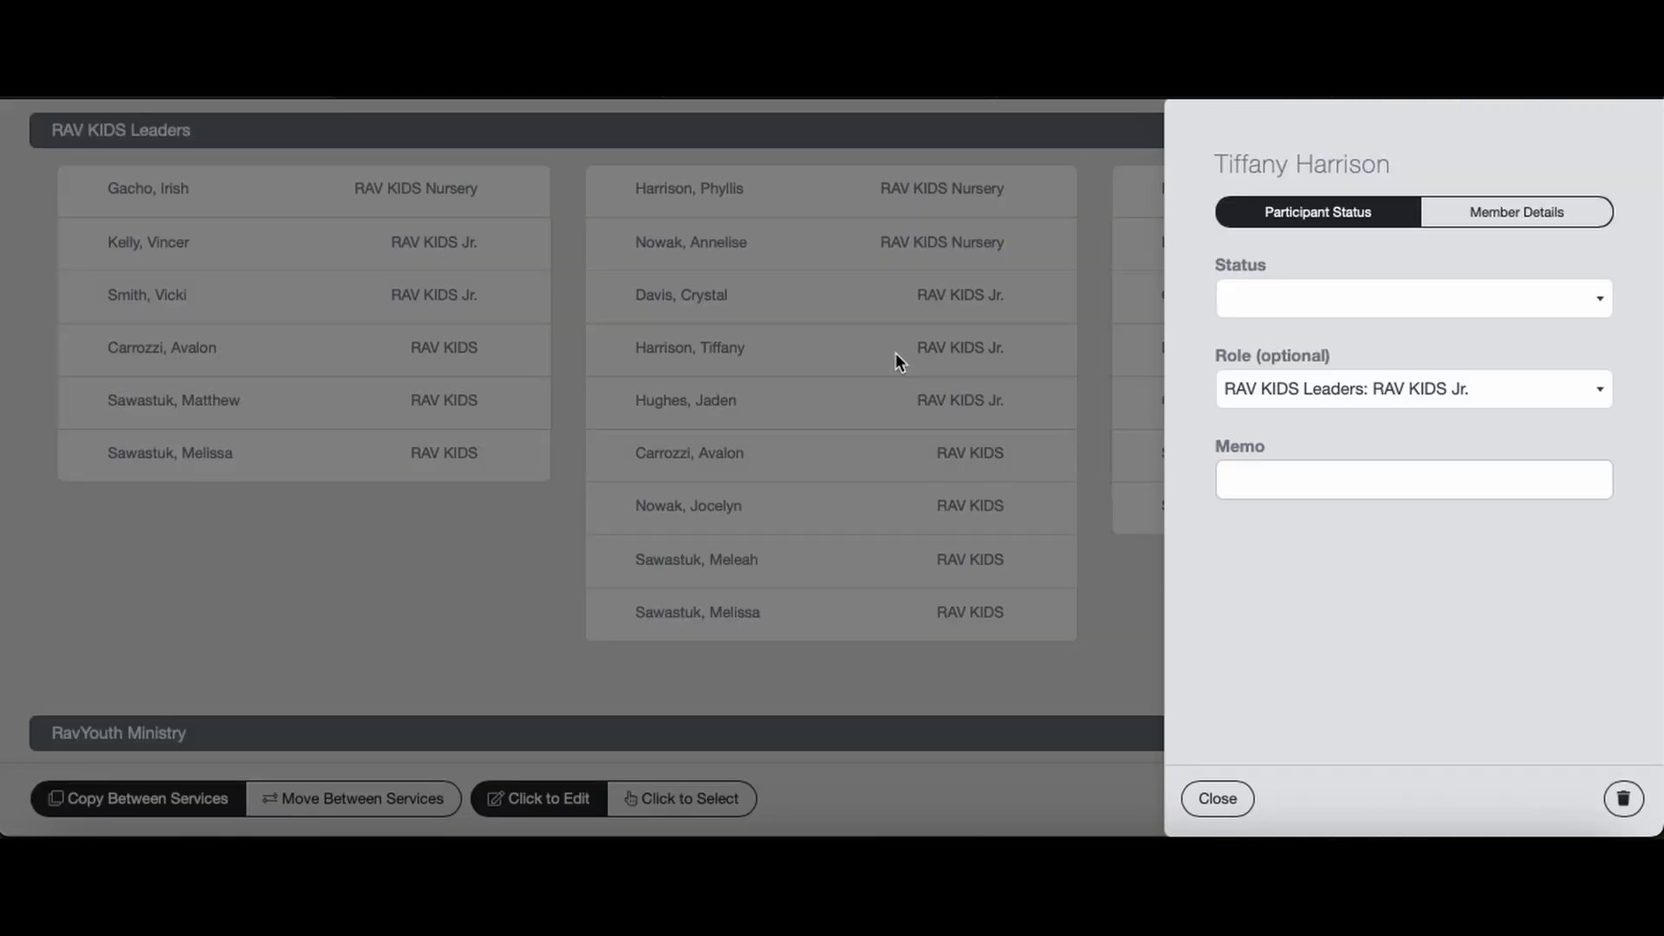
pyautogui.click(1221, 793)
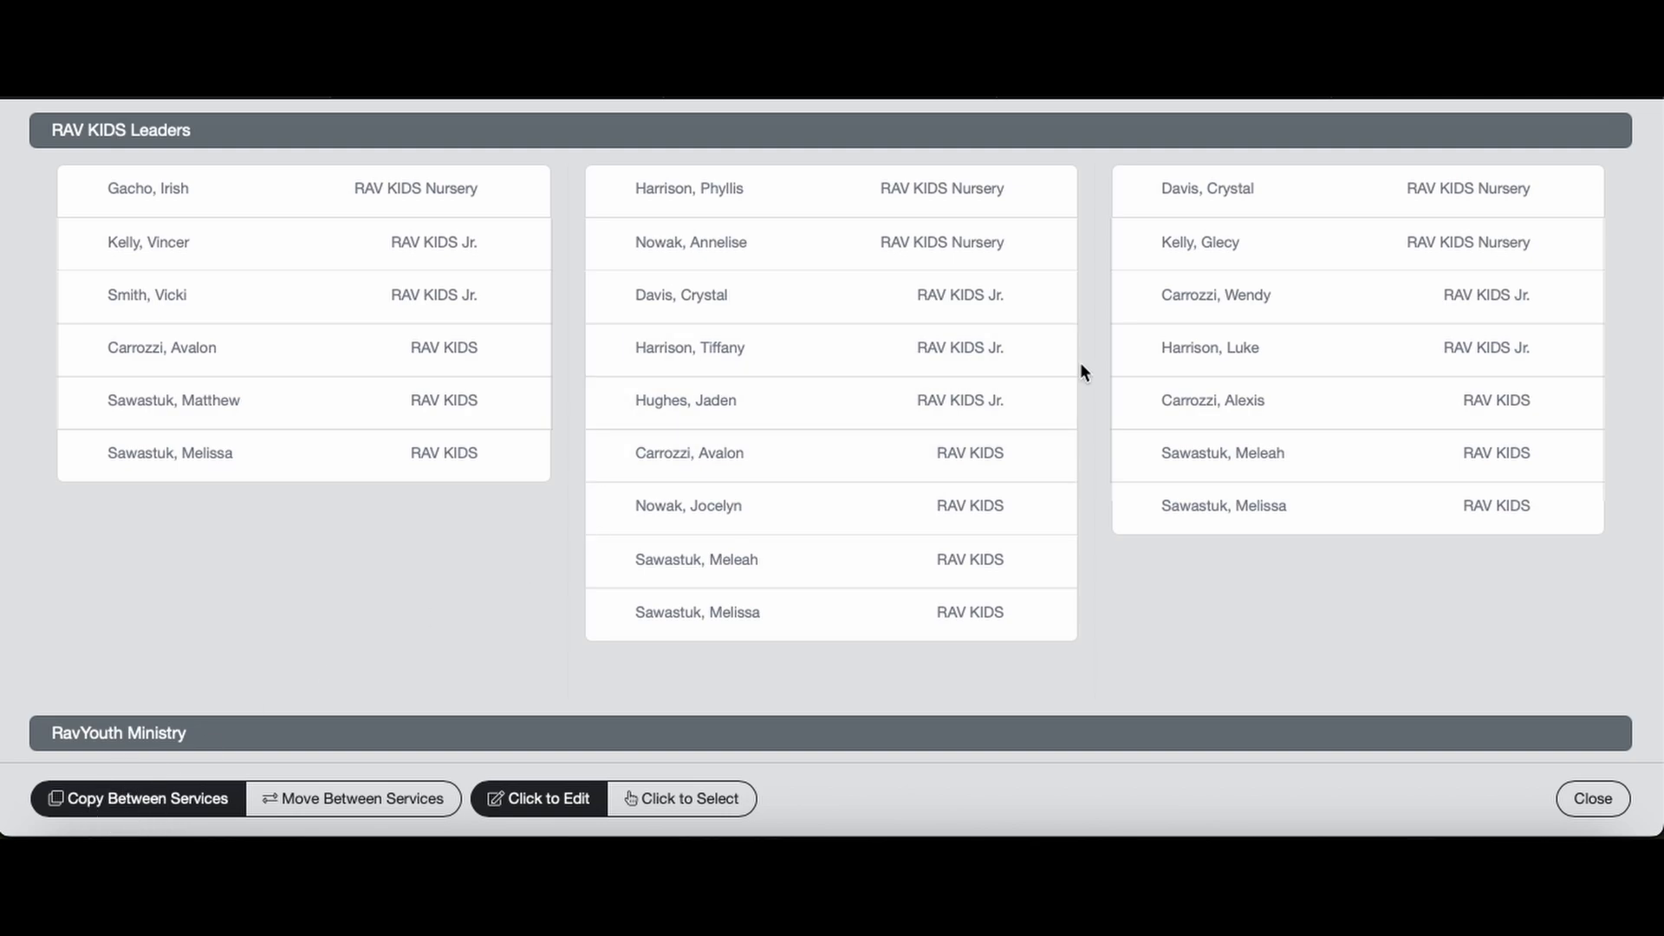
pyautogui.moveTo(1029, 353)
pyautogui.moveTo(1037, 346); pyautogui.dragTo(1505, 340)
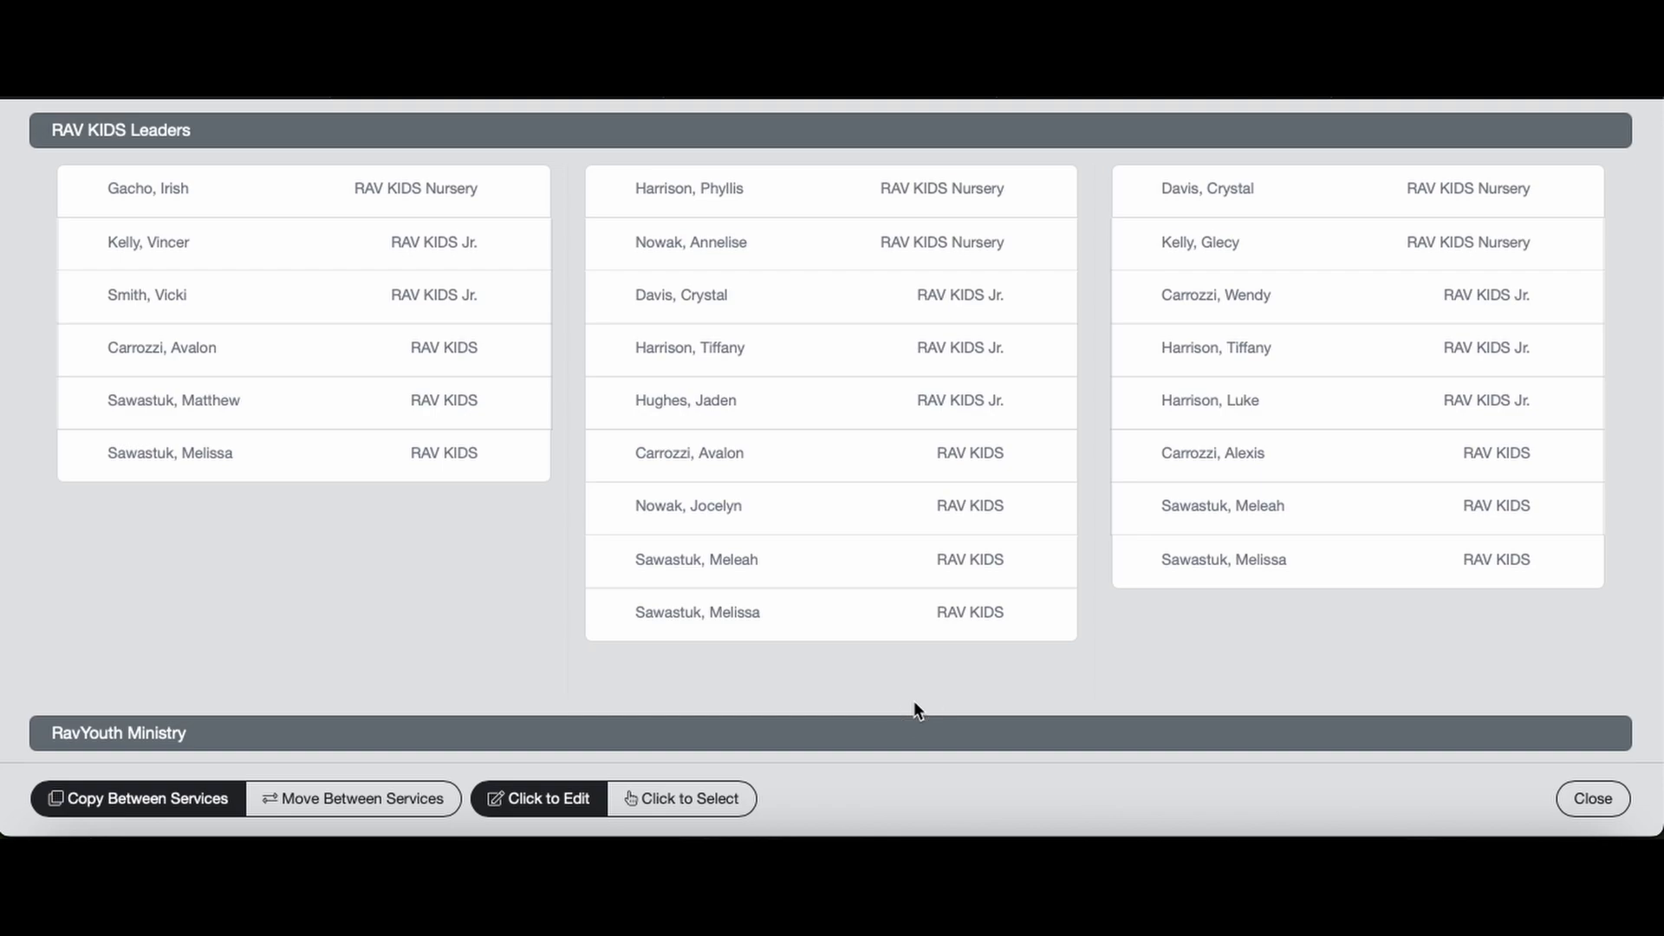
# Switch to moving and selecting, and delete the copied second RAV KIDS Jr. person from the 07/27/2025 service, confirming with "yes".
pyautogui.click(374, 797)
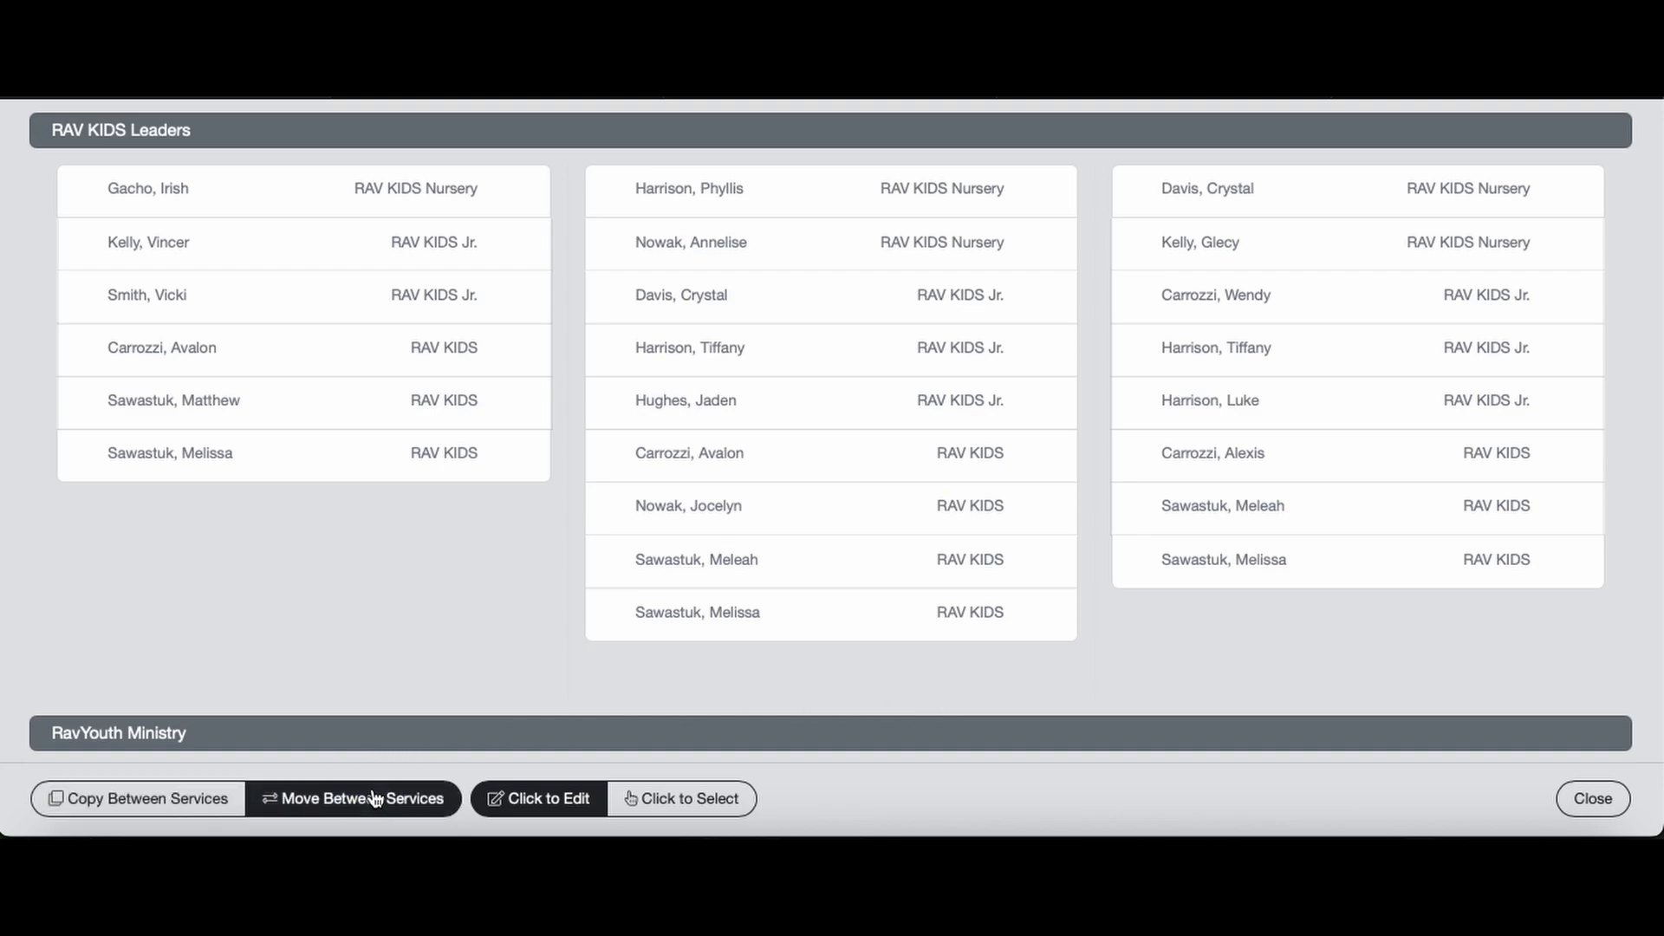
pyautogui.click(711, 801)
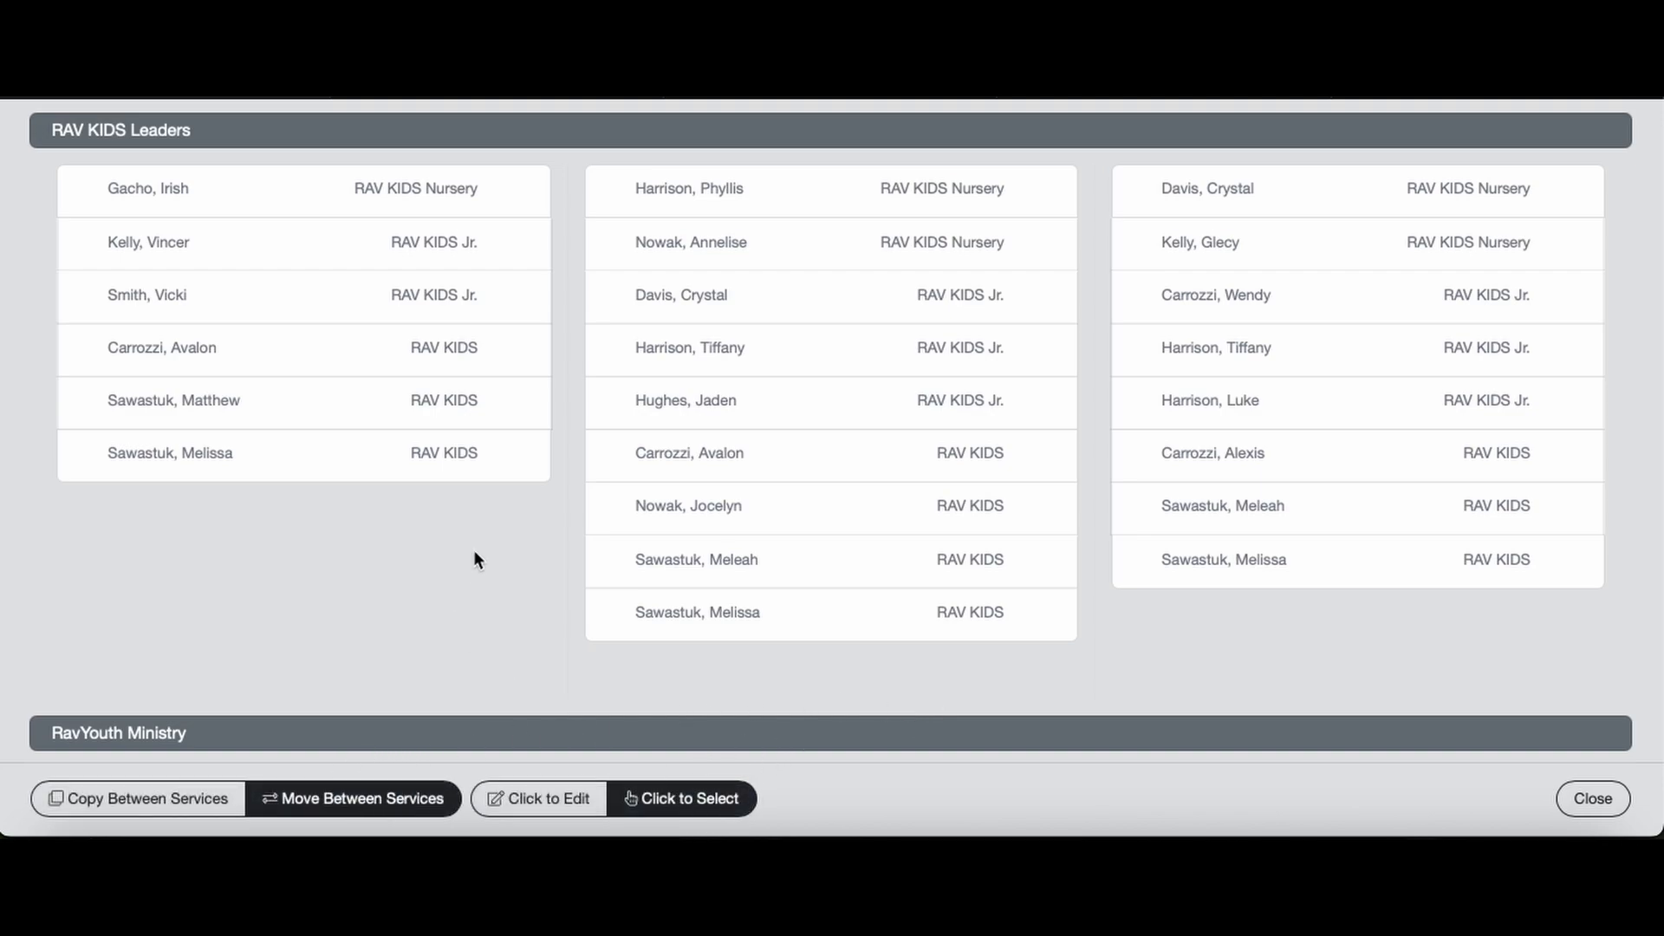
pyautogui.click(1287, 349)
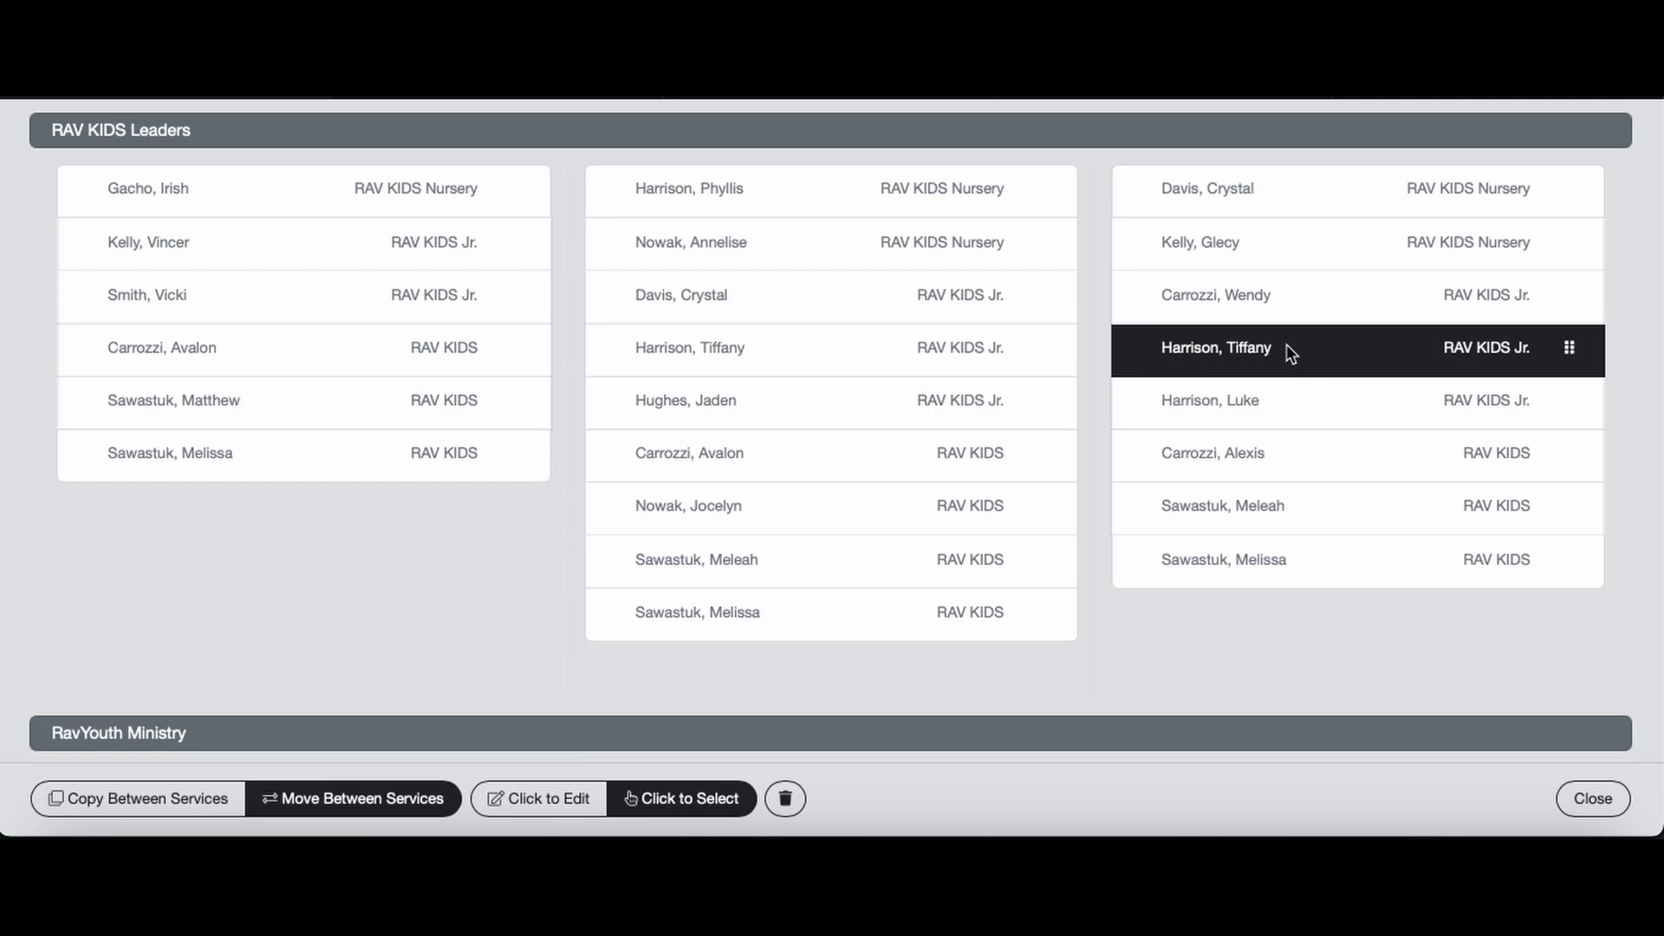
pyautogui.click(789, 802)
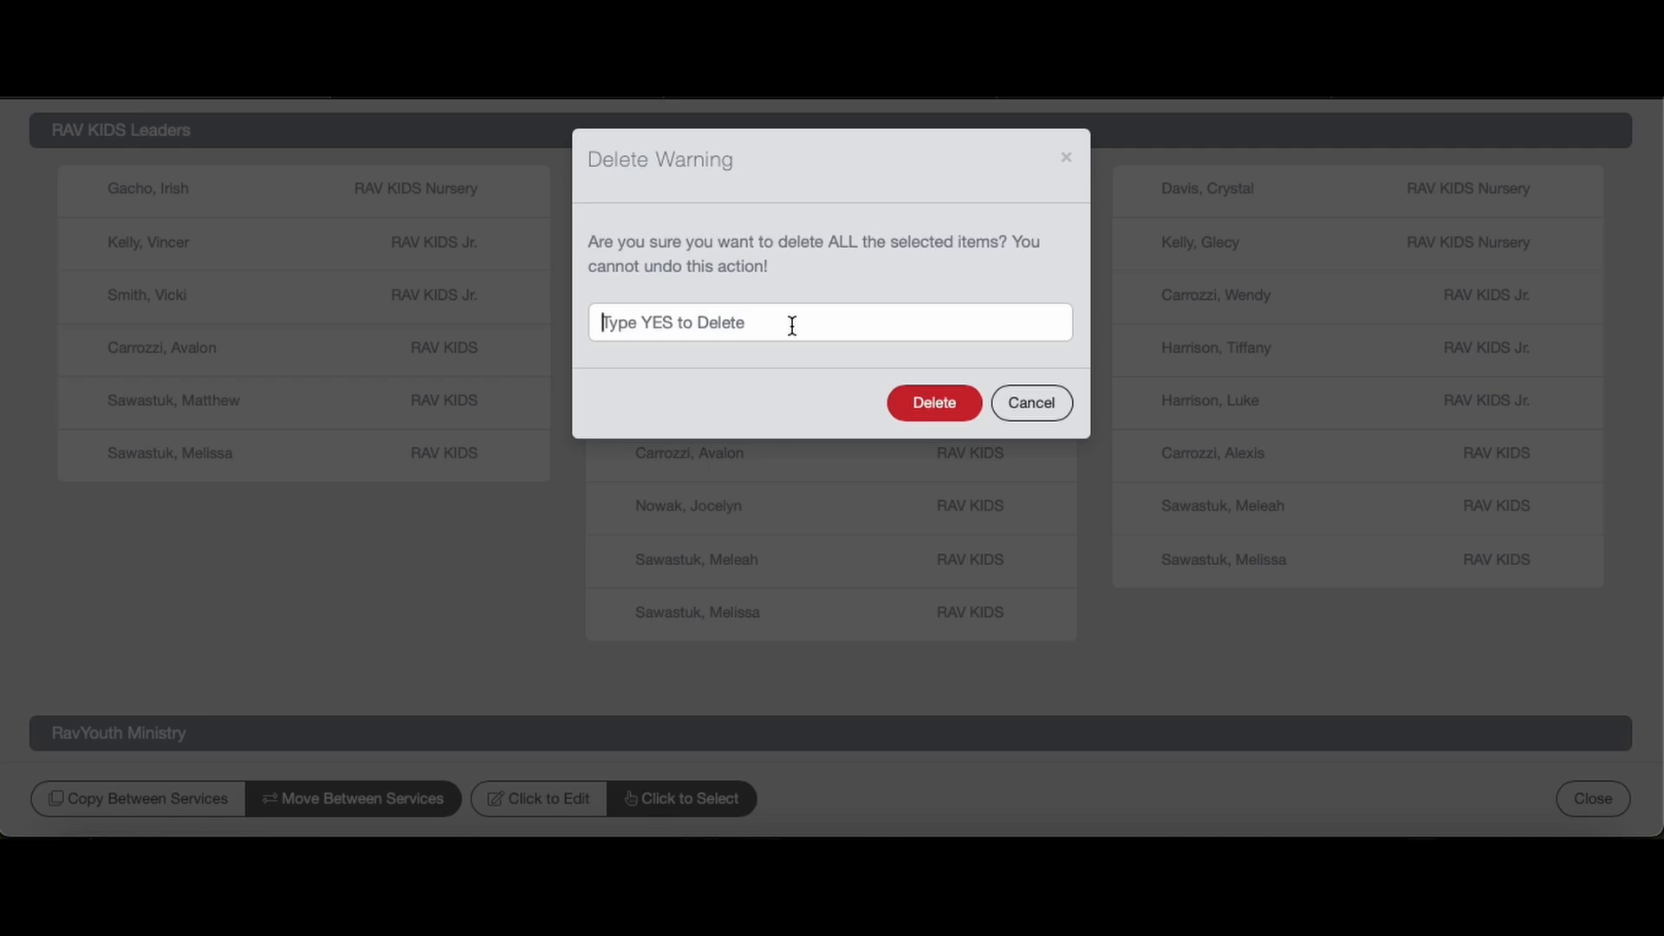
pyautogui.write('yes')
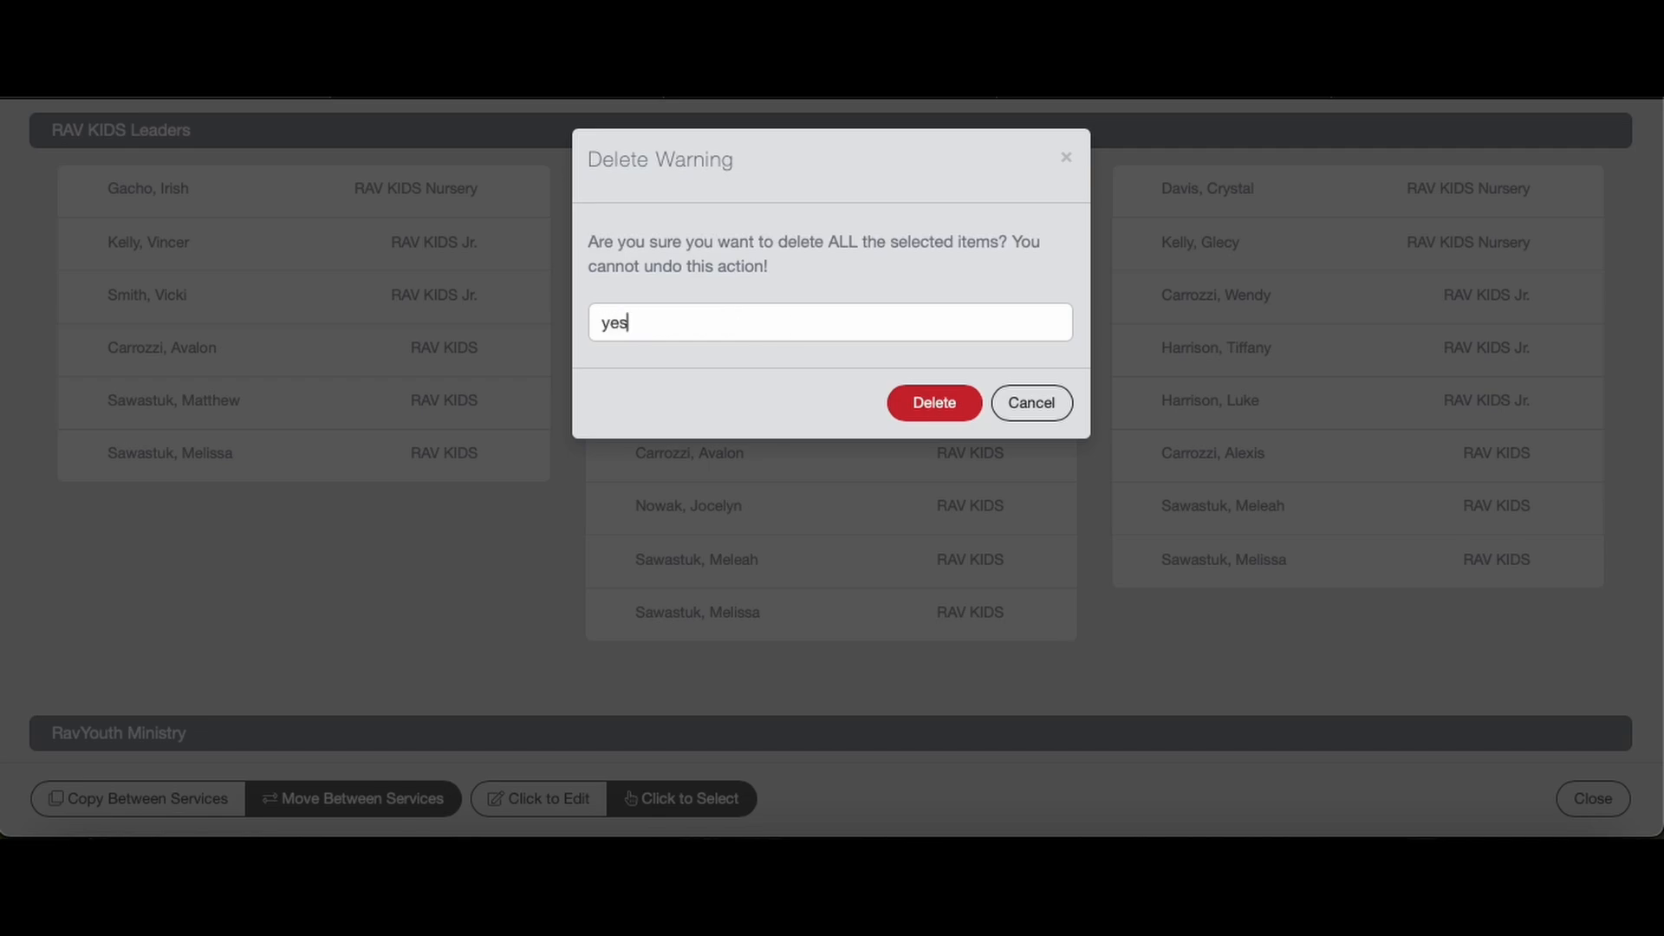
pyautogui.click(925, 403)
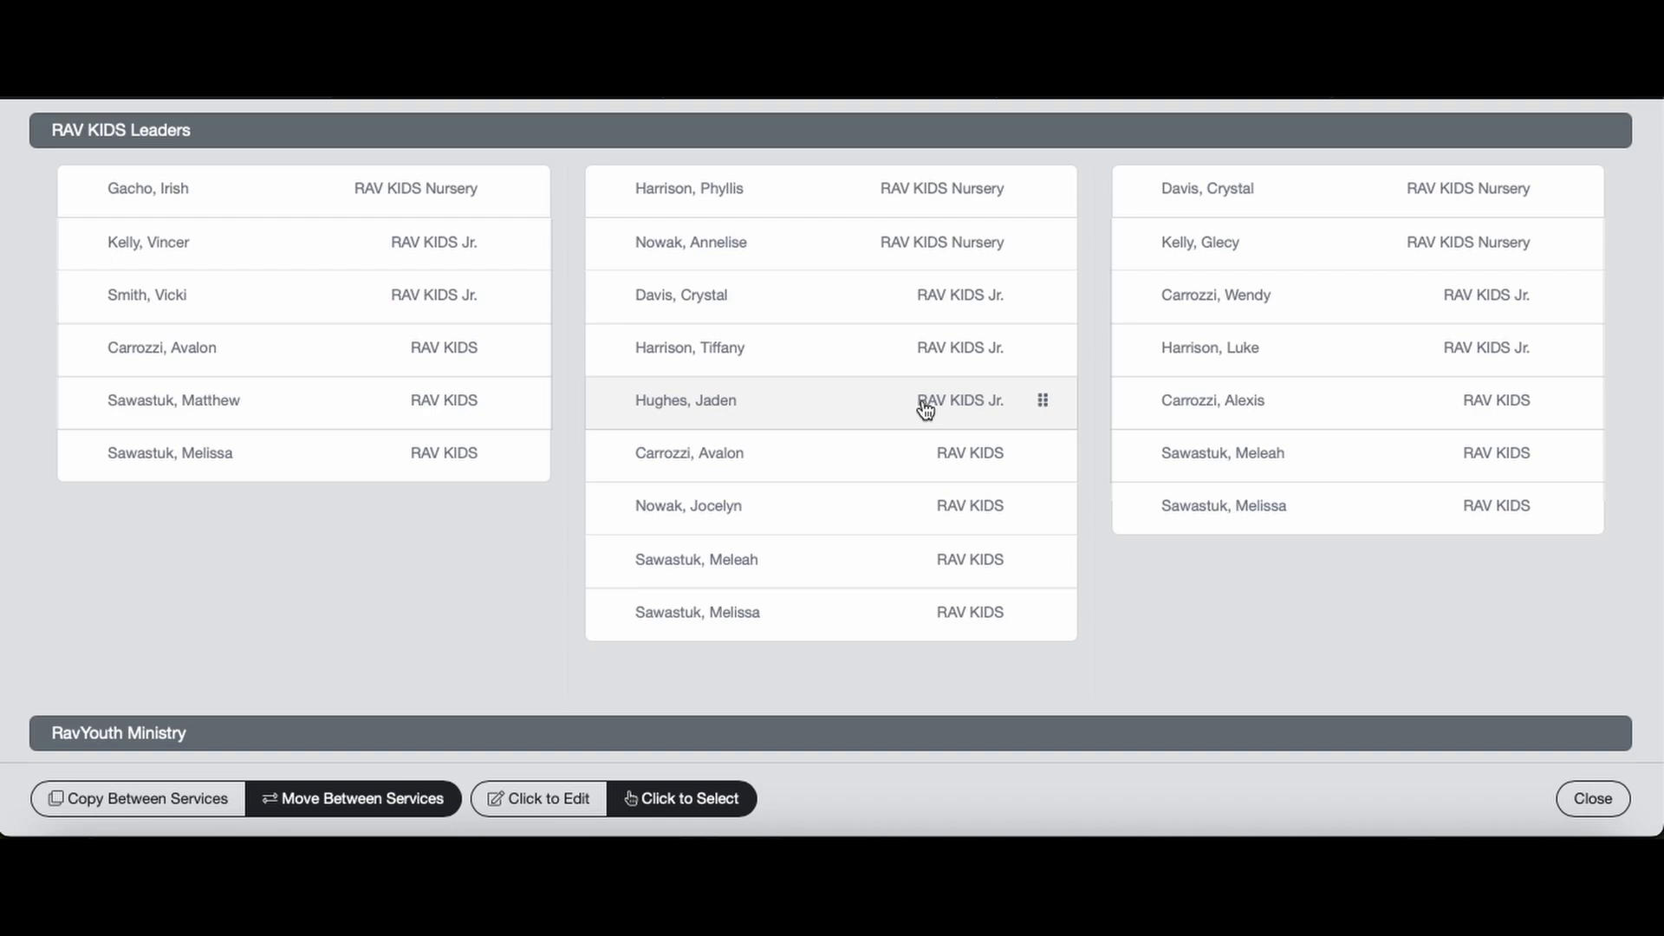
# Close the Side-By-Side view, and open the team roles of the RAV KIDS Leaders team.
pyautogui.scroll(1, 1261, 433)
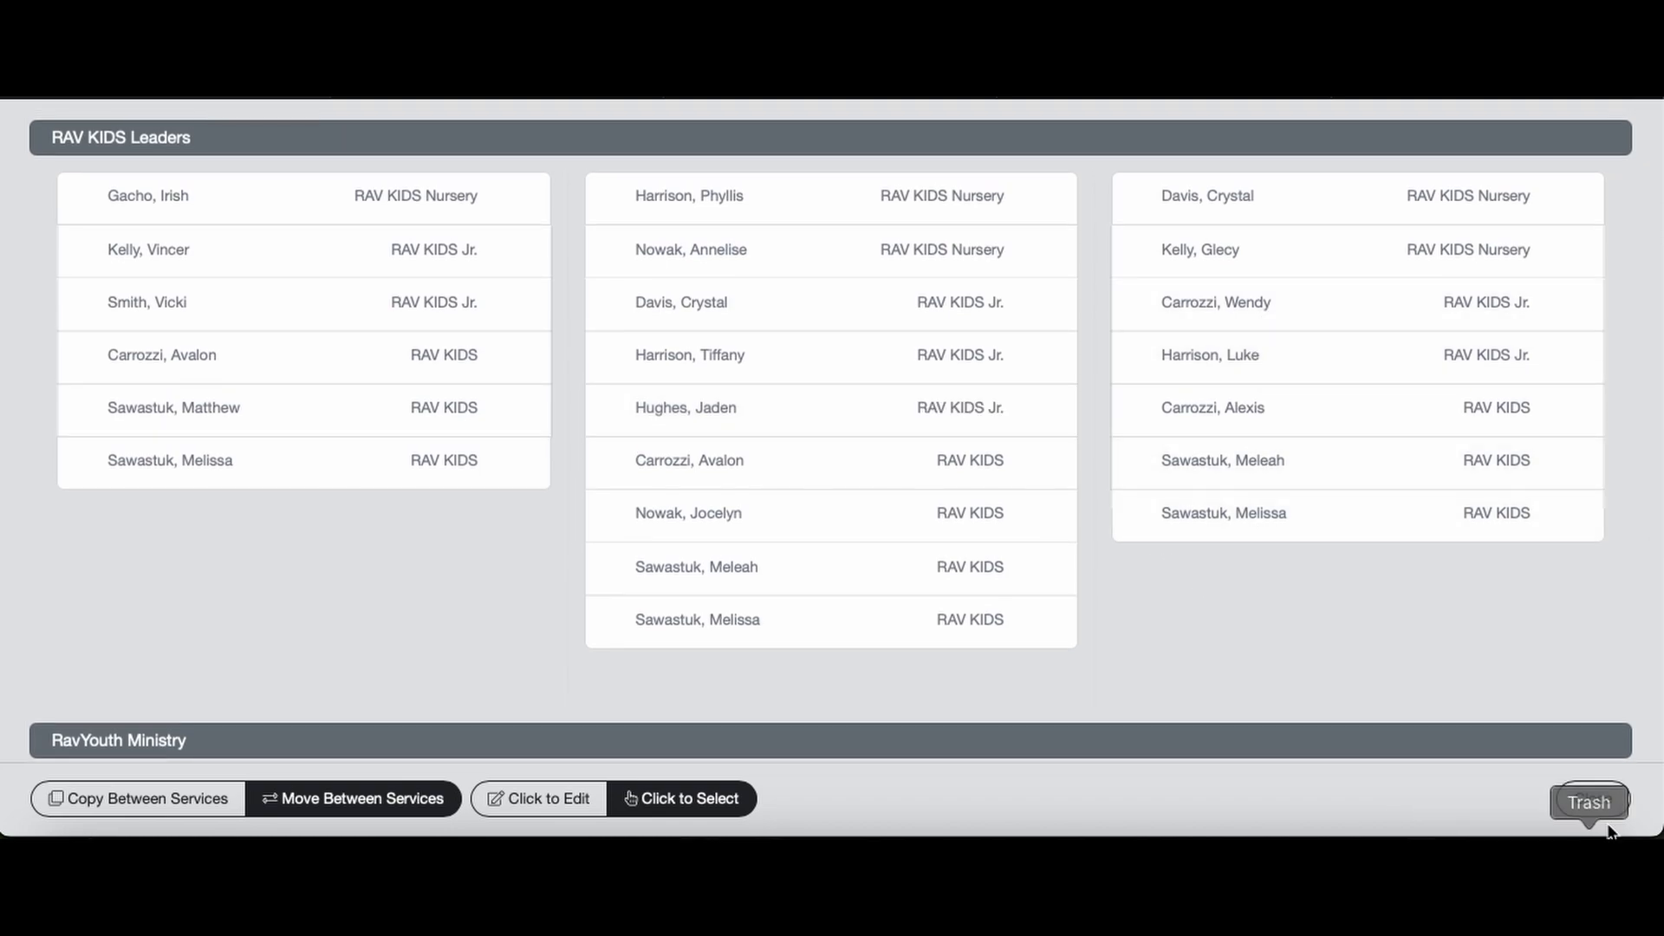
pyautogui.click(1592, 798)
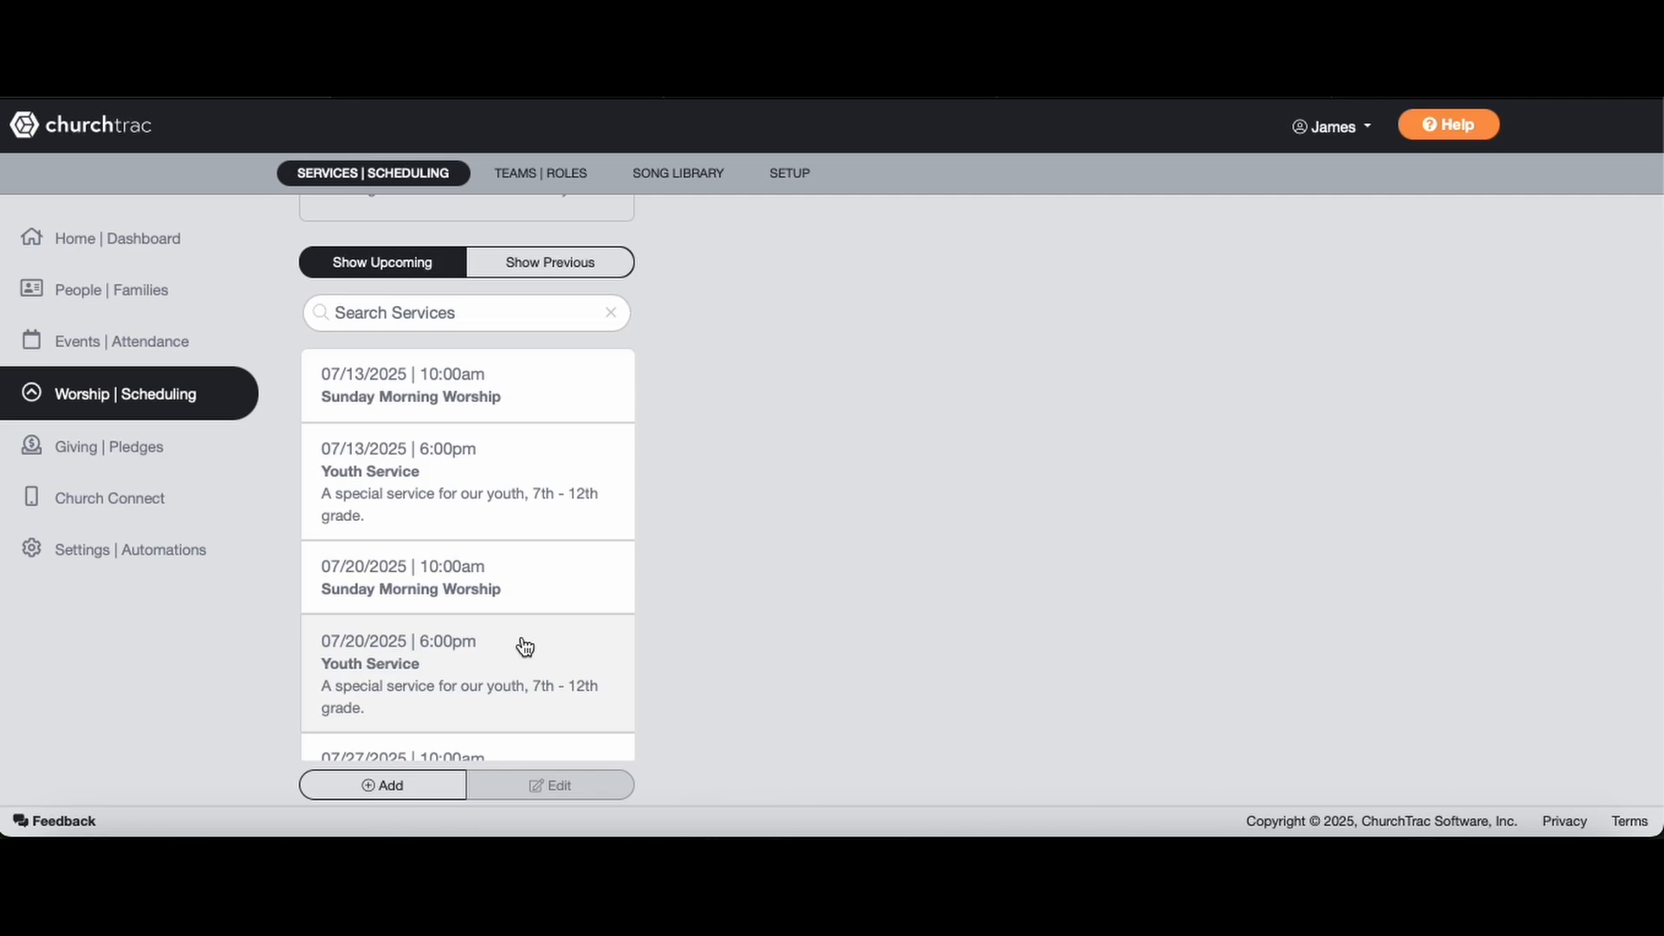
pyautogui.click(581, 176)
pyautogui.click(525, 614)
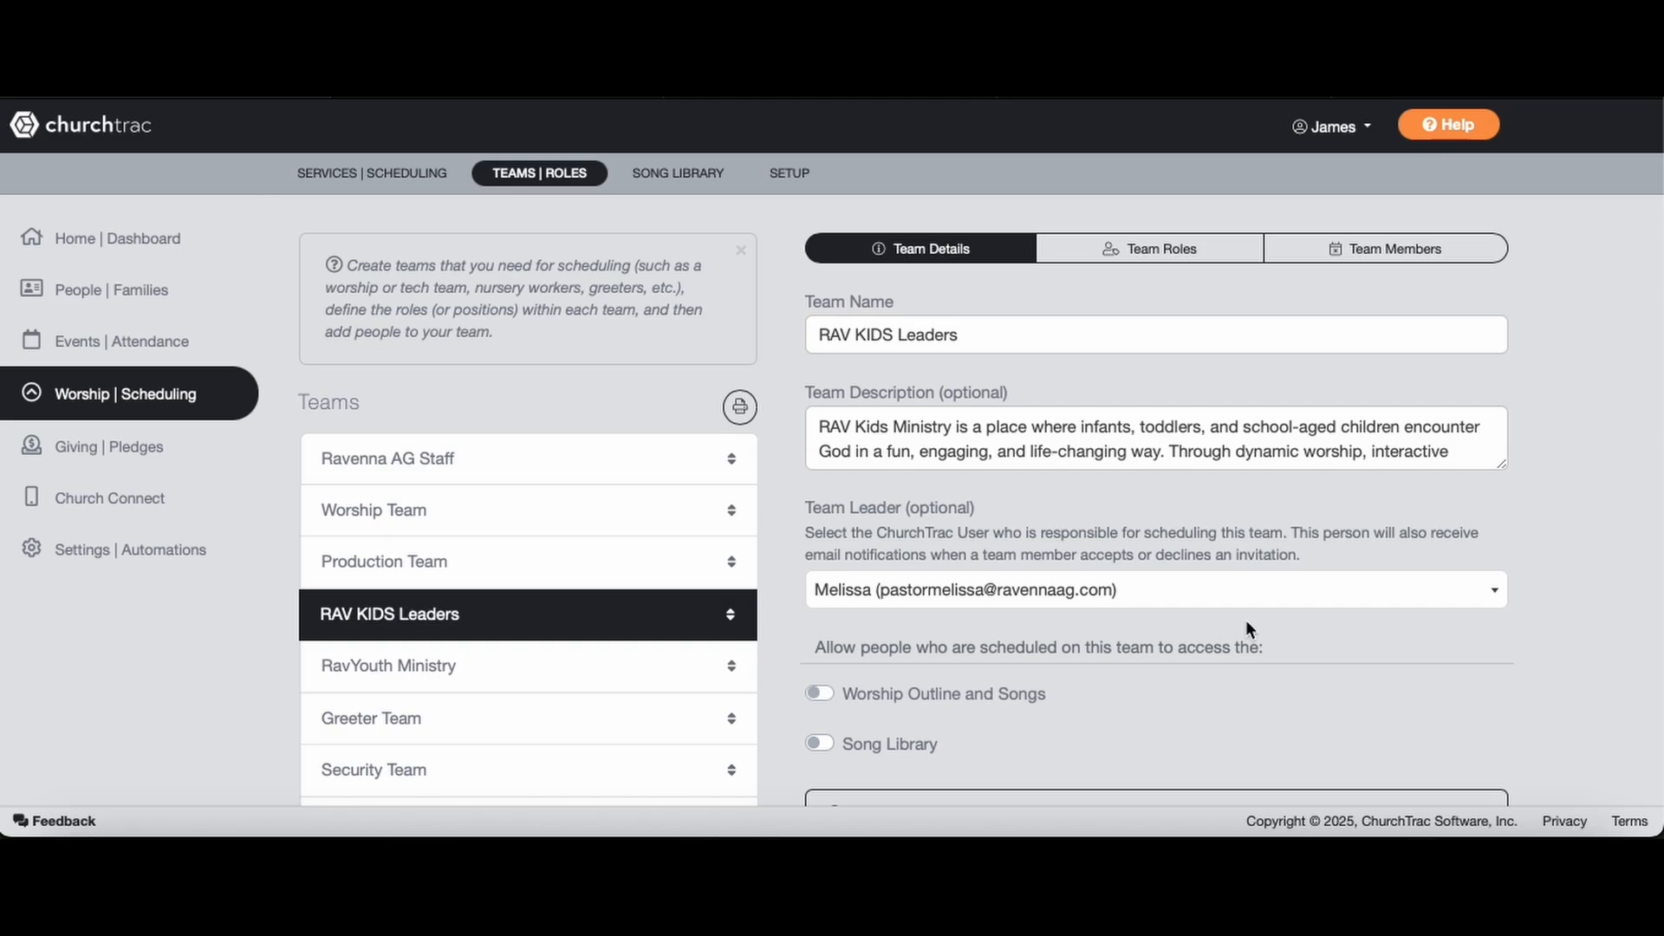
pyautogui.scroll(-3, 1245, 621)
pyautogui.scroll(3, 1246, 621)
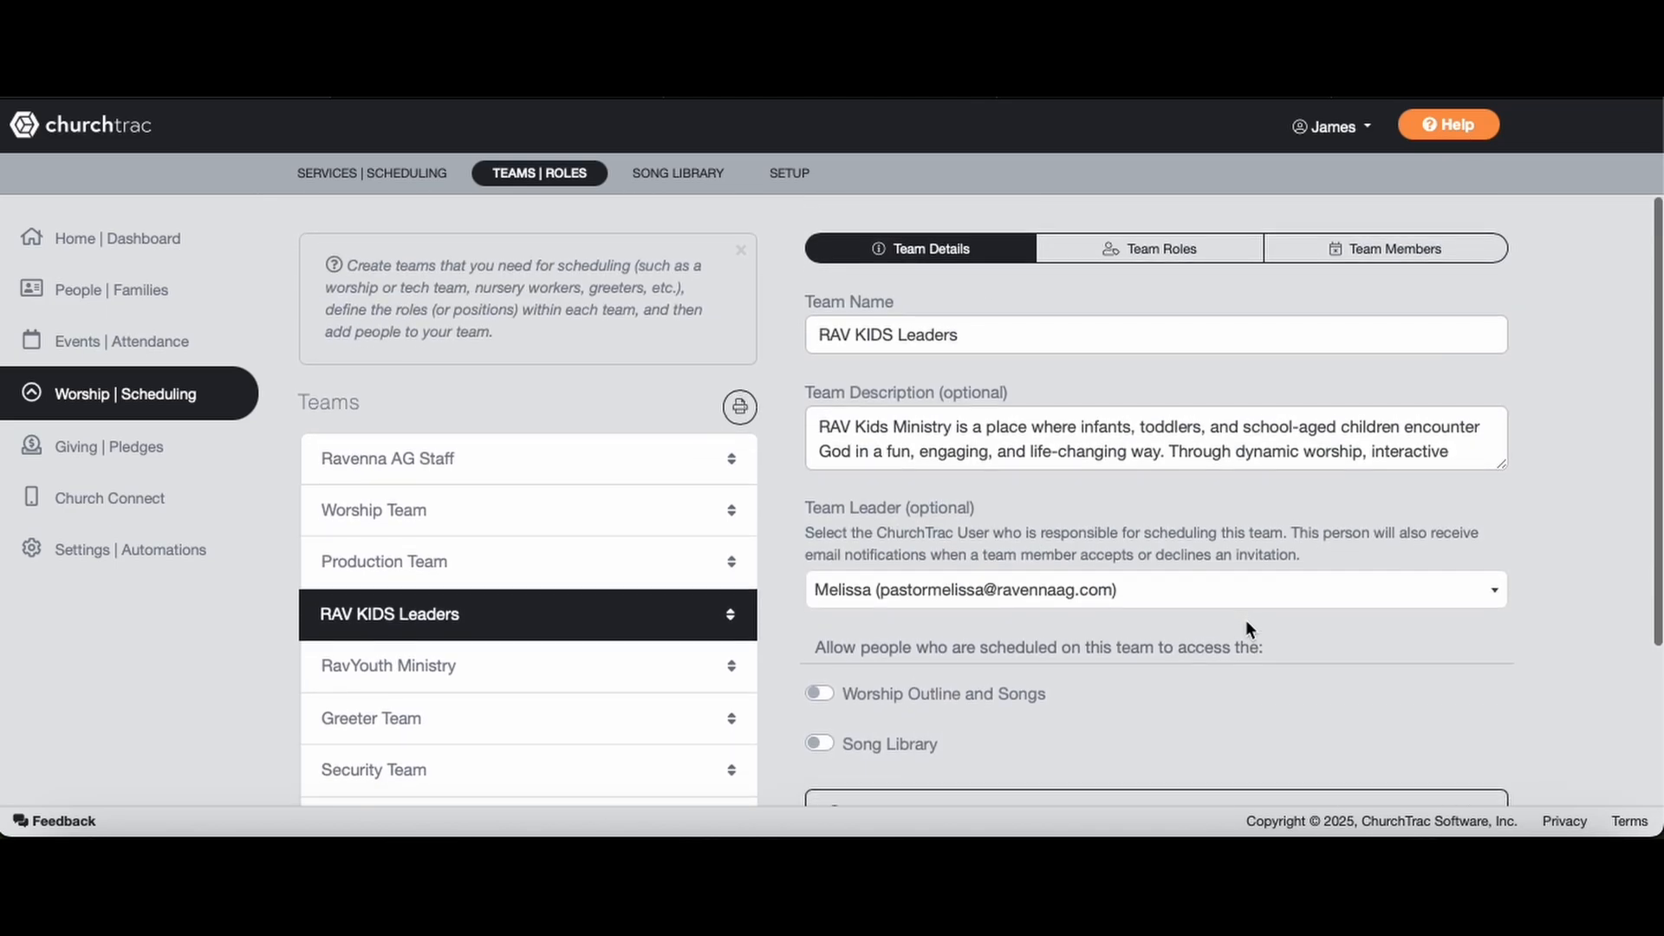
pyautogui.click(1151, 247)
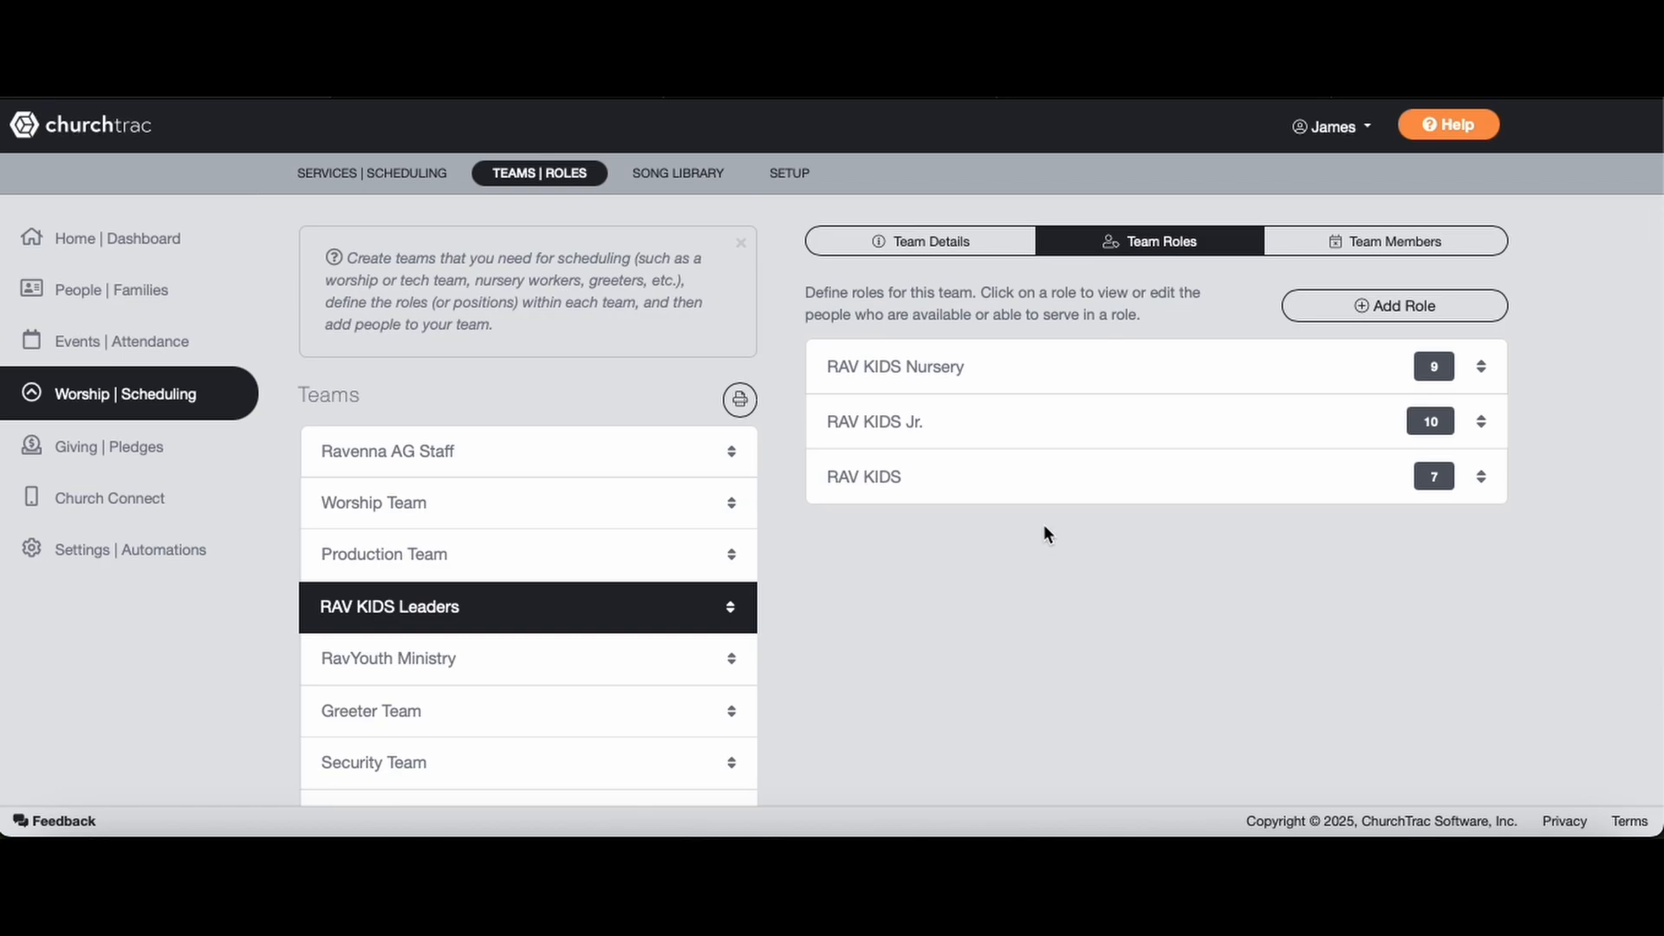
# Review the people assigned to the RAV KIDS Nursery role, and add the second non-archived match of a first-name search to it.
pyautogui.click(1274, 375)
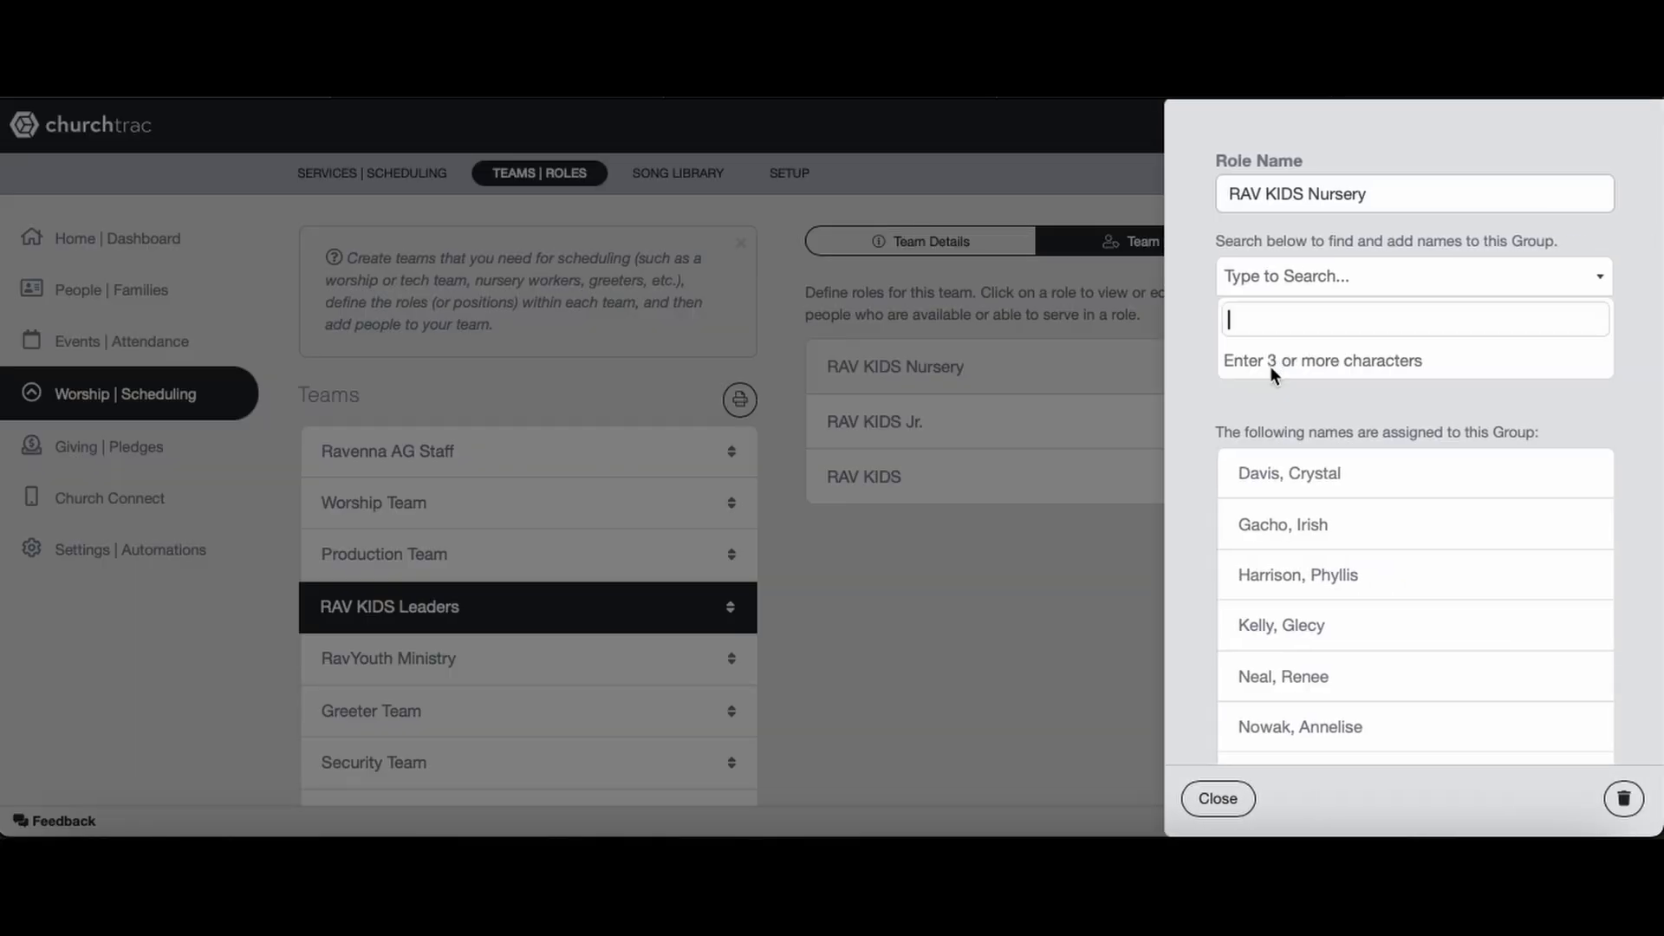
pyautogui.scroll(-3, 1457, 564)
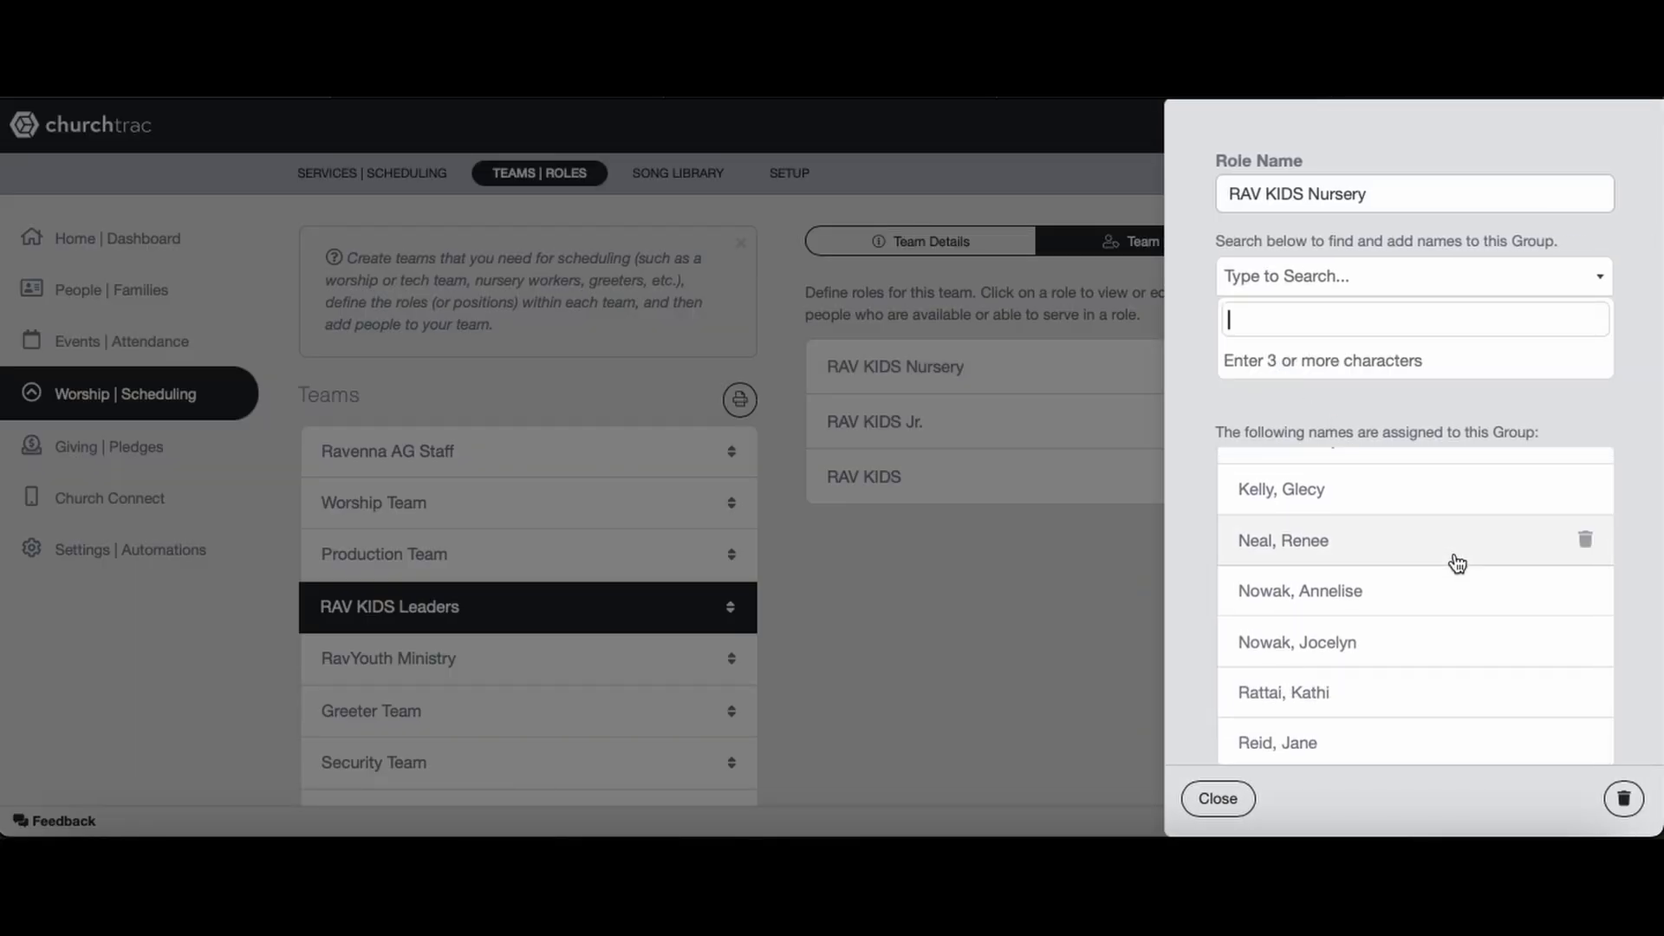
pyautogui.scroll(3, 1251, 525)
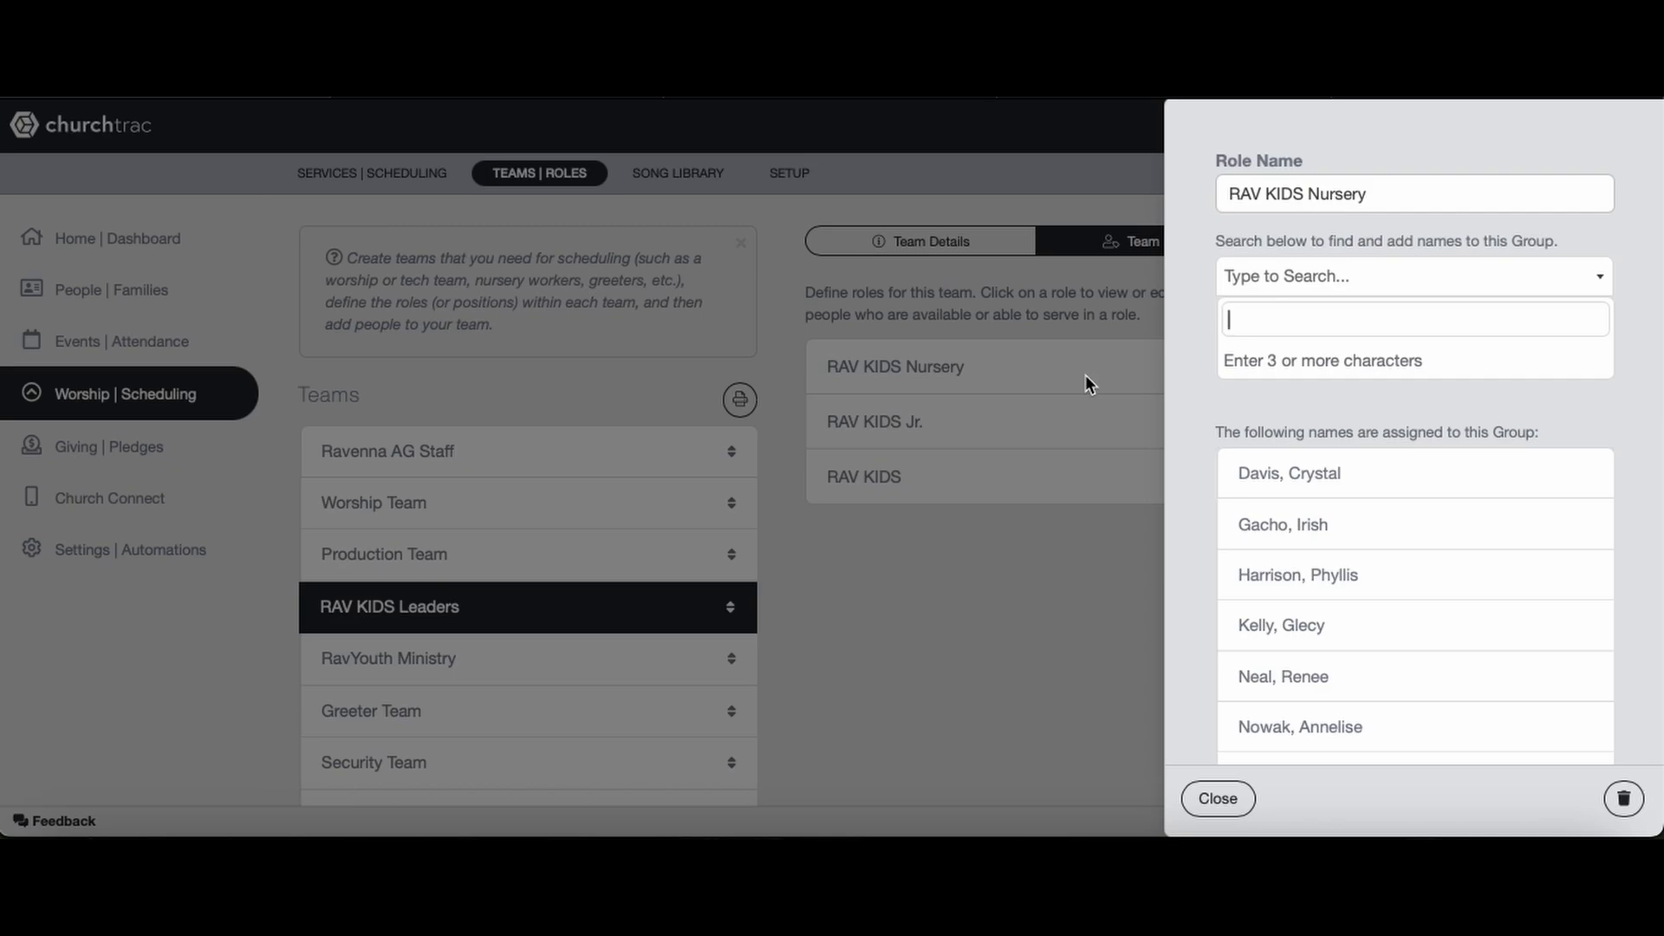
pyautogui.write('Faith')
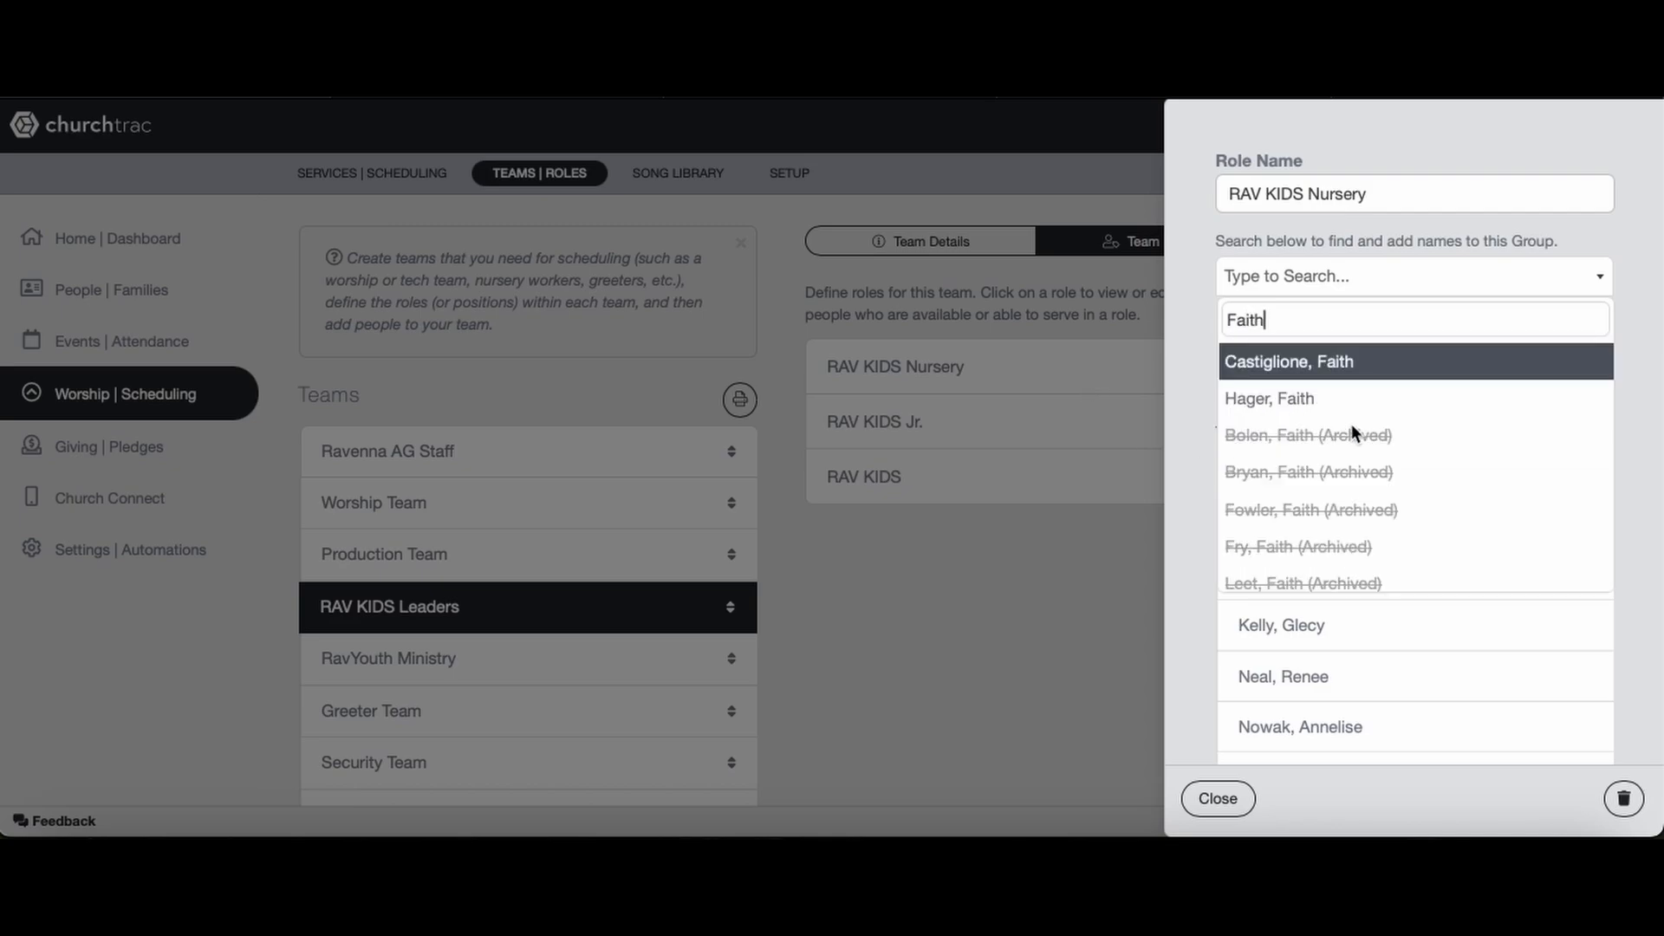
pyautogui.click(1324, 411)
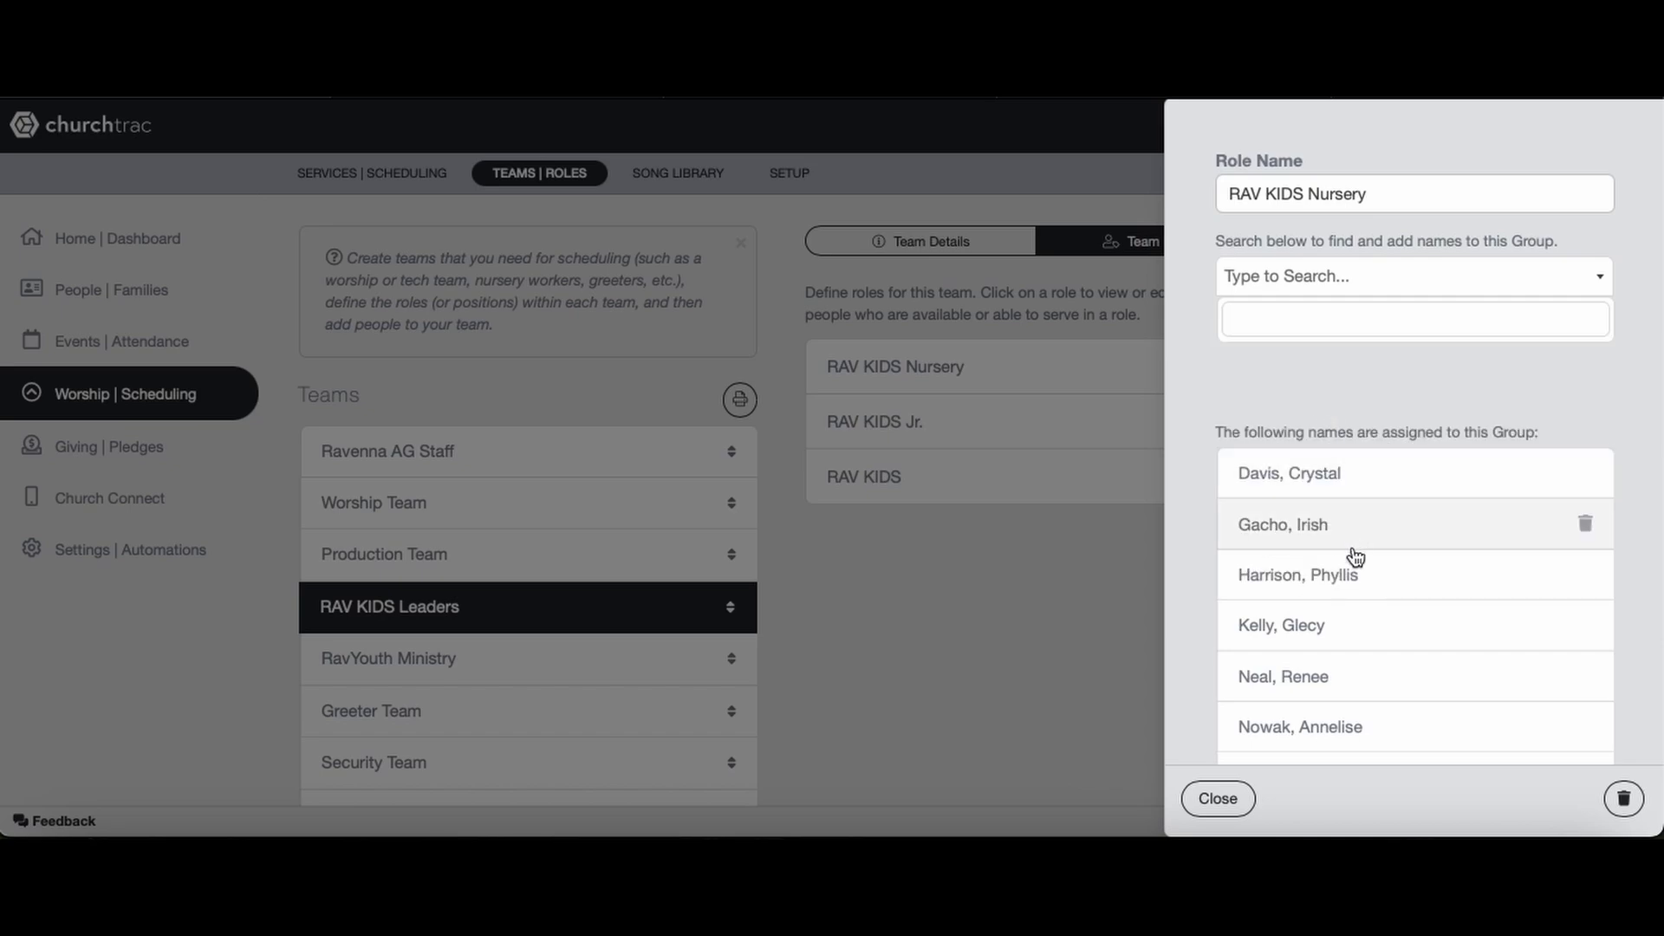
pyautogui.scroll(-2, 1356, 555)
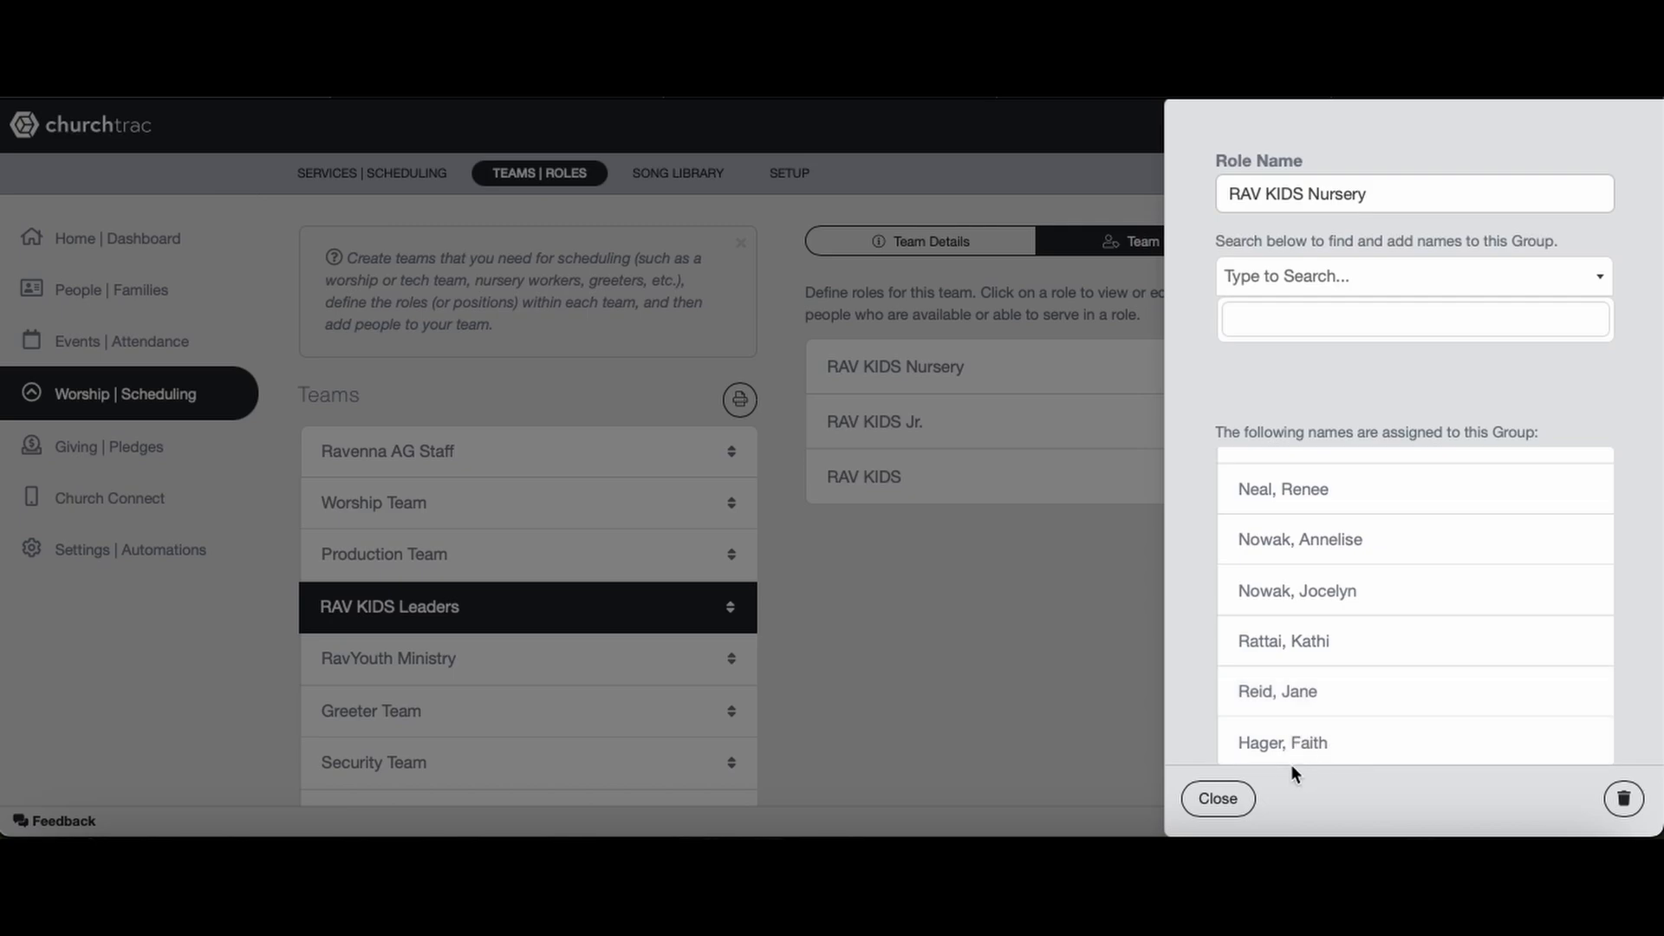
pyautogui.click(1218, 799)
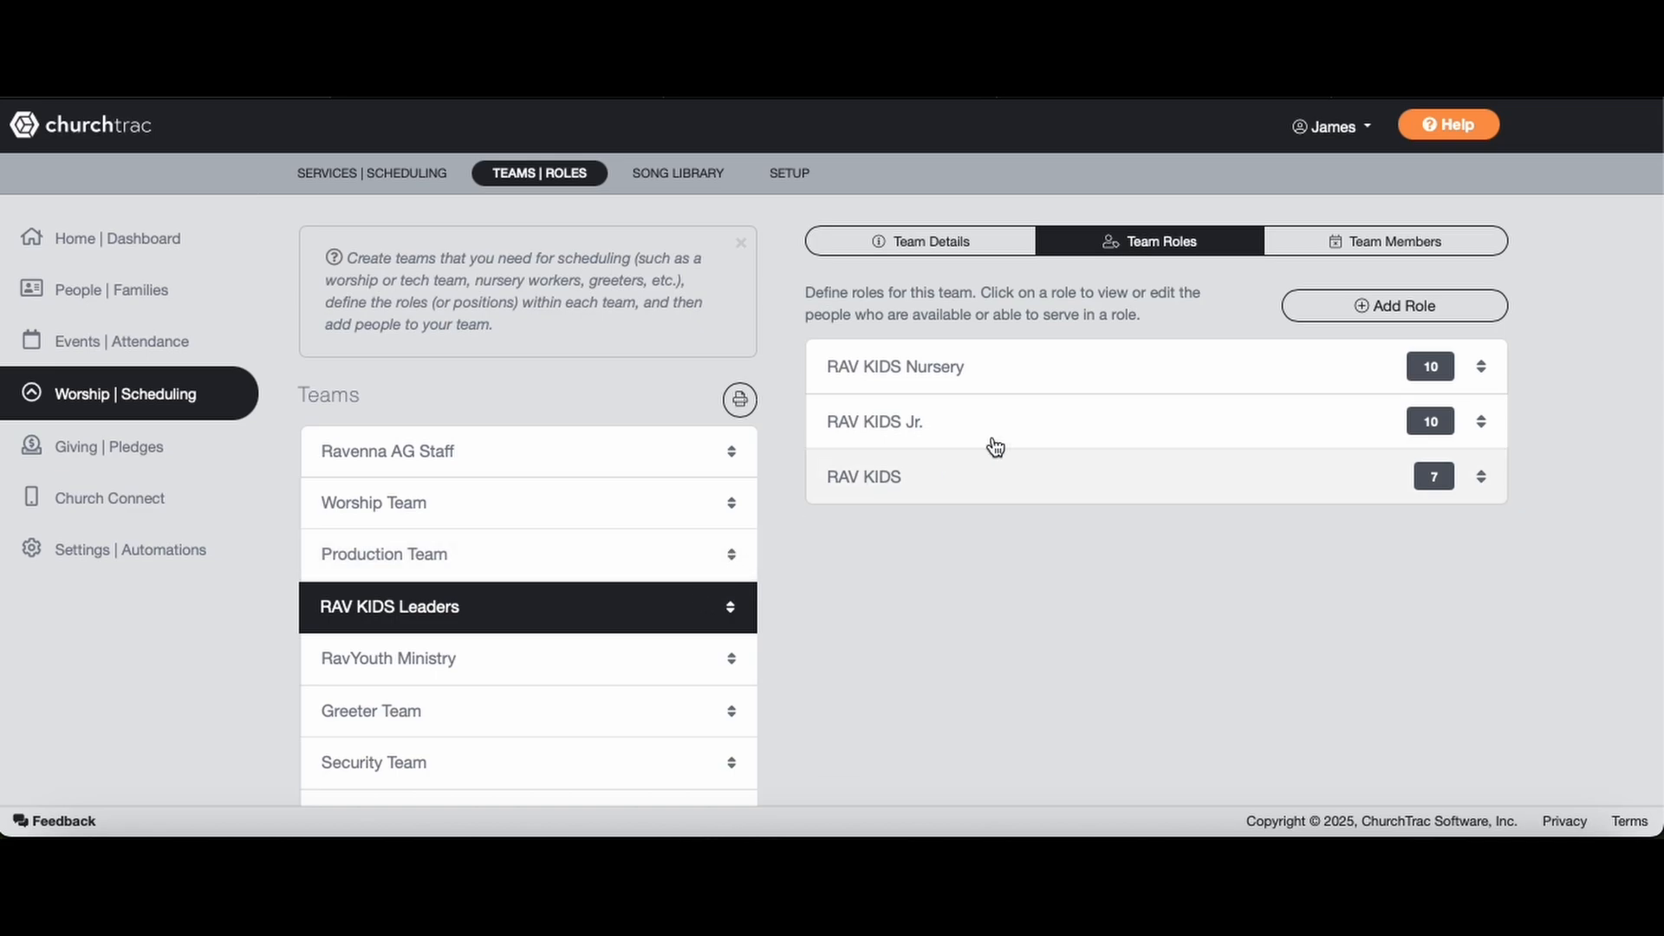
pyautogui.scroll(-1, 1297, 375)
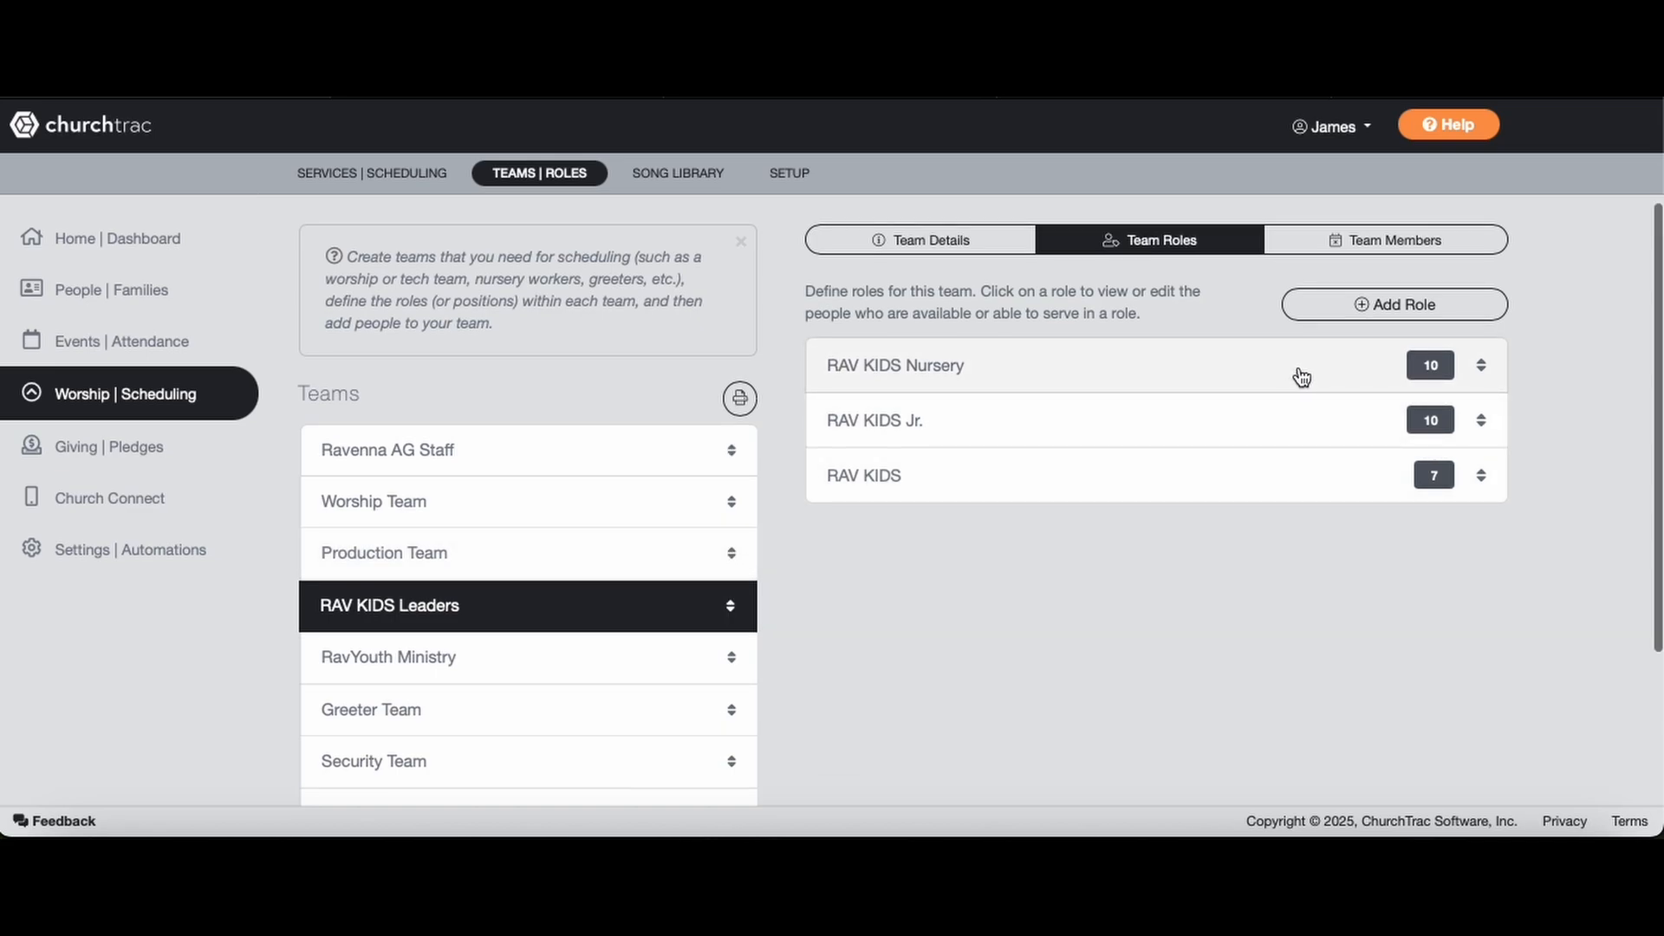
pyautogui.scroll(-1, 1331, 375)
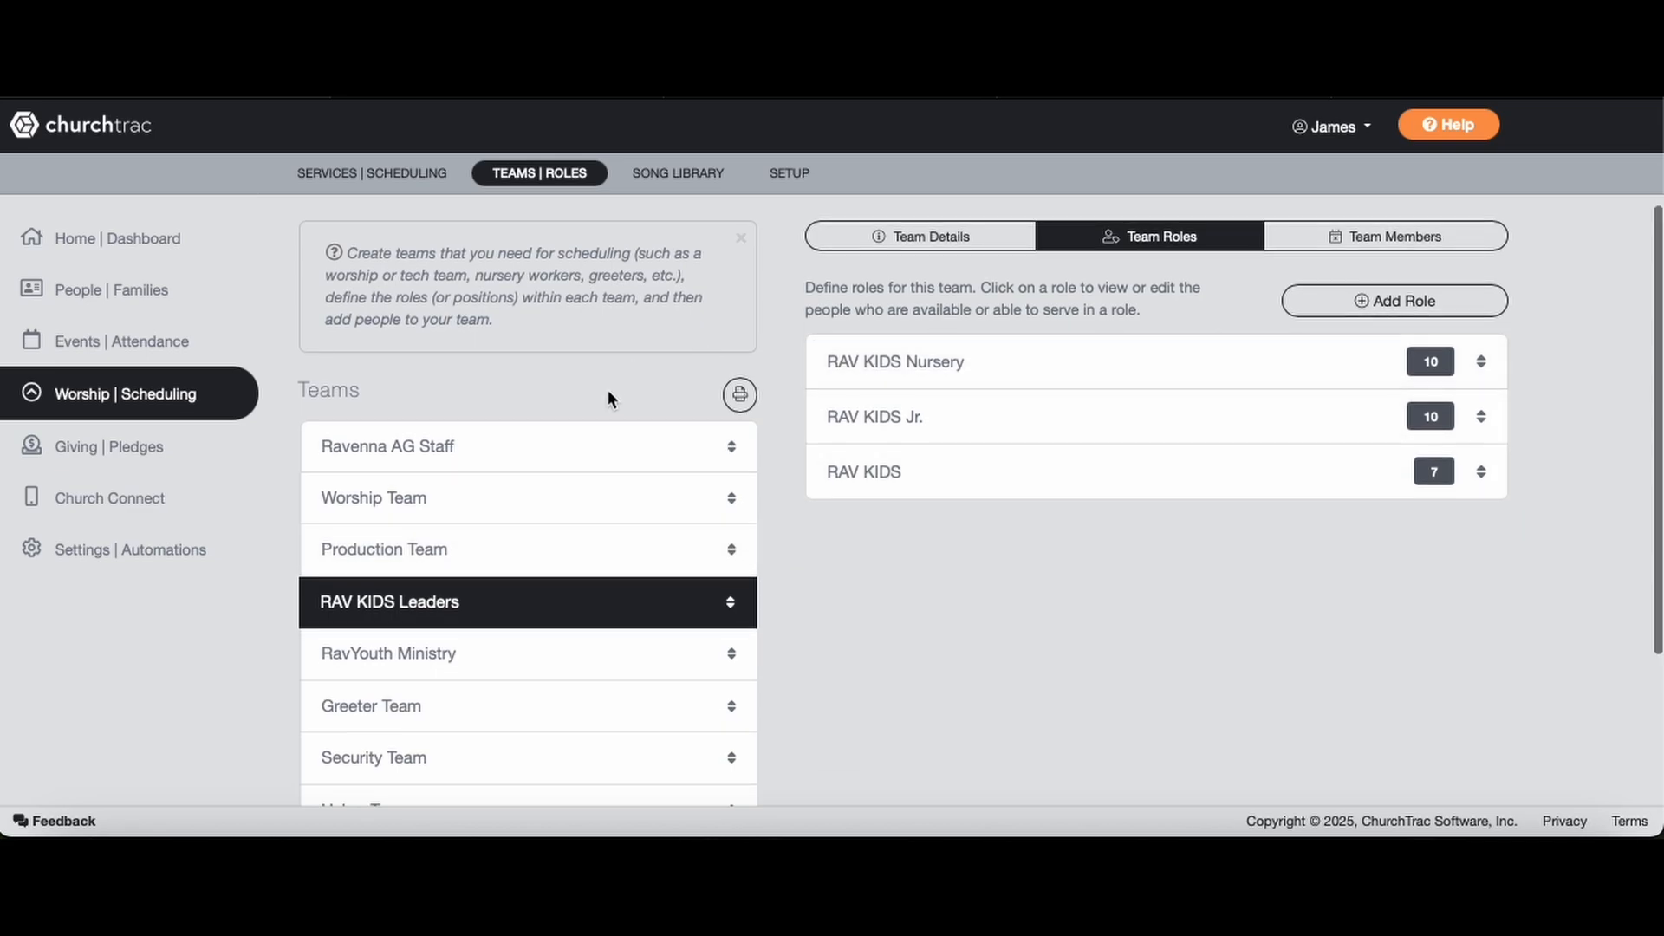
pyautogui.scroll(-1, 959, 592)
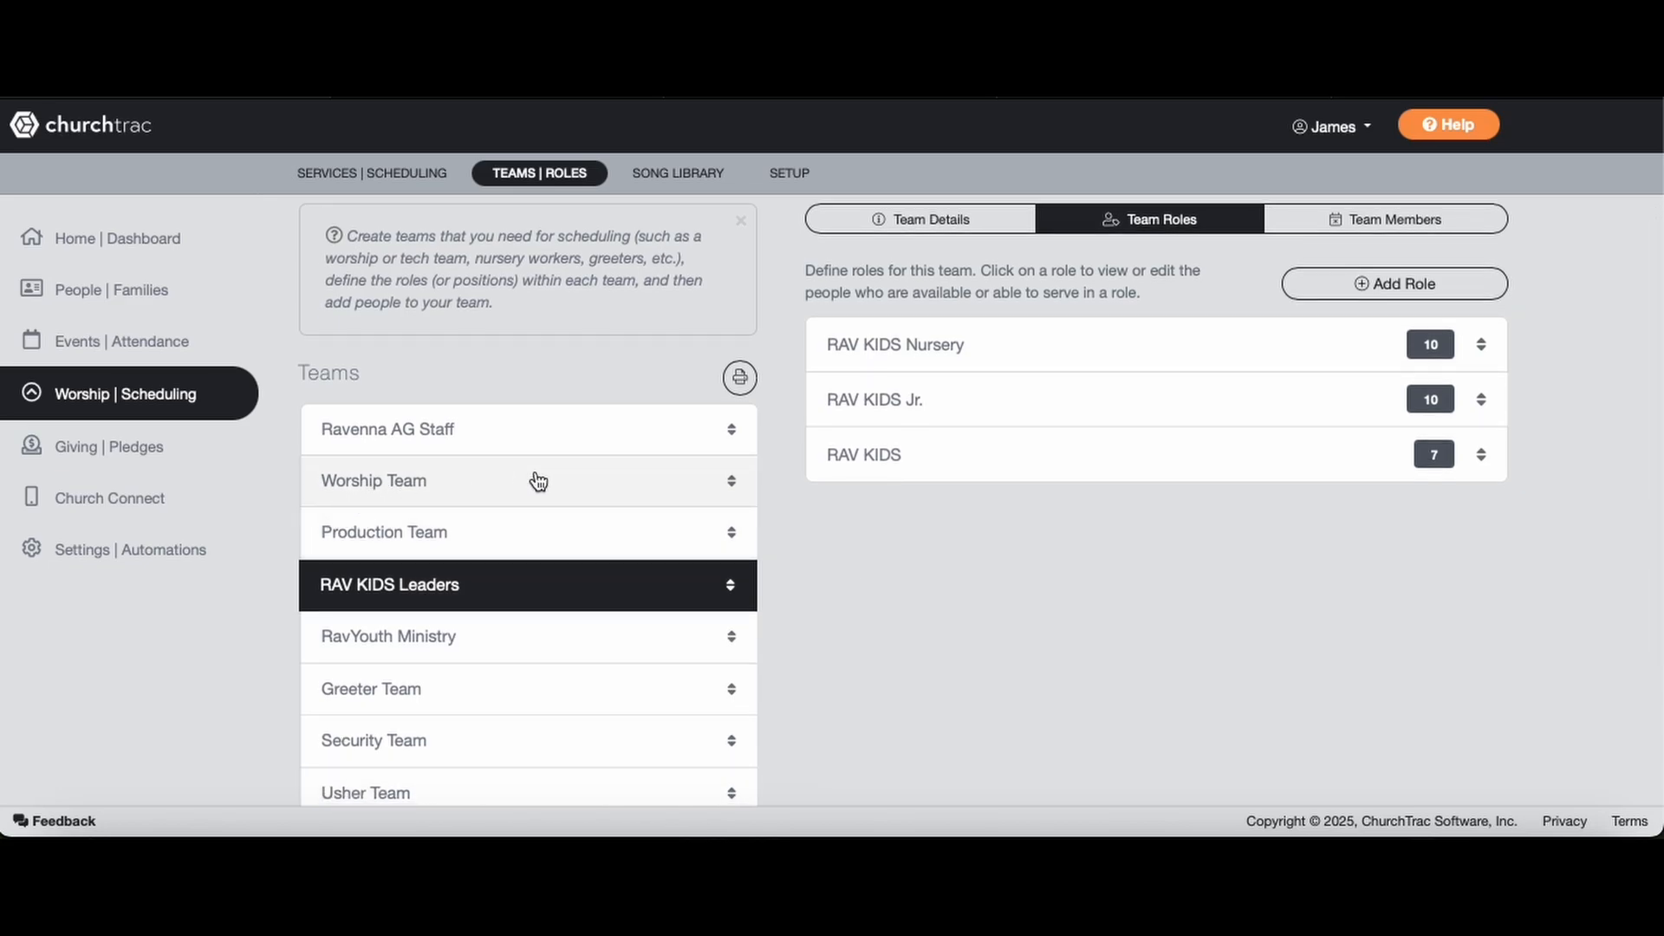
pyautogui.scroll(1, 538, 482)
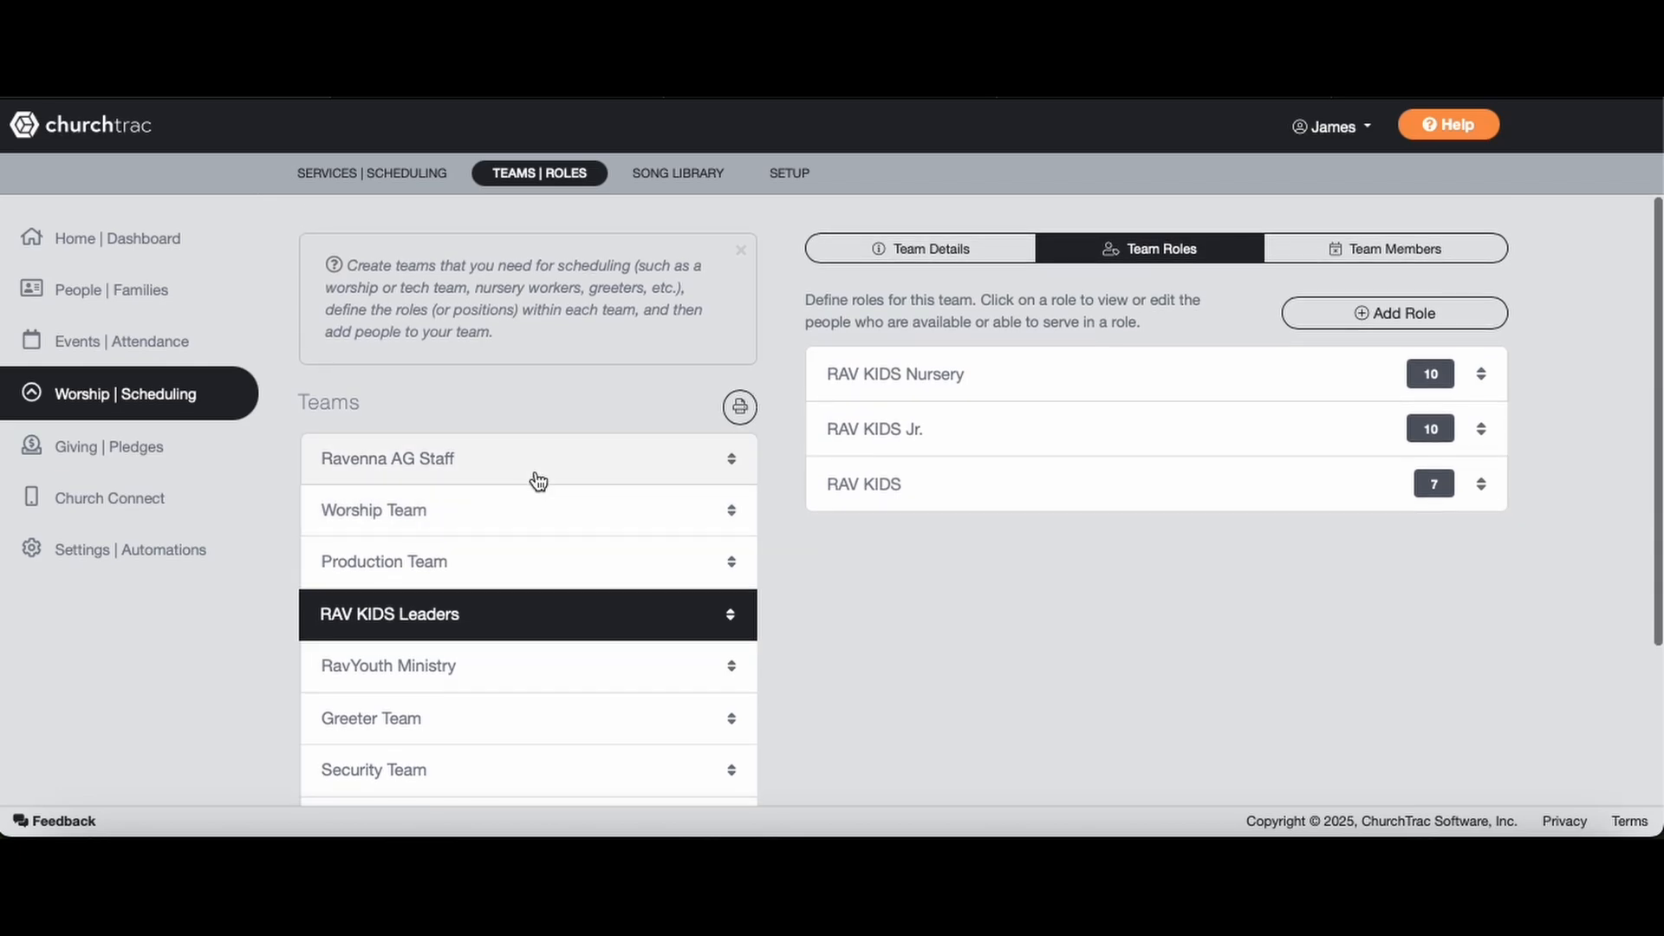